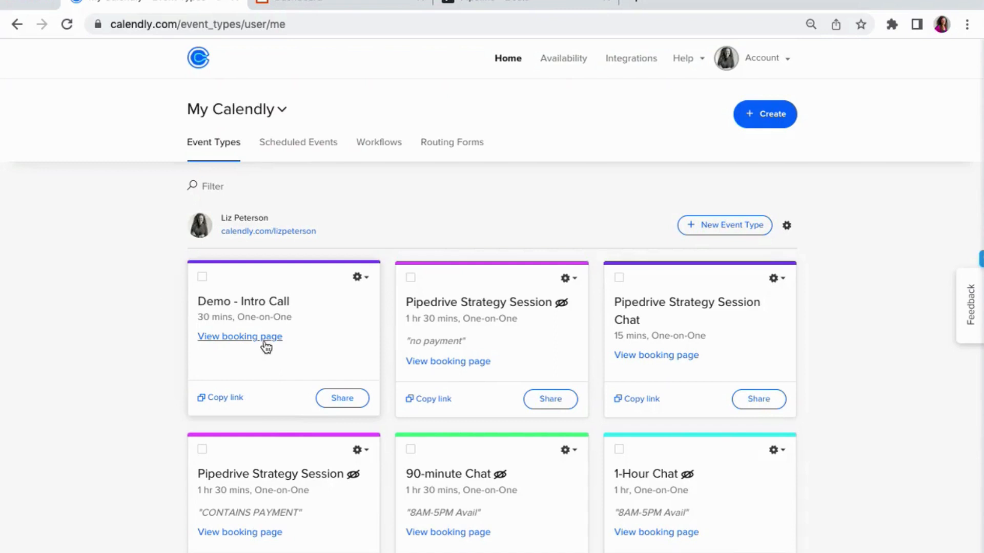
Book the Demo - Intro Call for Monday, September 26 at 1:30pm, completing the invitee's contact details, company name and meeting note
click(265, 342)
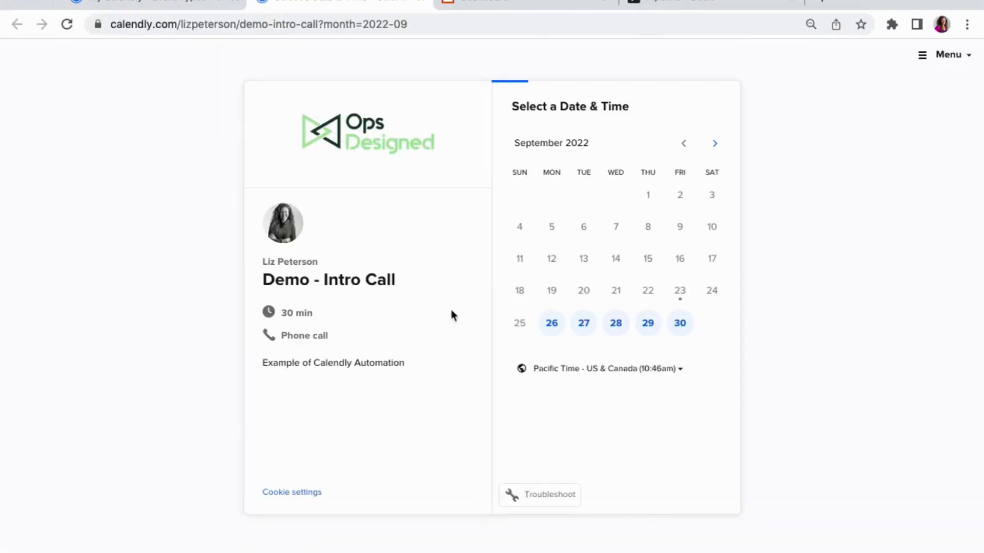
click(552, 324)
click(725, 217)
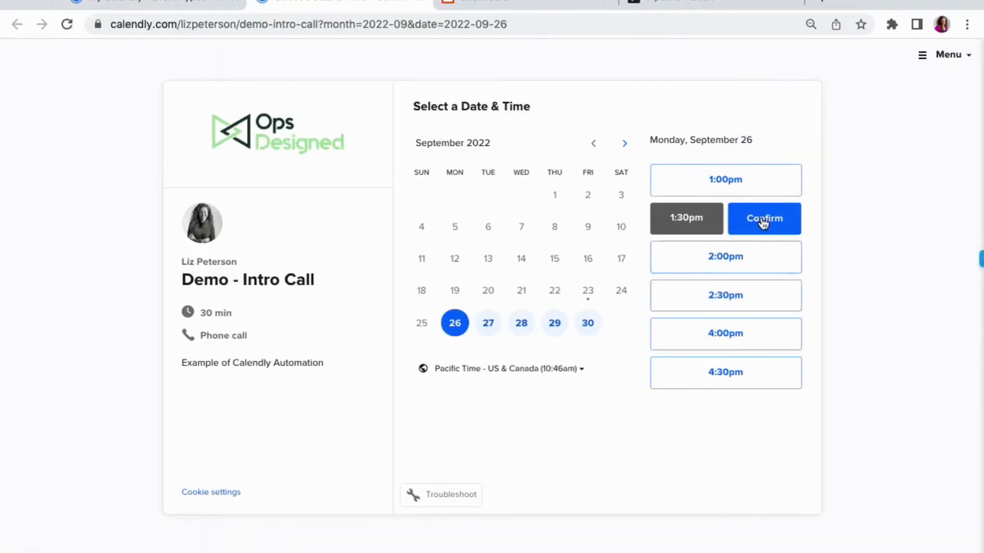
click(762, 222)
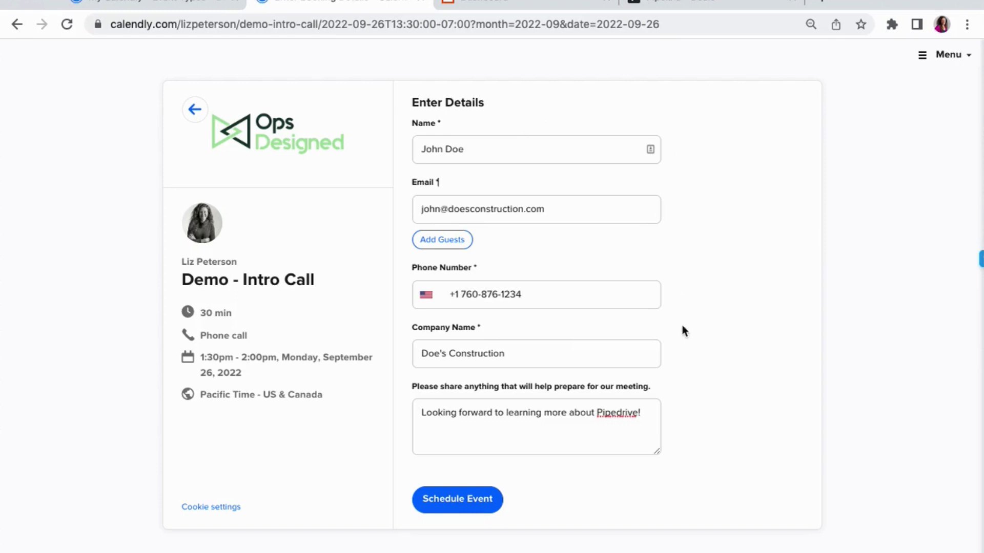
click(477, 504)
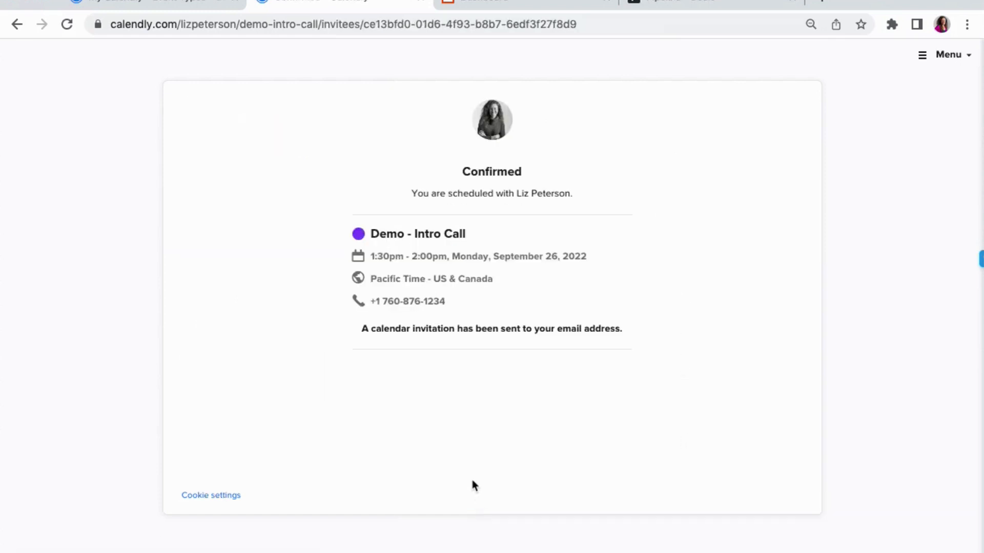
Switch to Zapier and create a Zap with Calendly as the trigger app and Invitee Created as the event
click(530, 6)
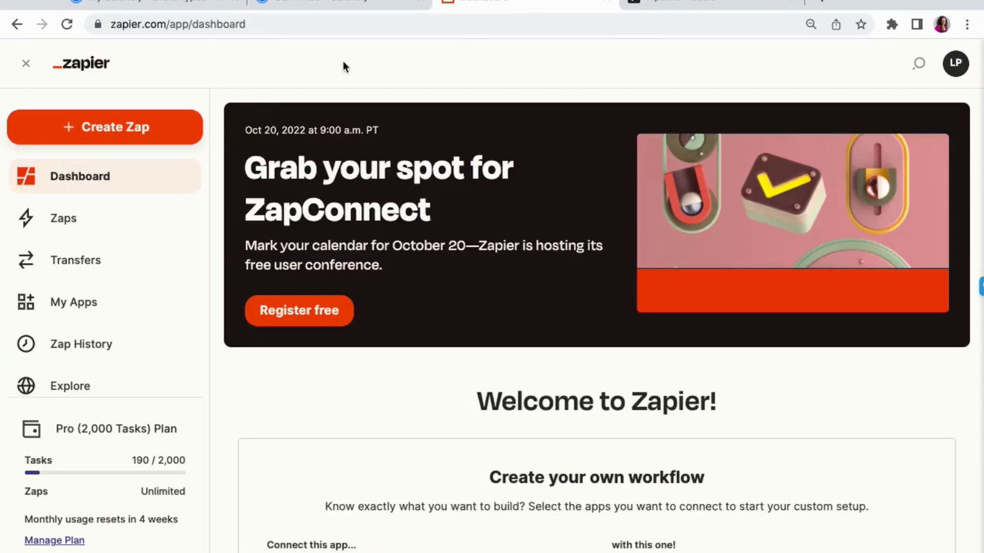
click(110, 129)
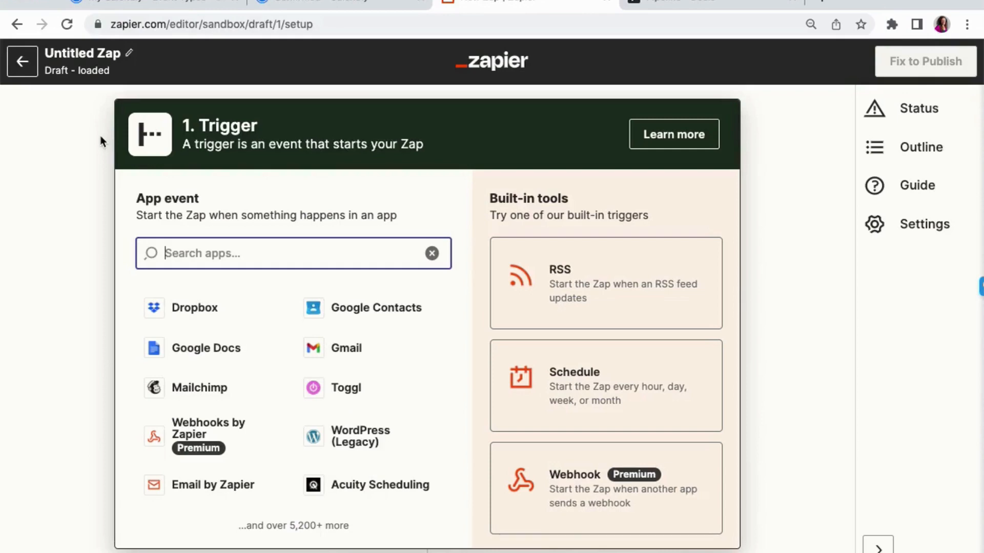
text(caled)
click(226, 354)
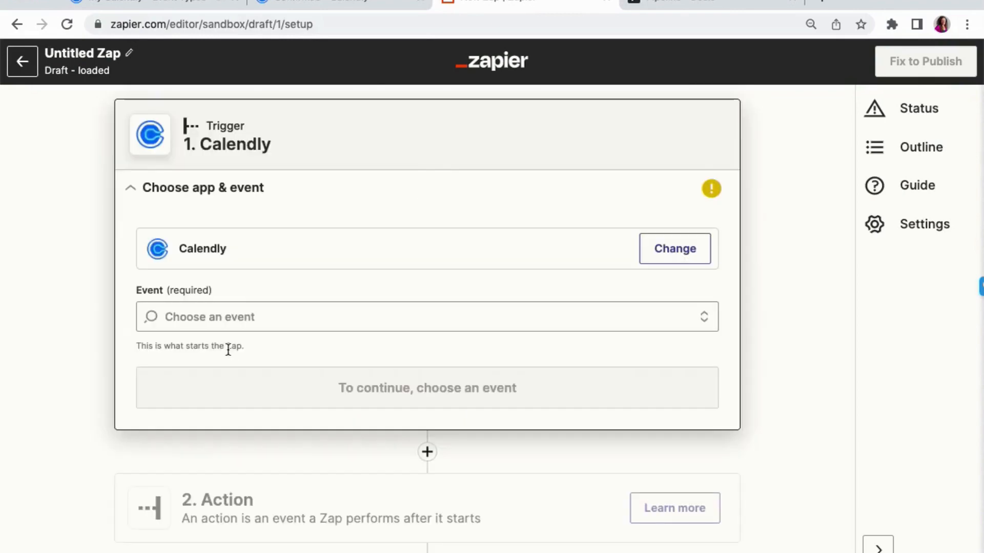
click(248, 316)
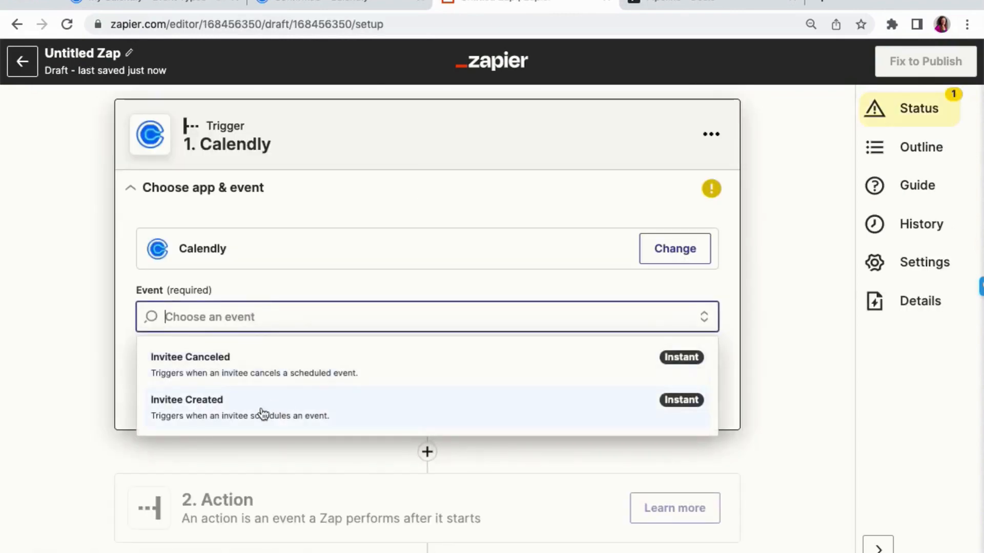
click(283, 416)
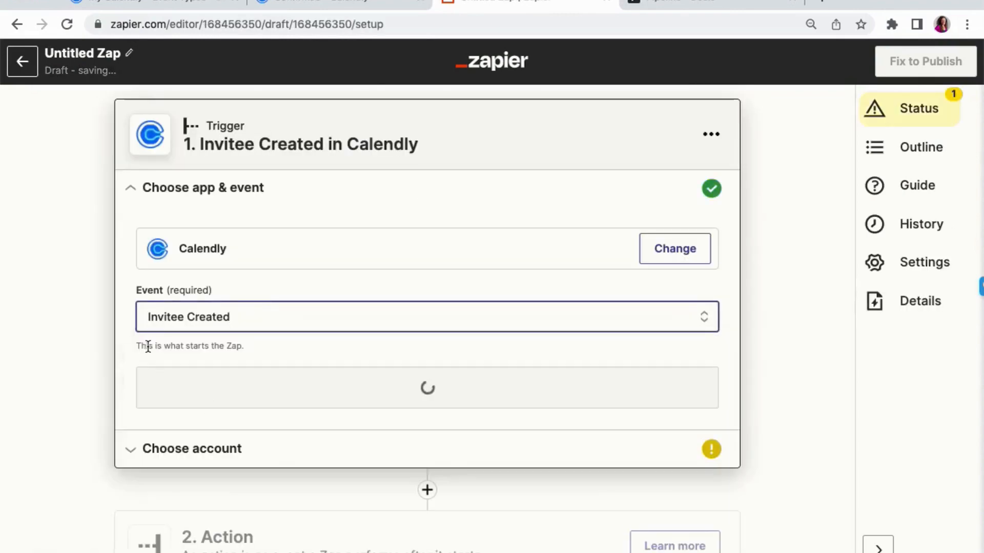
click(187, 375)
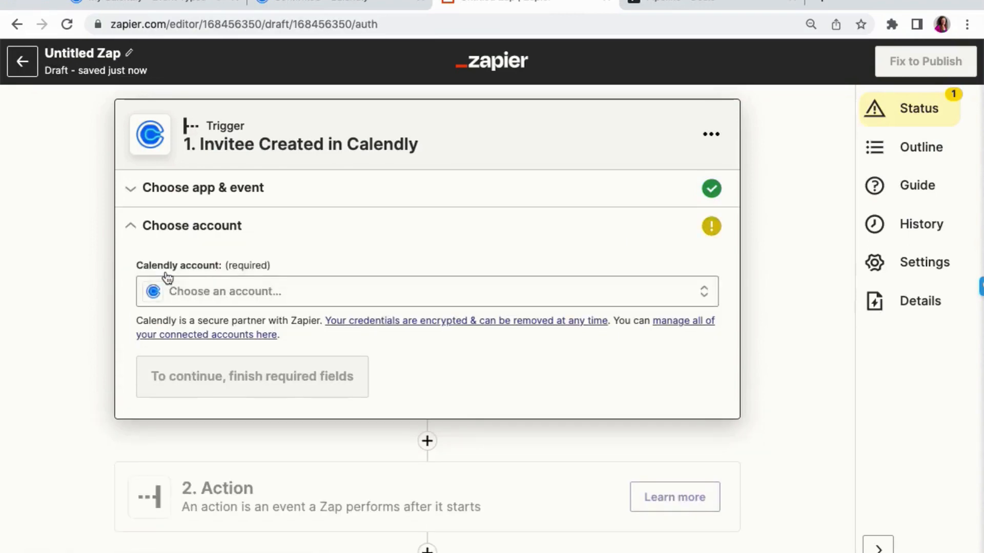
Connect the trigger to the existing business Calendly account and test the trigger
click(222, 292)
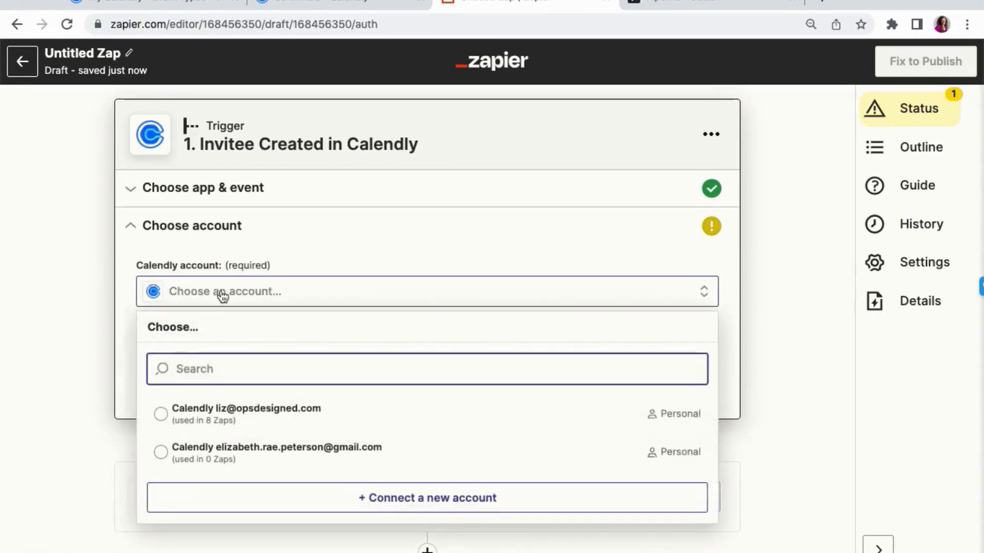
click(303, 409)
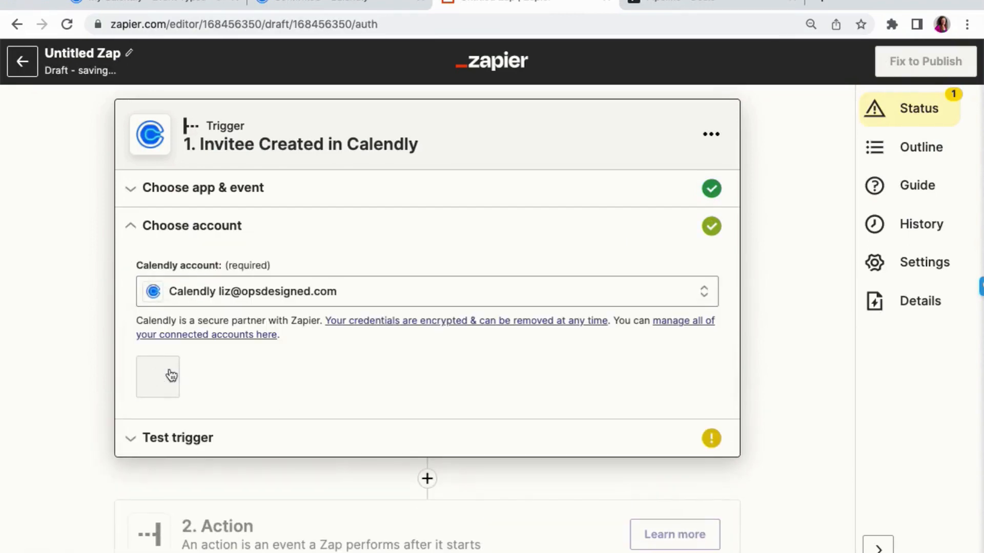
click(174, 375)
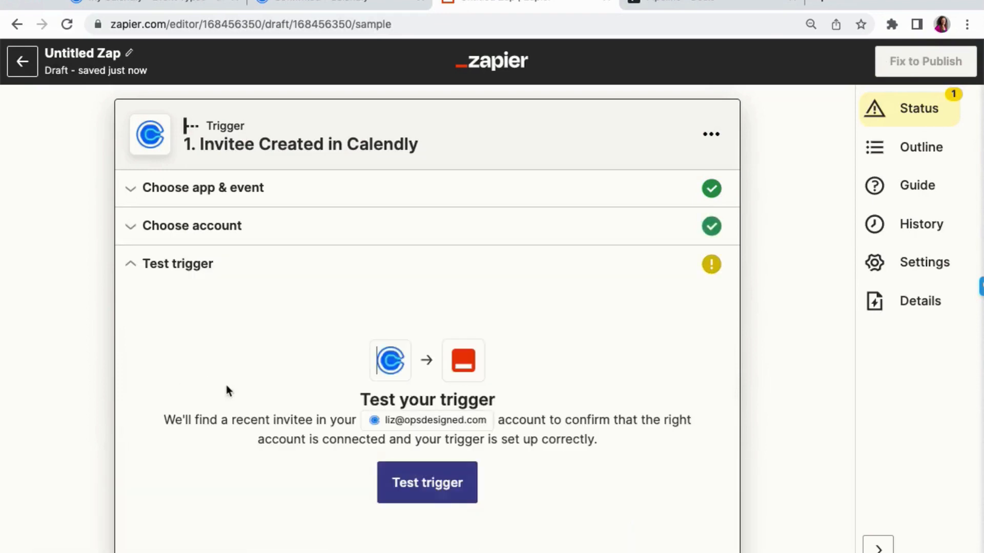
click(398, 482)
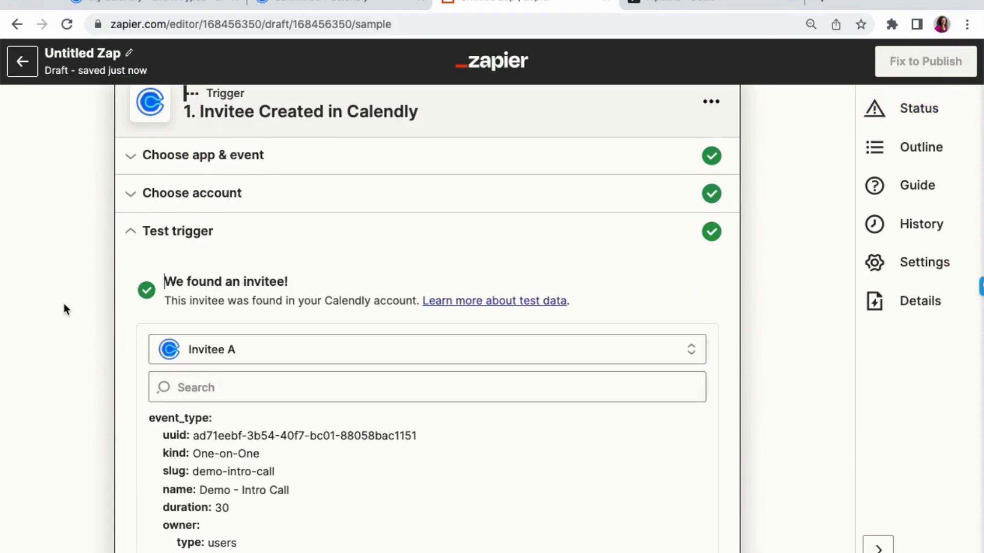
Examine the test invitee's data, including the event type name, the event times and the answers to the booking questions
scroll(64, 305, down, 3)
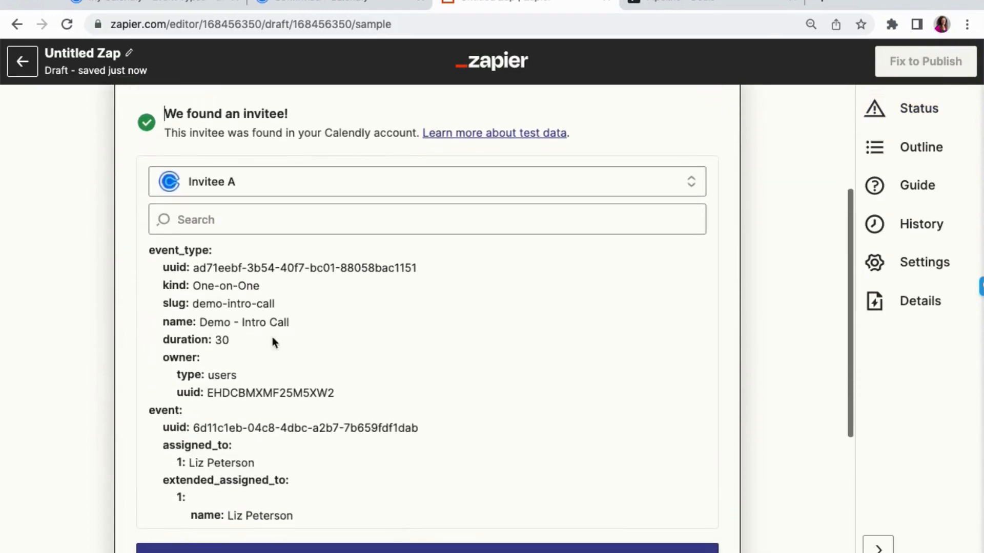
drag(289, 320, 193, 321)
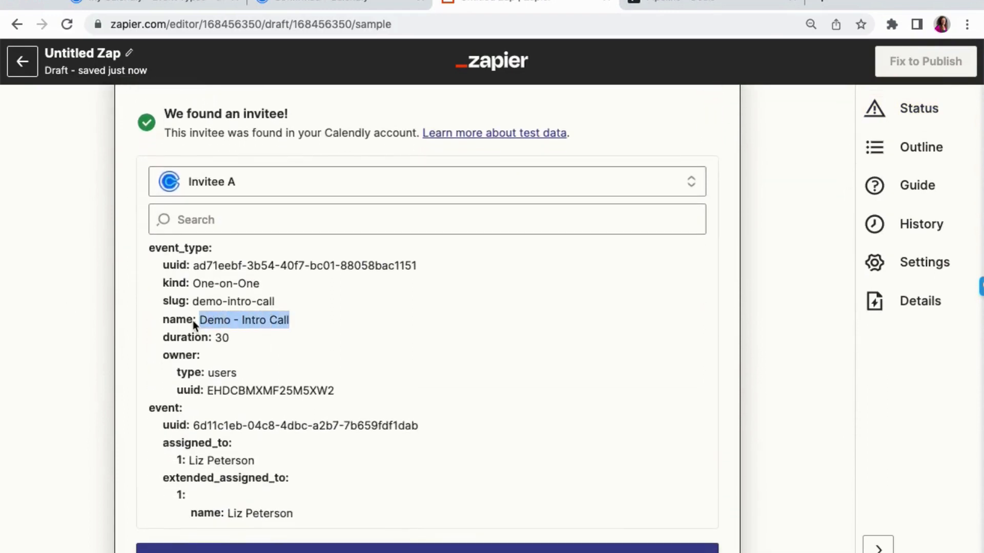
scroll(232, 301, down, 1)
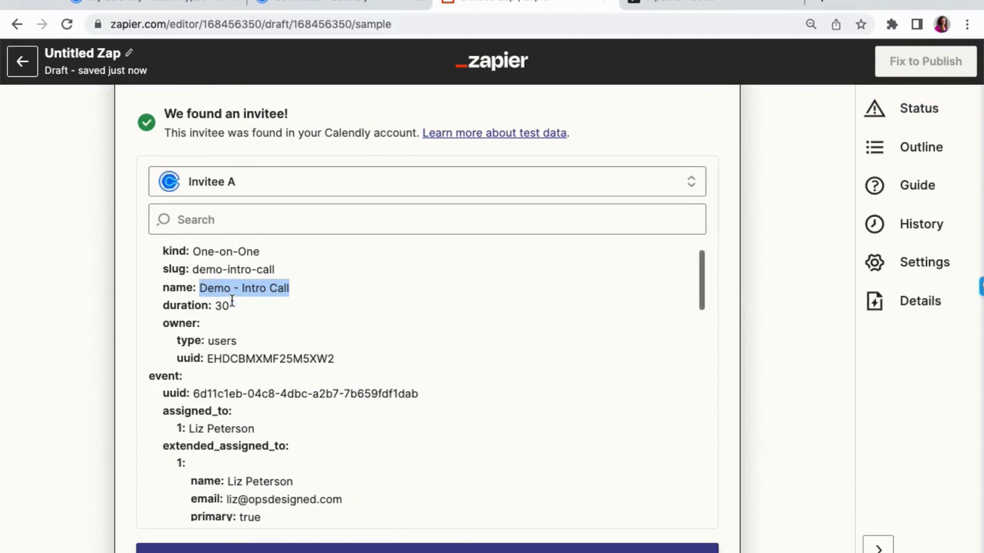
scroll(232, 301, down, 6)
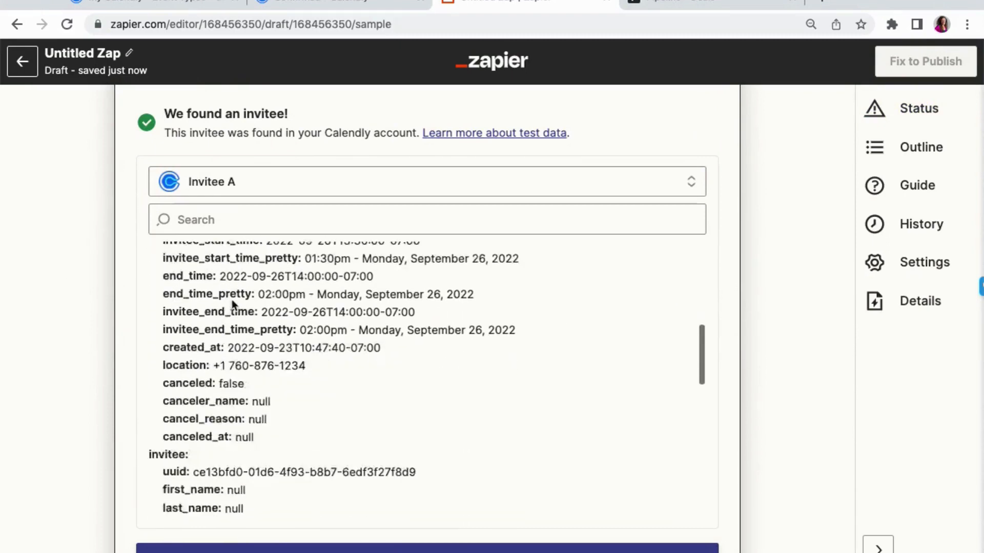
scroll(233, 305, down, 10)
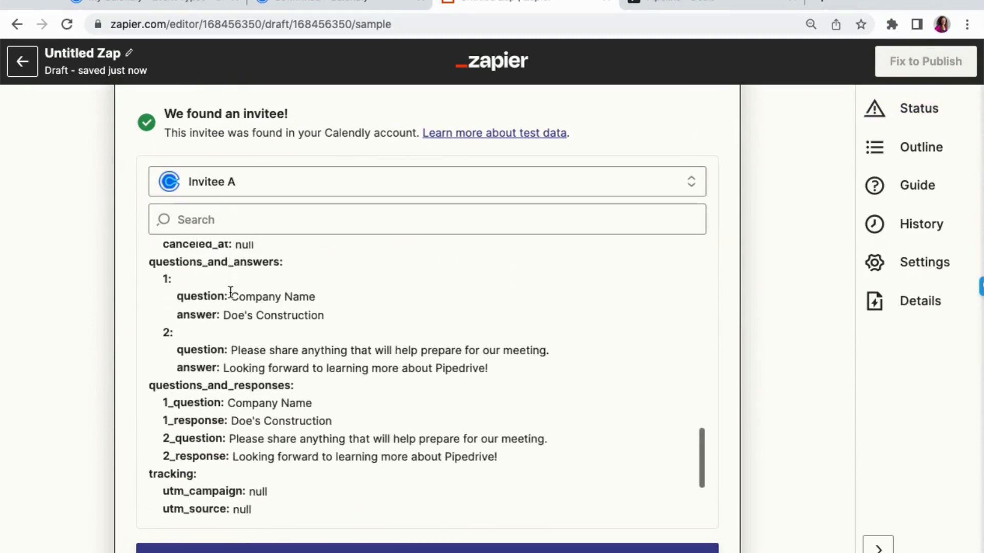
scroll(231, 292, down, 10)
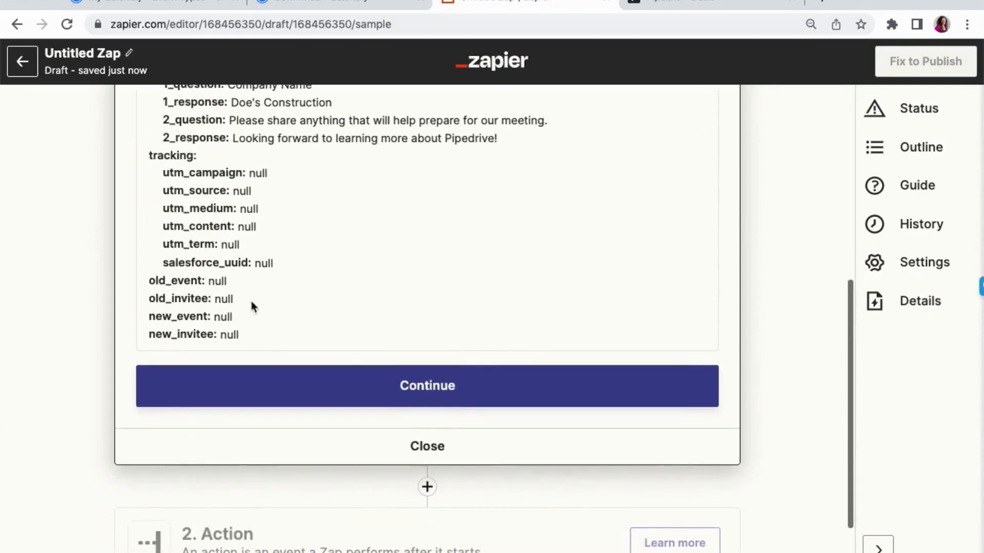
Continue to the Zap's second step and add Filter by Zapier as its action
click(423, 395)
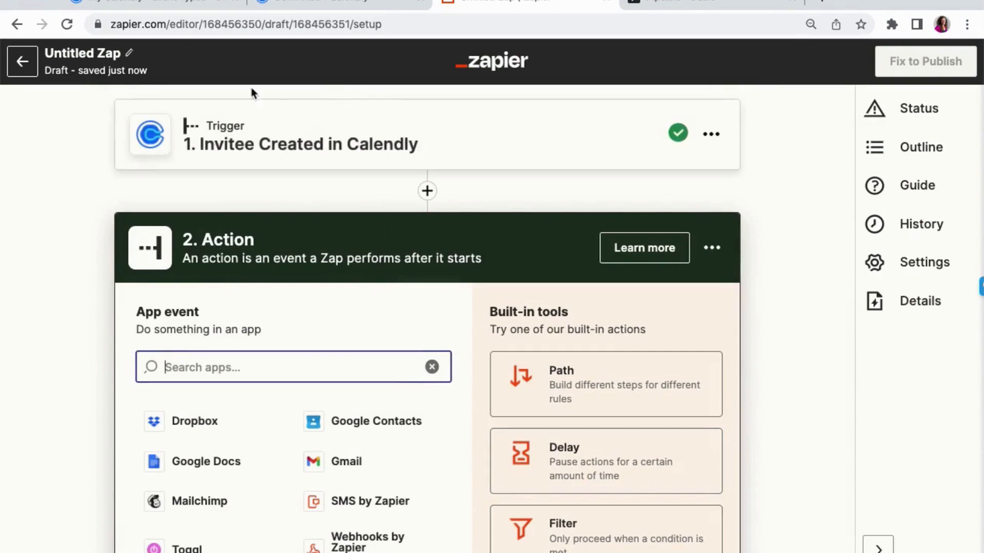
click(171, 6)
click(490, 7)
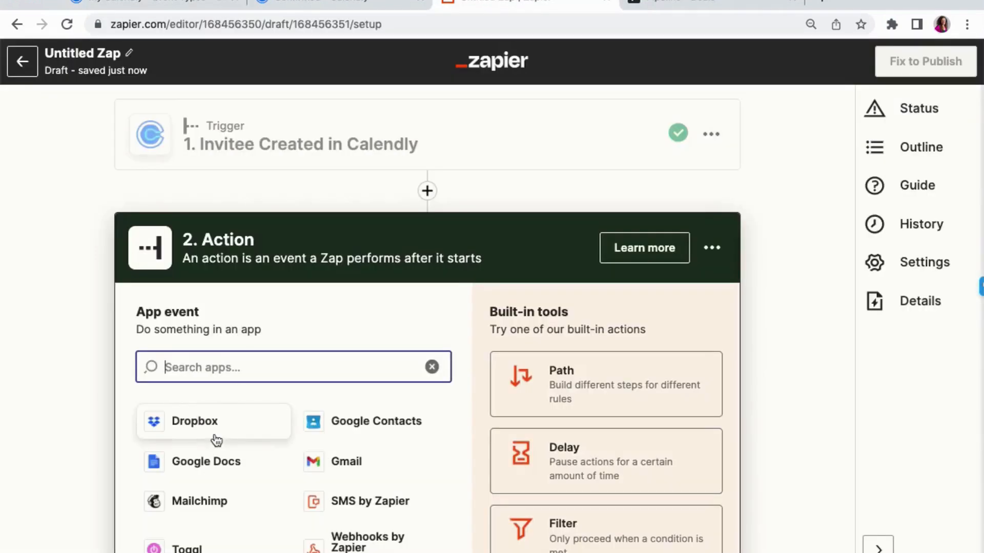
text(fil)
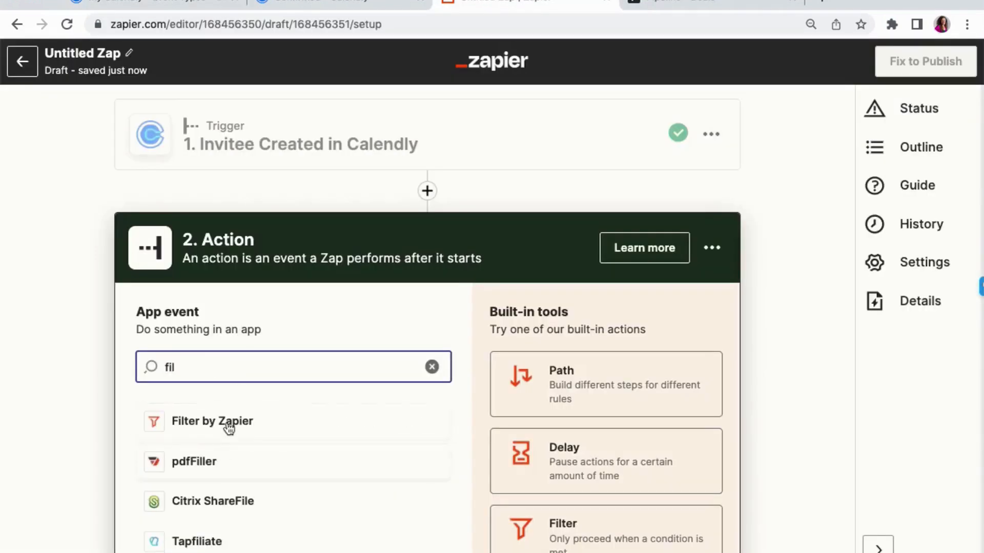
click(227, 423)
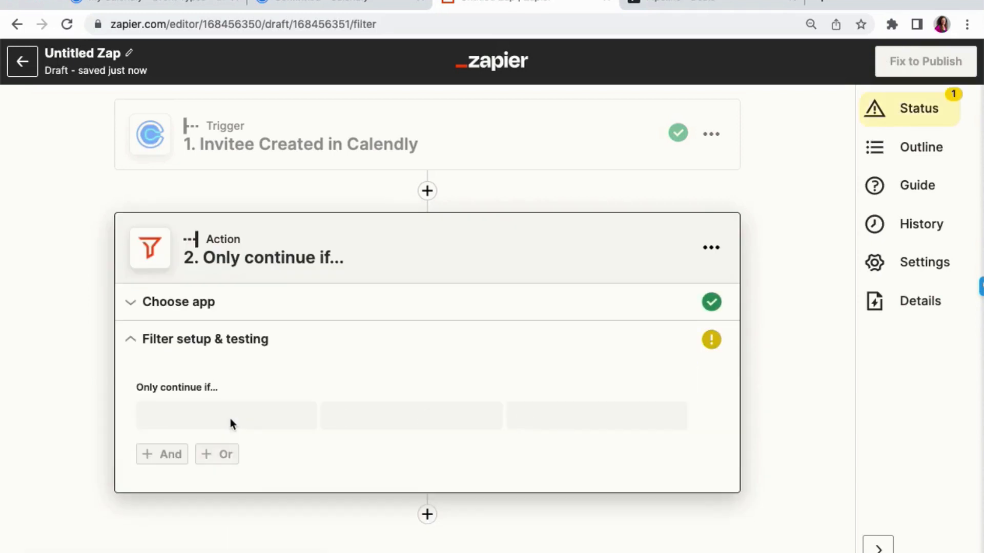
Search the available fields for "slug" for the filter's first condition
click(231, 424)
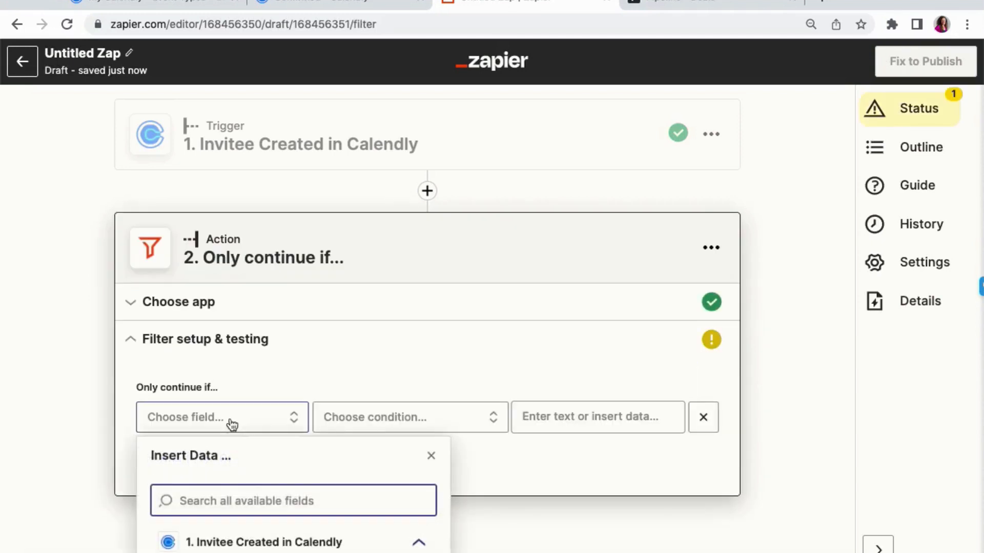
scroll(143, 340, down, 2)
scroll(142, 346, down, 2)
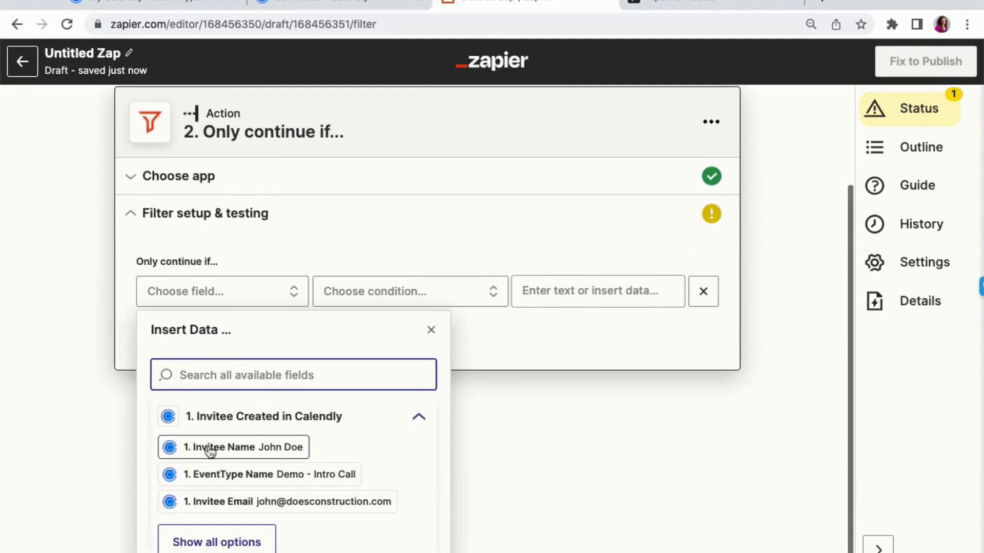
text(slug)
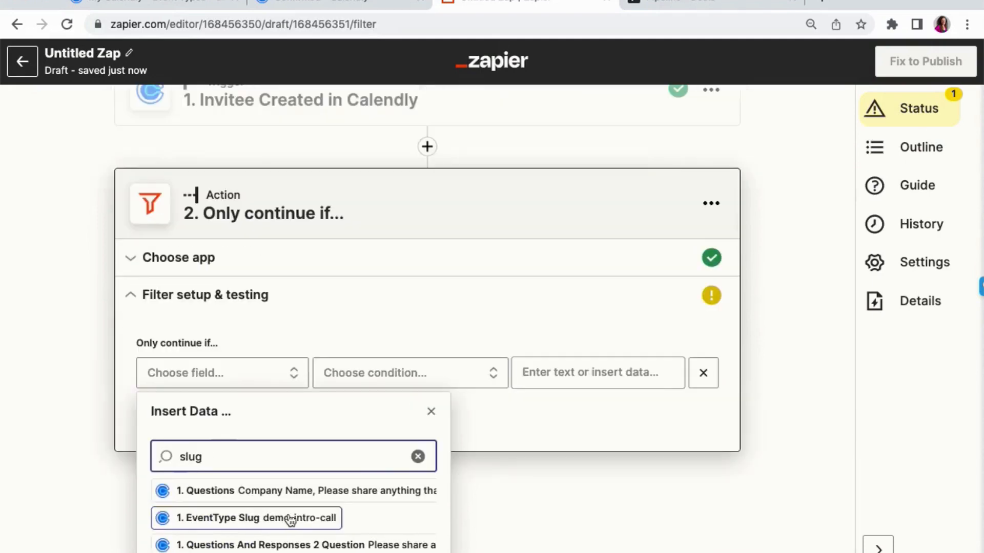
Switch to Calendly to compare the slug in the booking confirmation's web address with the Demo - Intro Call event type's name
click(318, 7)
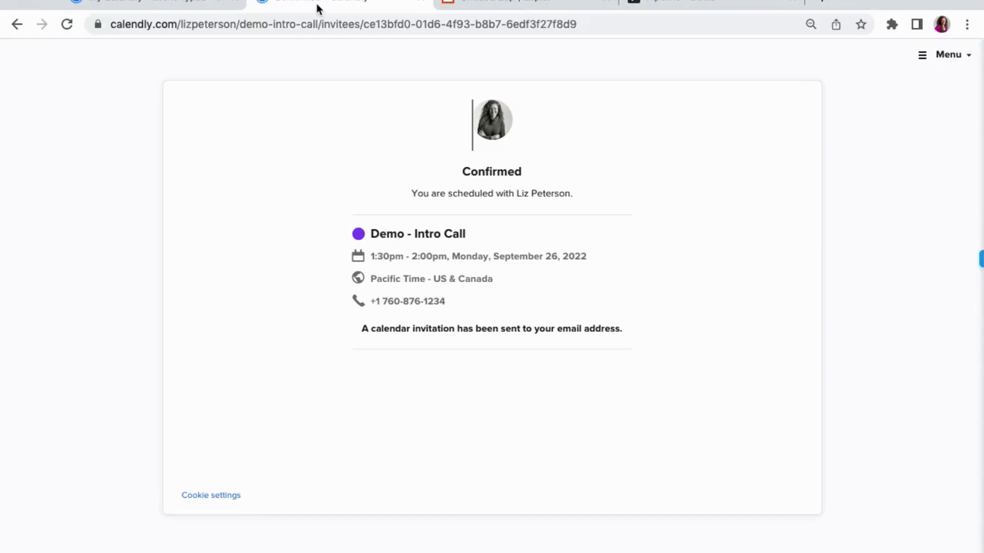
click(308, 26)
click(333, 25)
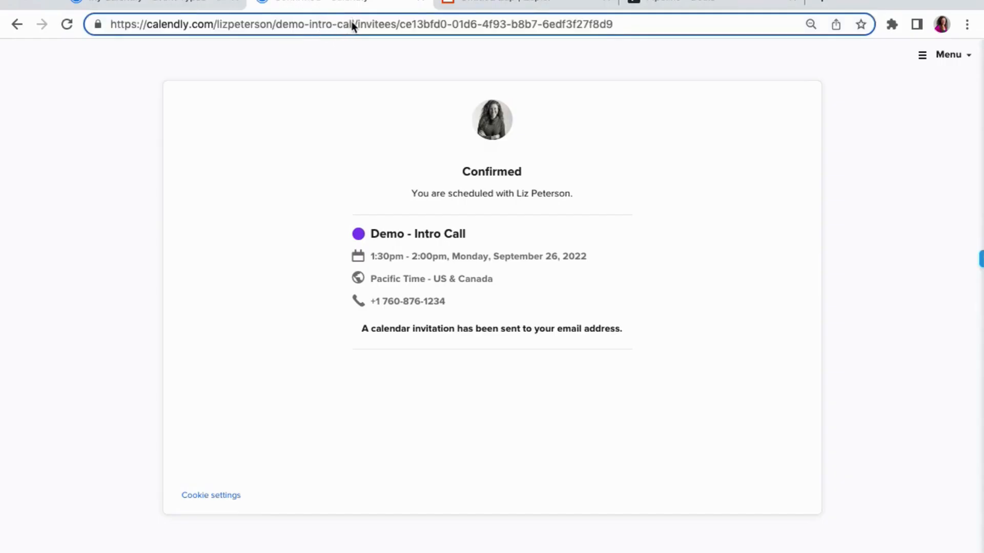
drag(353, 24, 277, 24)
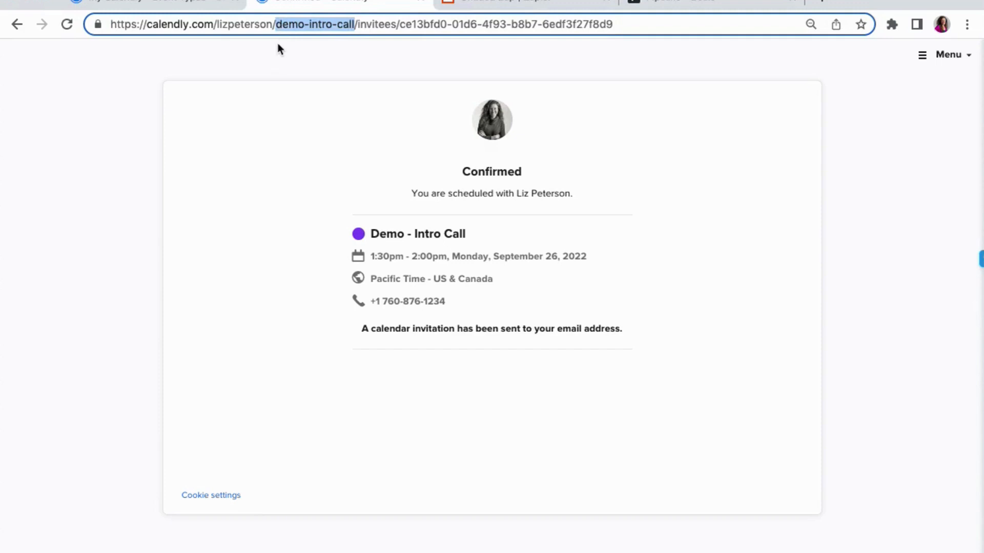
click(170, 5)
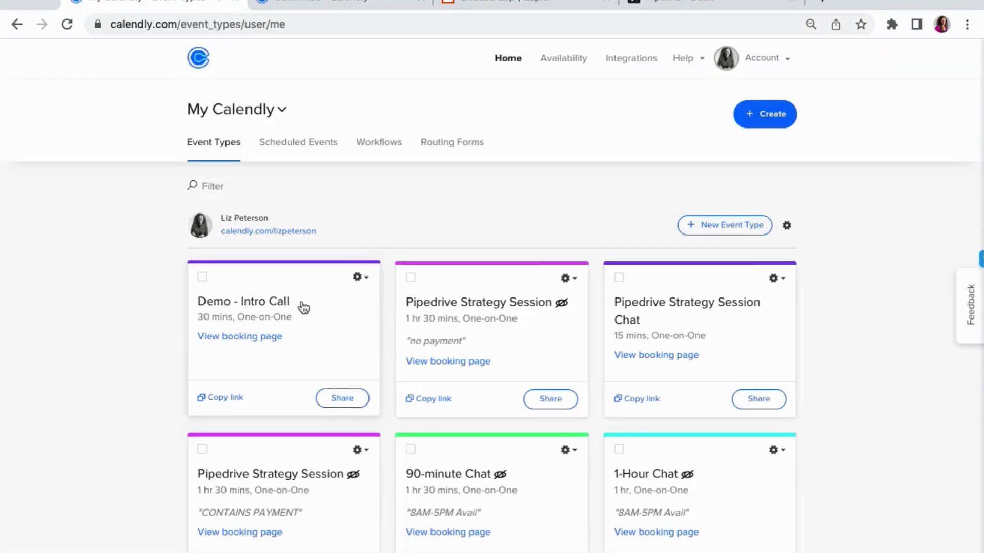
drag(303, 308, 248, 305)
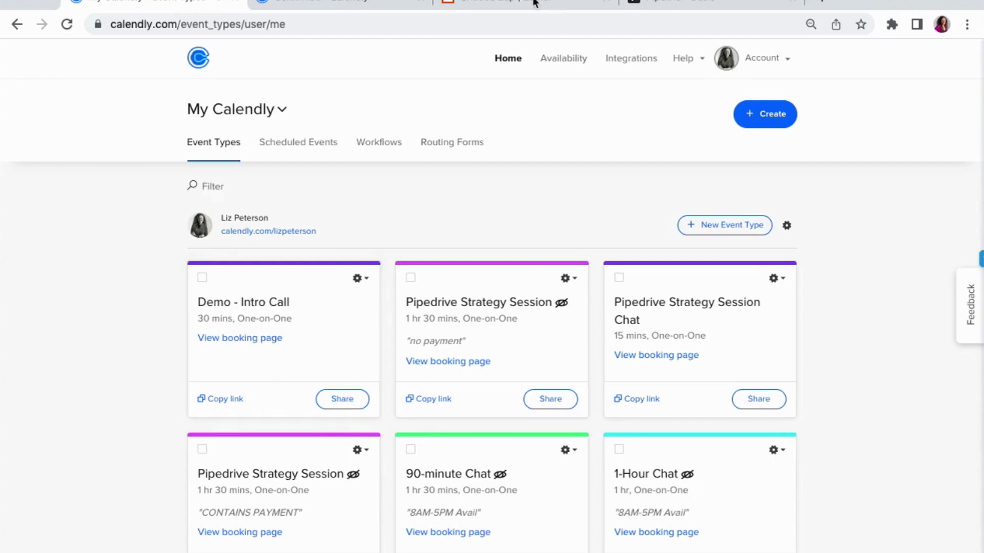
Switch back to Zapier and set the filter to EventType Slug with the condition (Text) Exactly matches
click(533, 2)
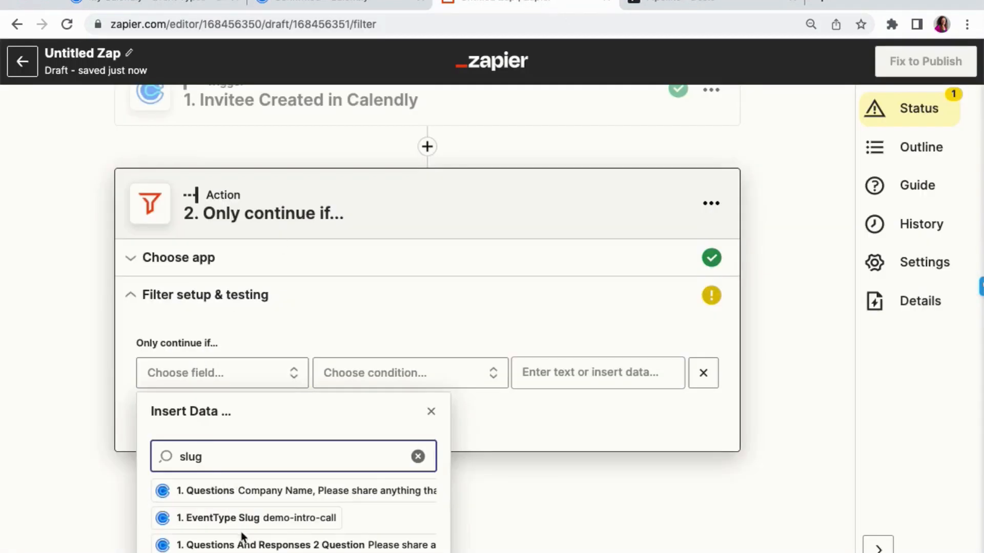
click(264, 520)
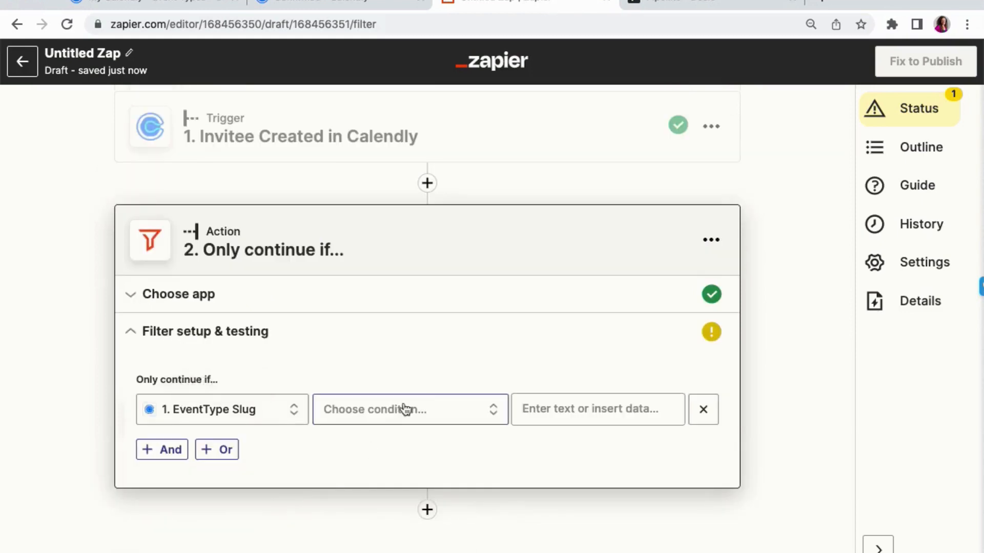
click(404, 410)
click(404, 505)
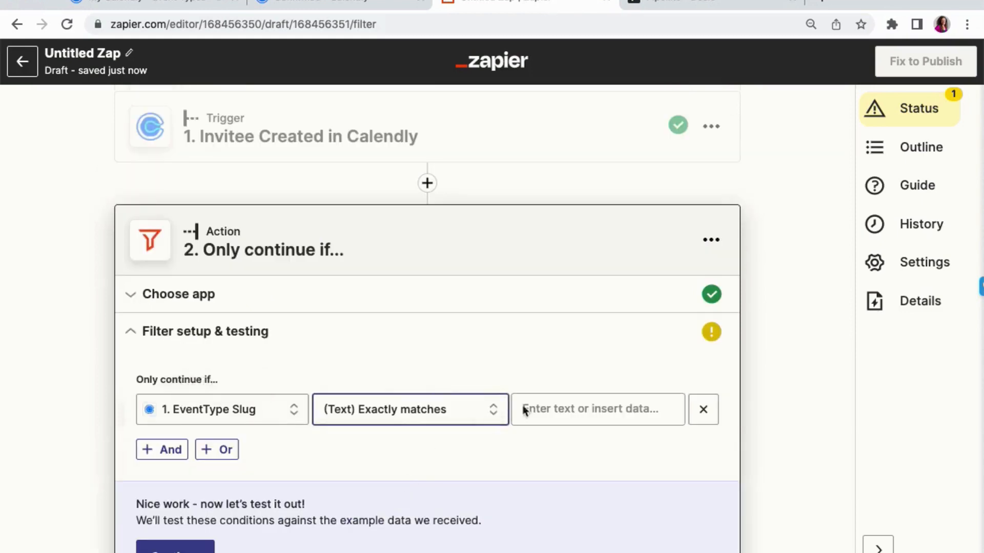
Look up the sample event slug in the available fields and enter demo-intro-call as the filter's comparison value
click(525, 409)
scroll(499, 498, down, 1)
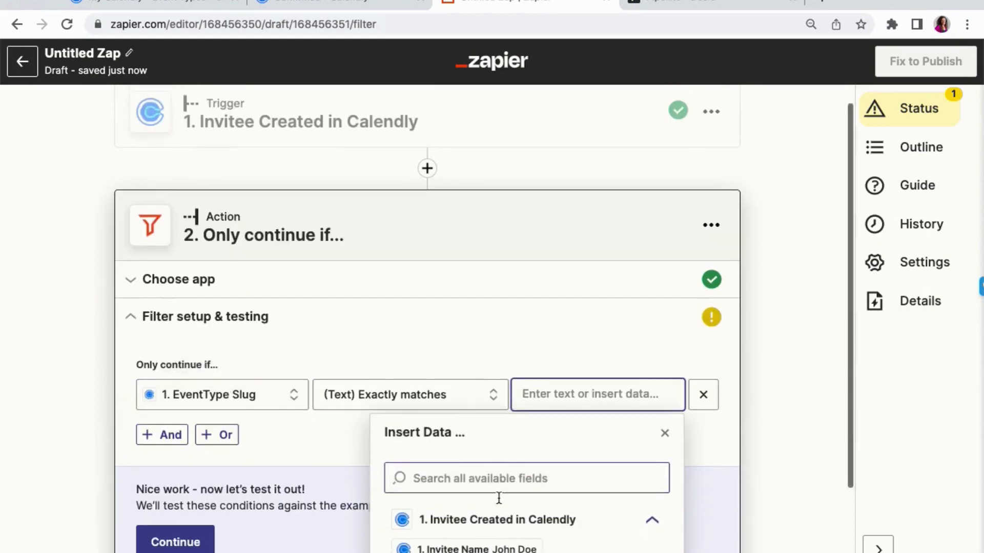
click(286, 373)
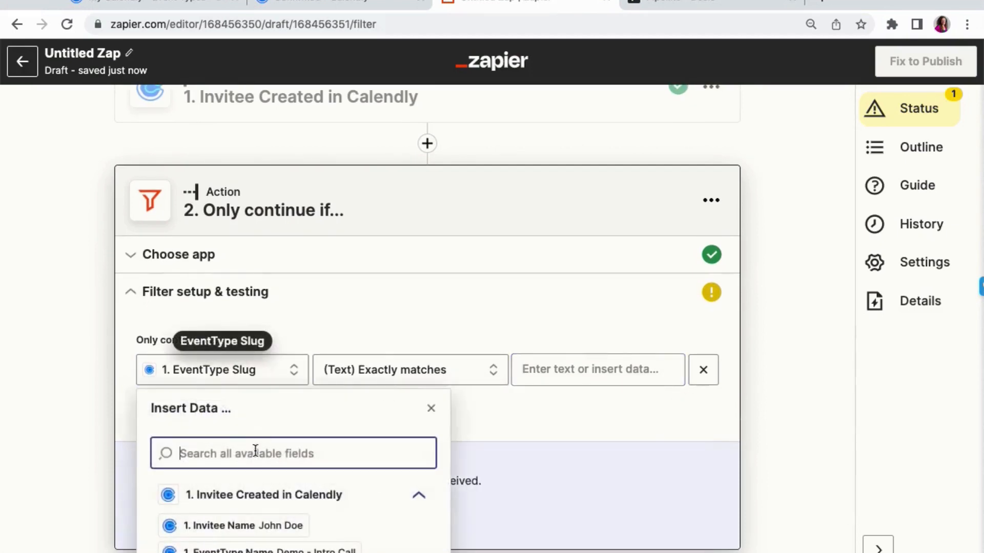
text(slug)
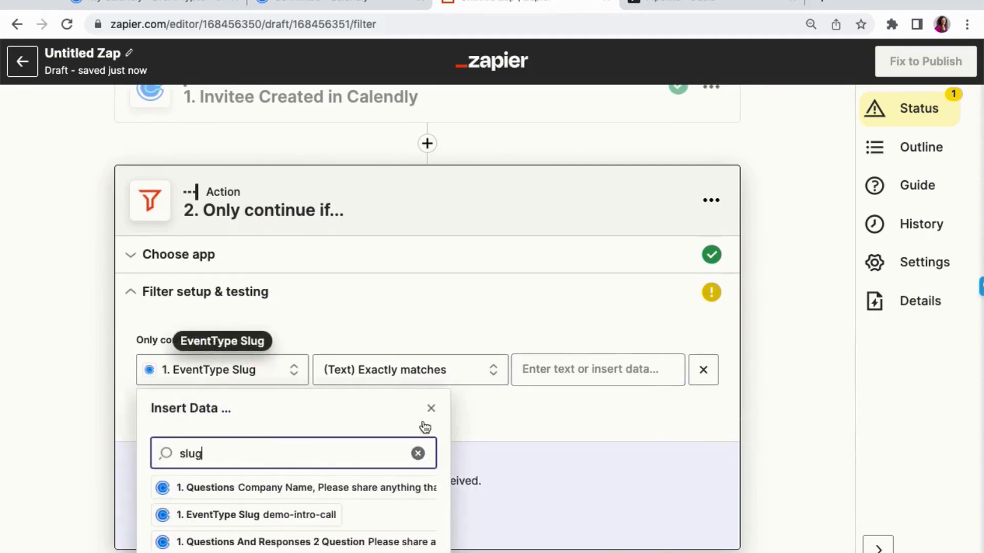
click(548, 377)
text(demo)
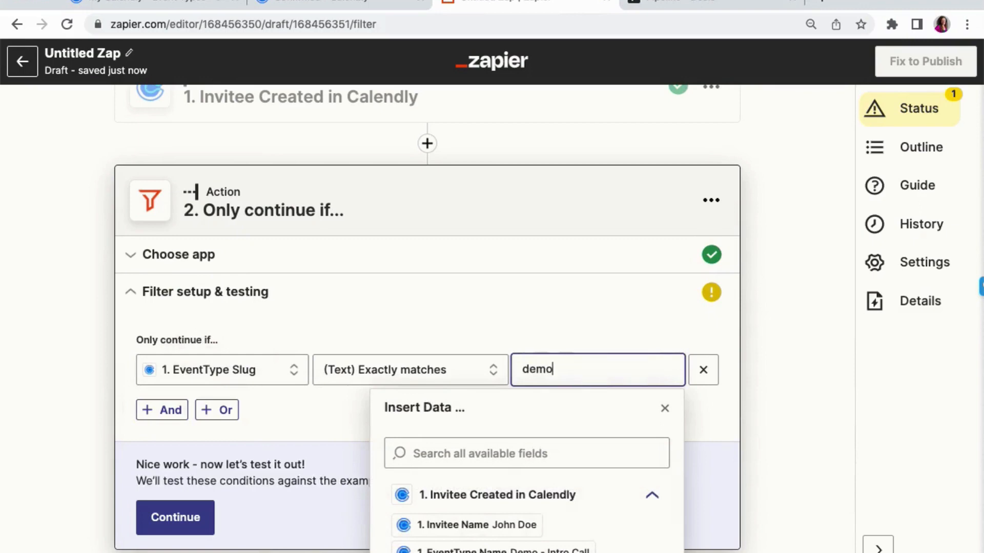
text(-intro-call)
click(729, 370)
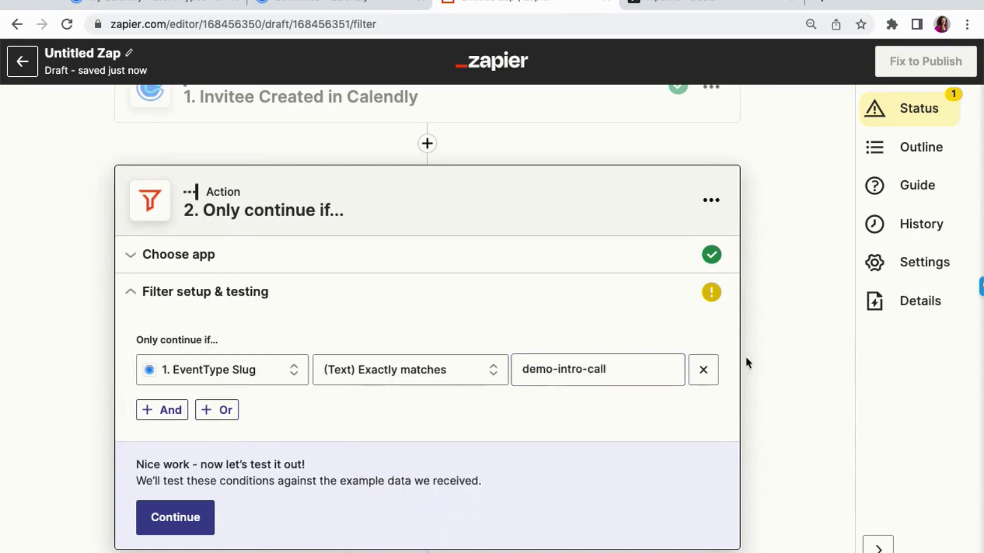
Test the filter against the example booking and expand the sample data to inspect the matched items
click(176, 517)
scroll(181, 199, down, 1)
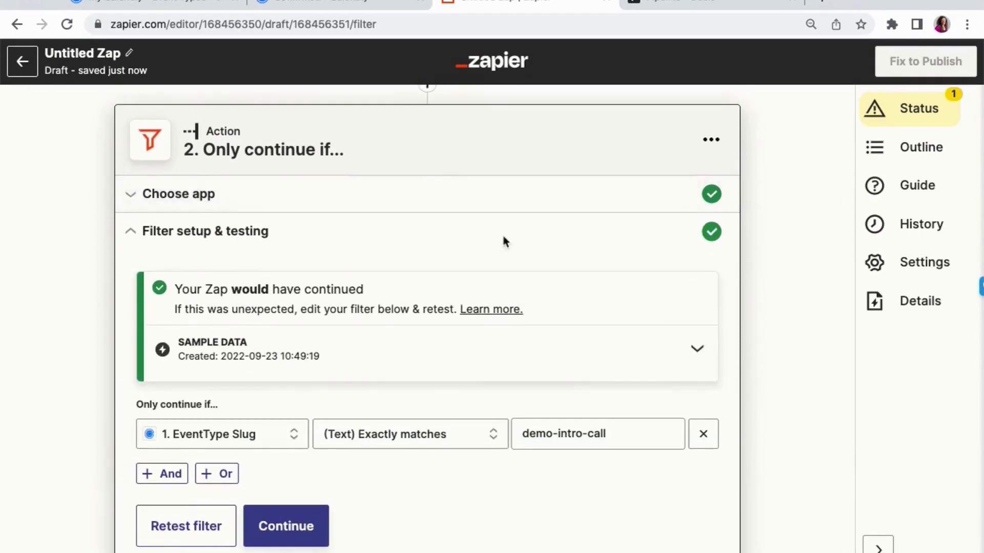
click(696, 350)
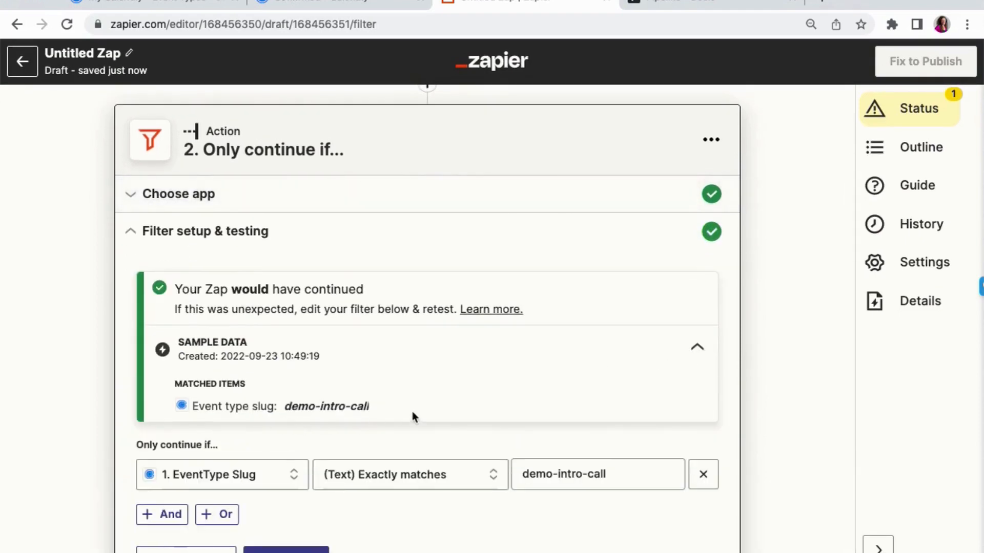
scroll(412, 411, down, 2)
Continue to the Zap's third step and add Pipedrive as its action app
click(302, 454)
scroll(488, 481, down, 1)
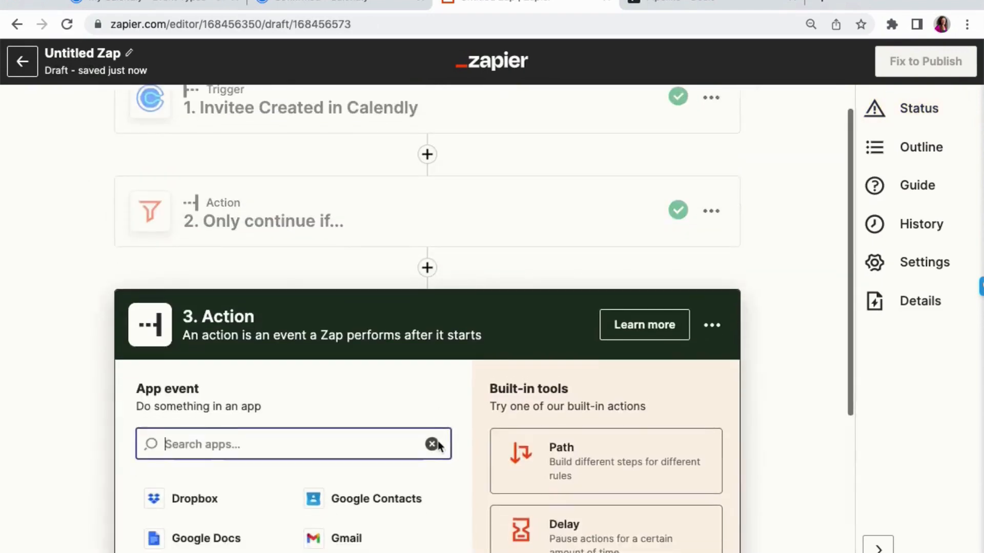
scroll(439, 447, down, 1)
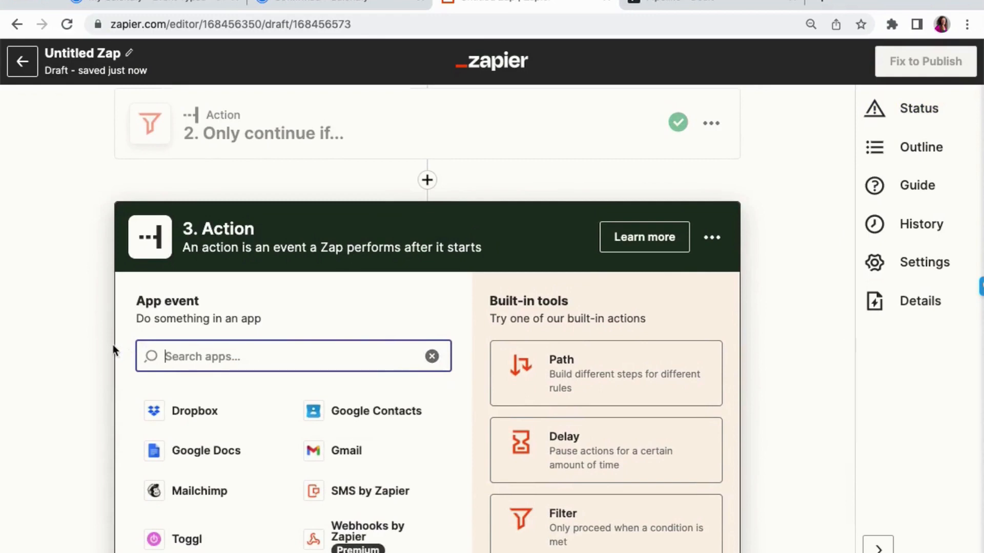
scroll(113, 350, down, 2)
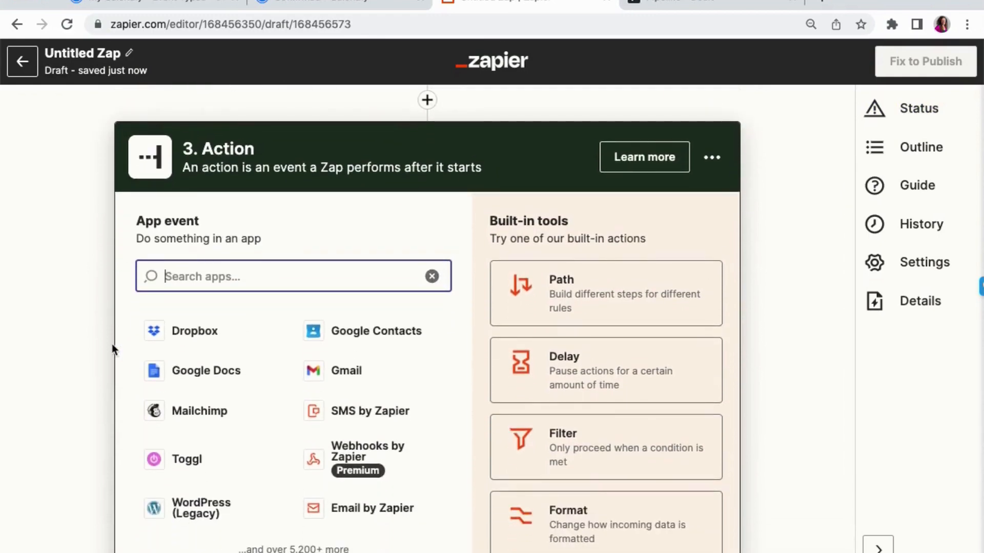
text(pip)
click(170, 332)
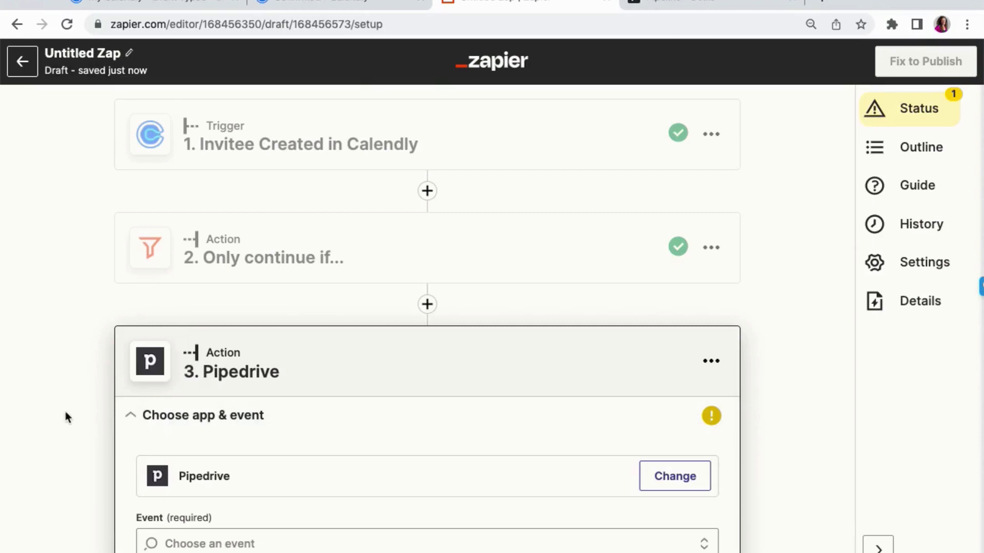
Set the Pipedrive action's event to Find Person and continue to the account selection
scroll(65, 414, down, 3)
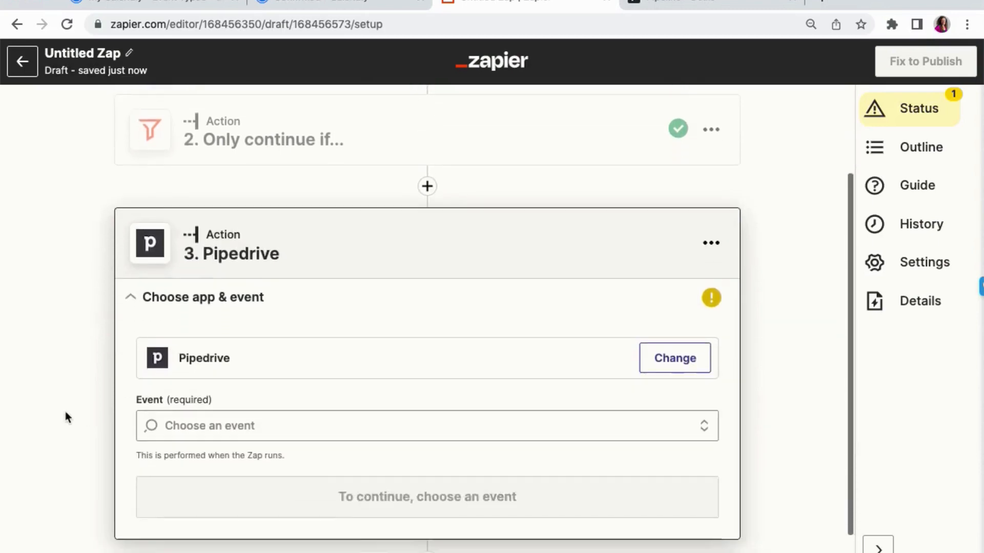
click(200, 403)
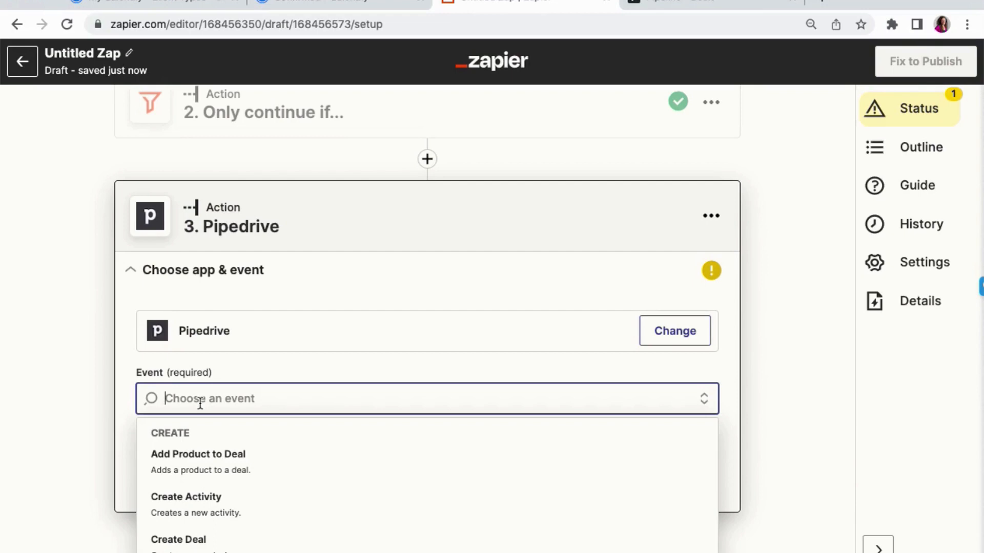
text(find)
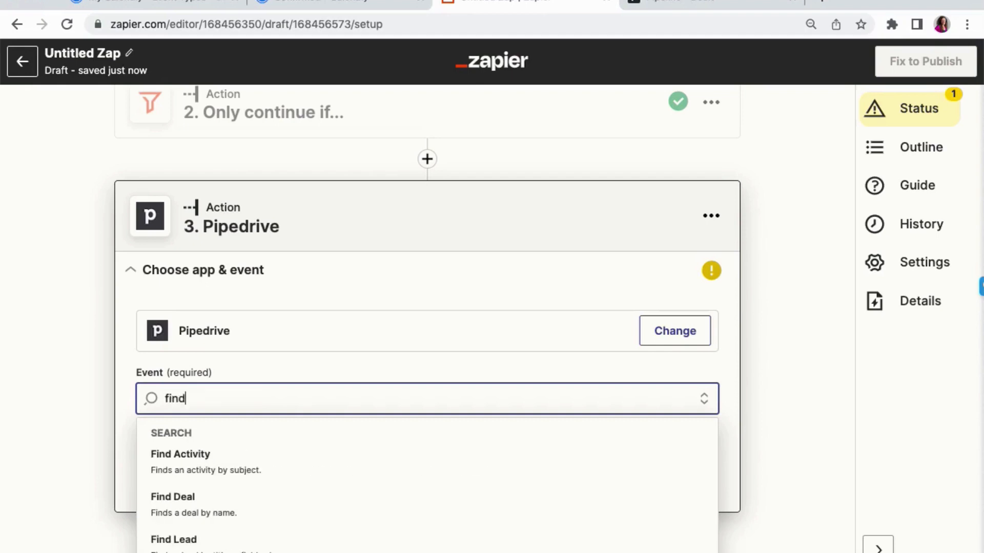
scroll(164, 486, down, 2)
click(164, 536)
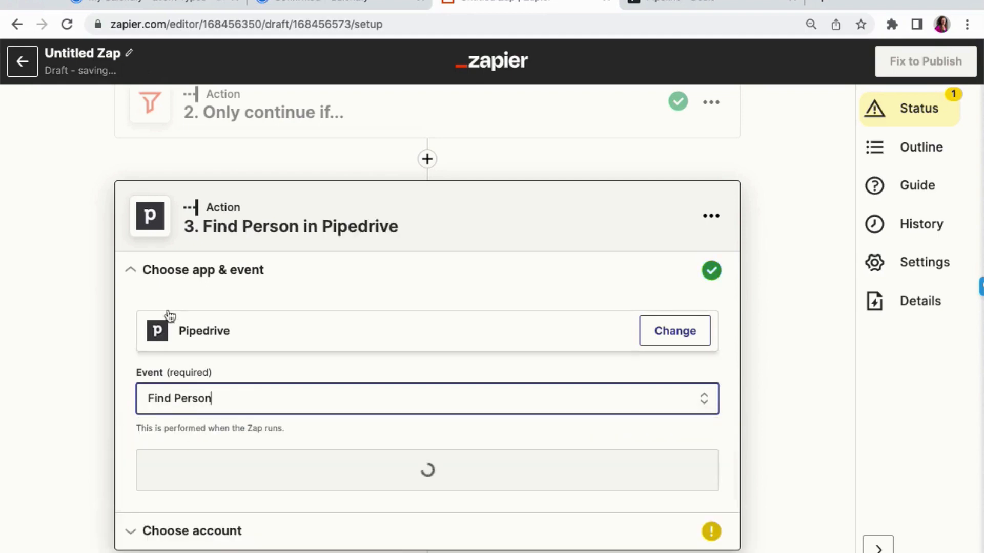
click(207, 402)
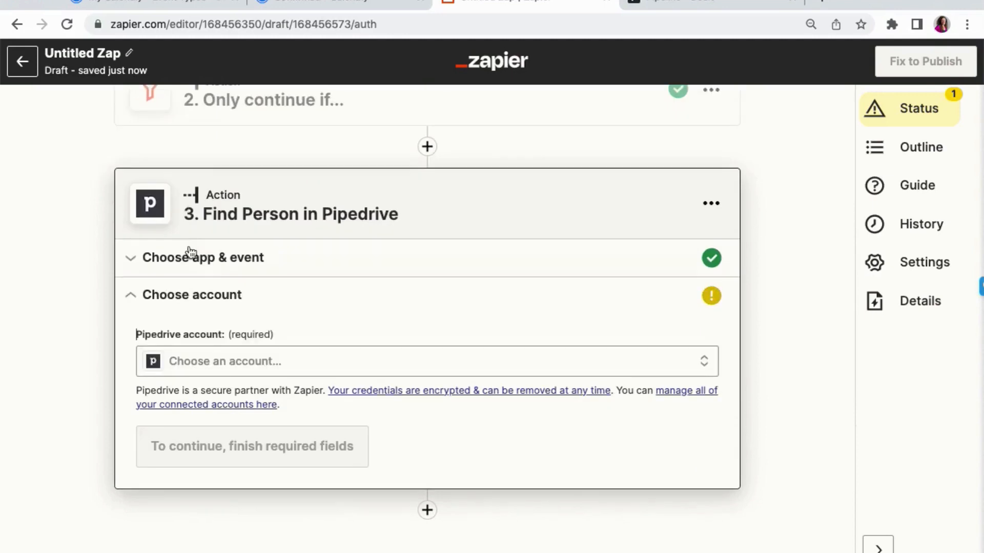
Select the DEMO - Ops Designed Pipedrive account, reauthorize it for the Ops Designed Demo company, and continue to the action setup
click(201, 372)
click(196, 472)
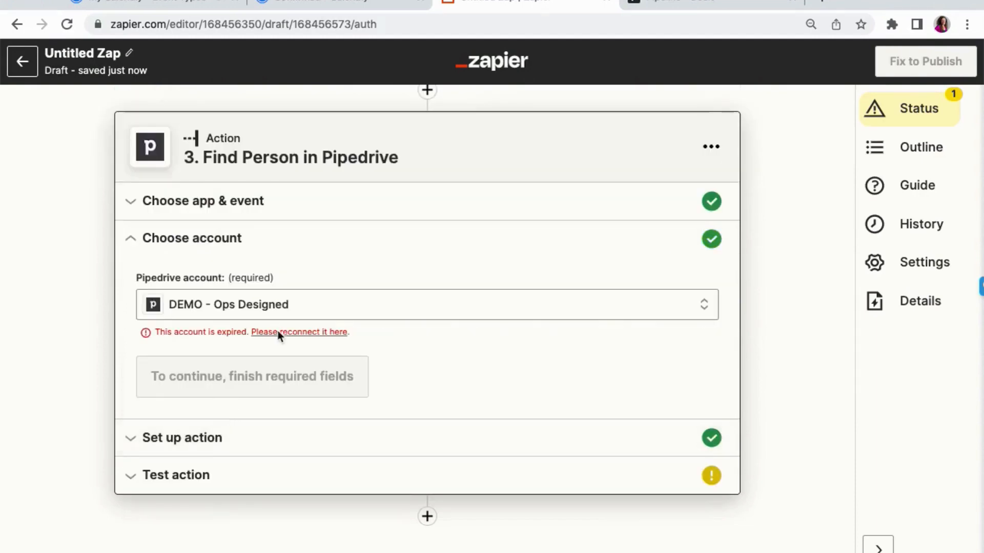
click(279, 333)
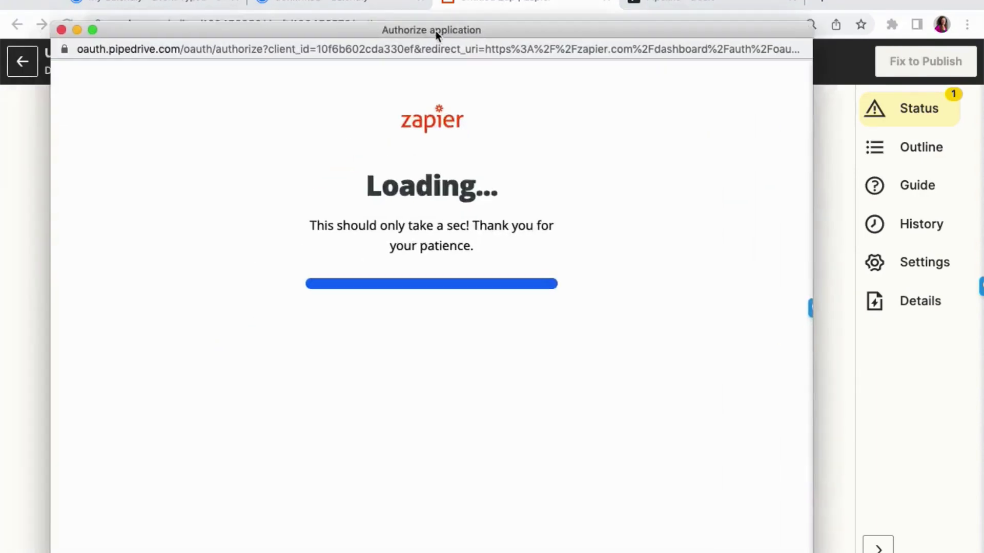
drag(435, 30, 449, 21)
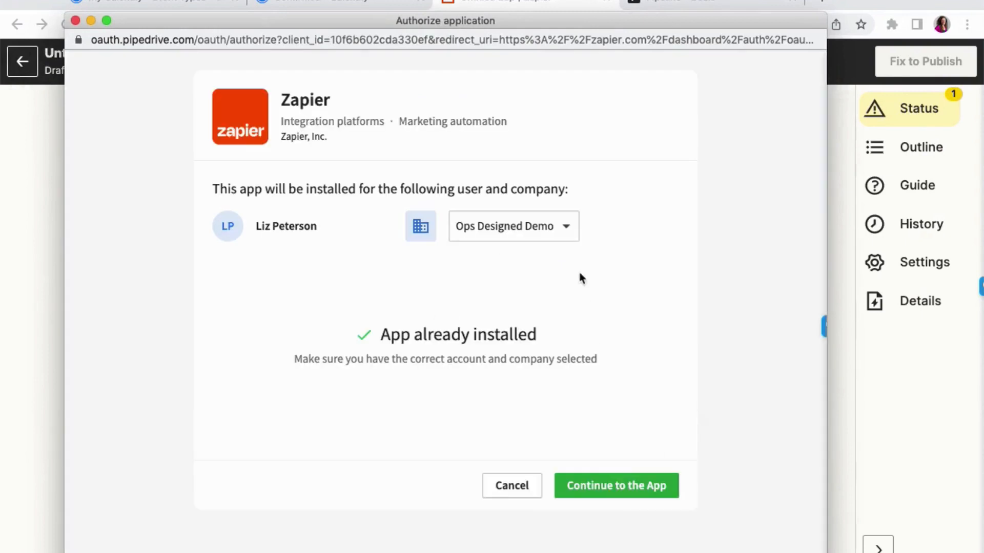
click(608, 491)
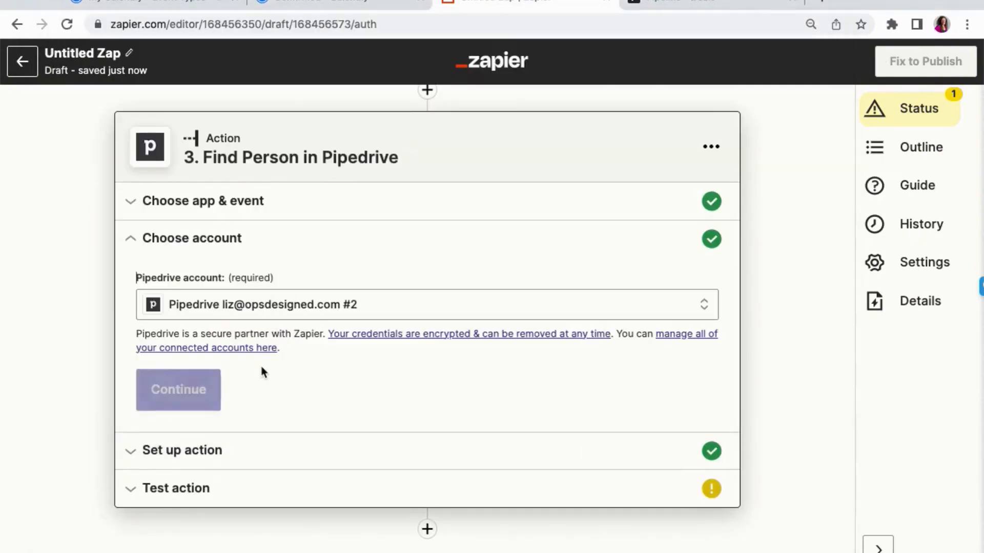
click(194, 387)
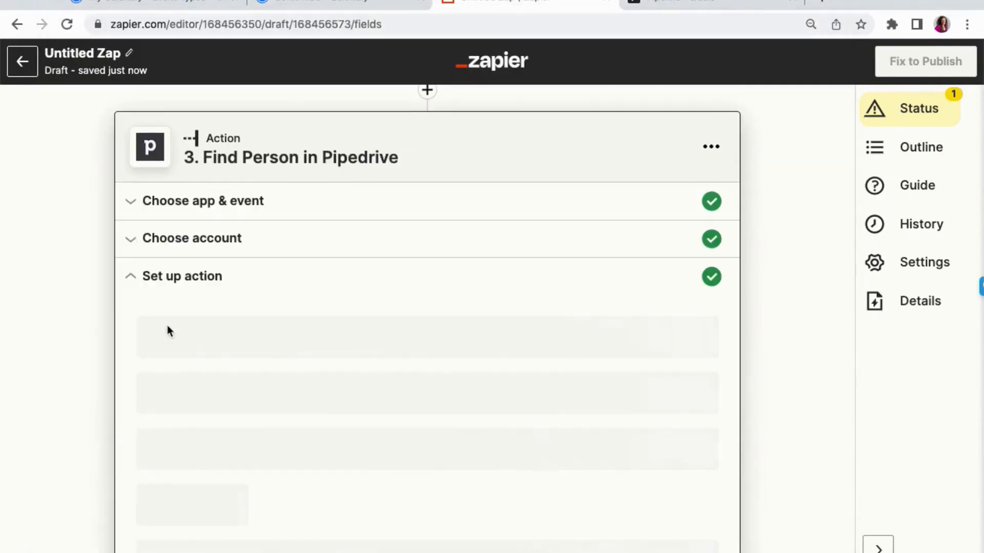
Set Email as the field to search by in the Find Person action
scroll(152, 190, down, 1)
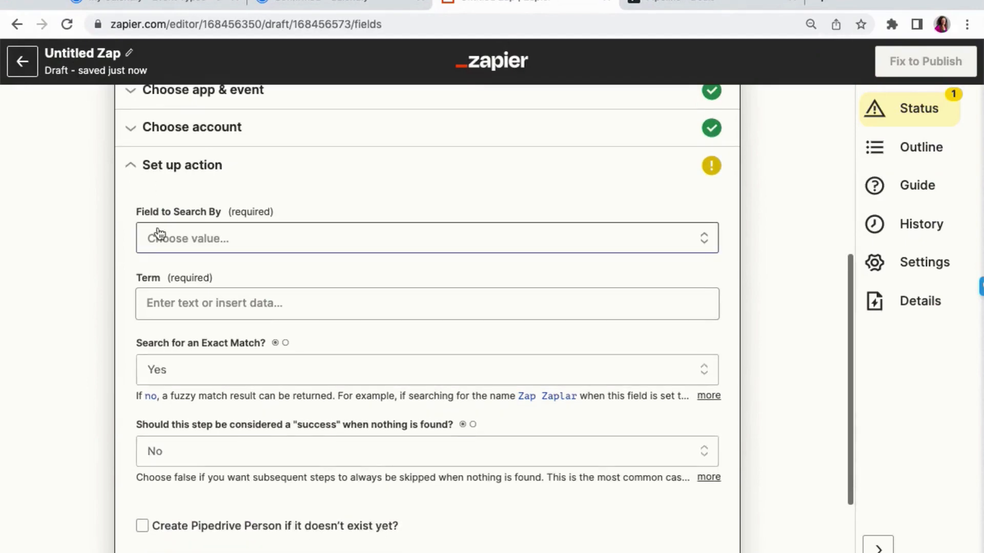
click(190, 239)
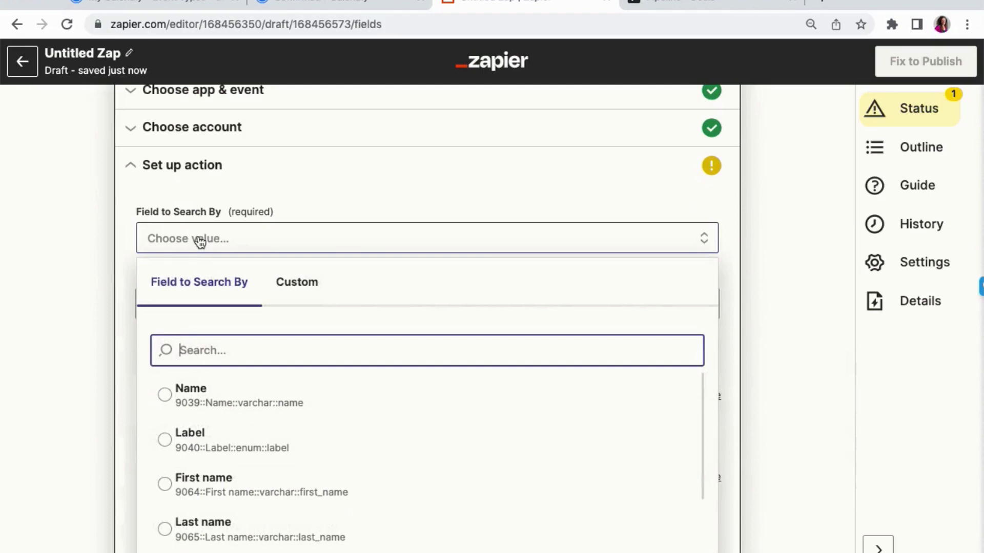
text(email)
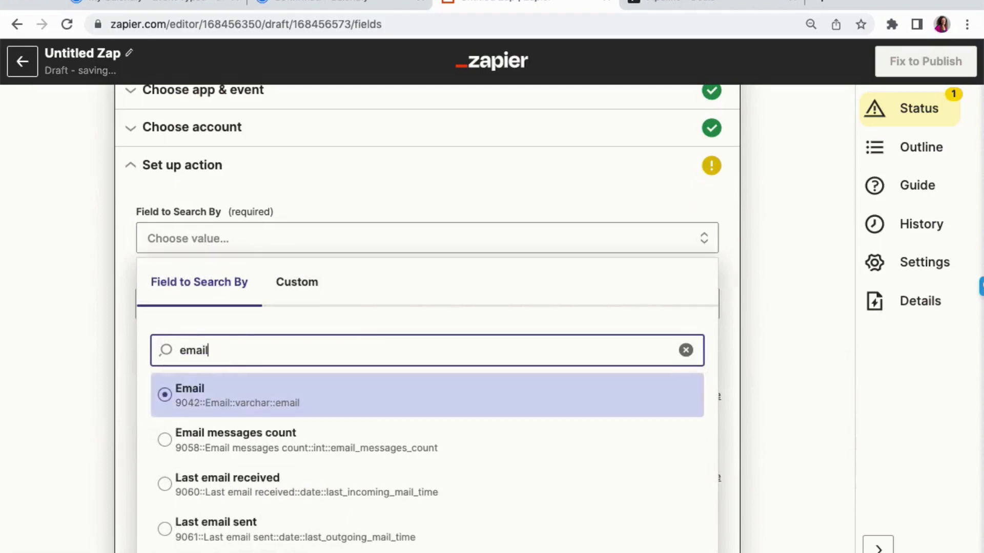
click(230, 386)
Map the Invitee Email from the Calendly trigger into the person search's required Email field
click(159, 301)
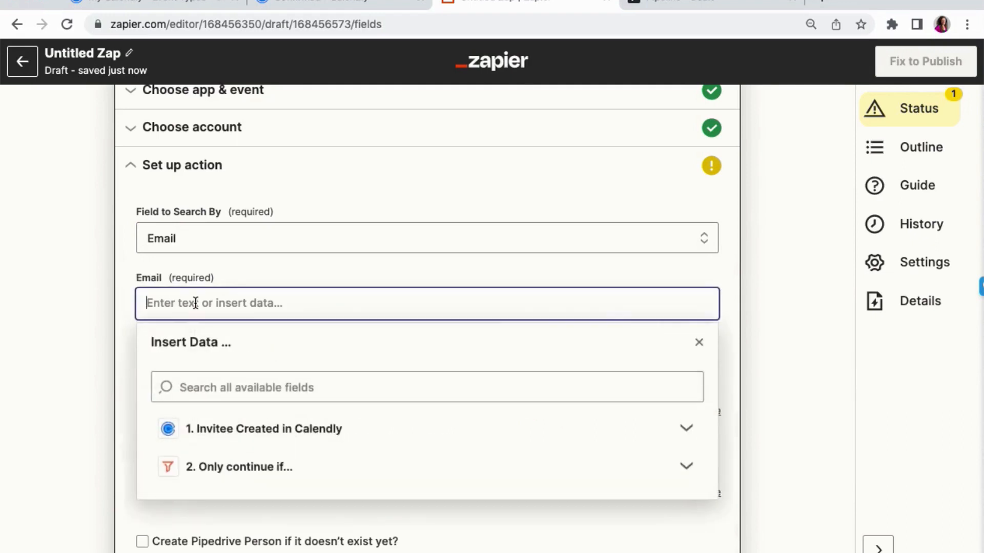
click(217, 386)
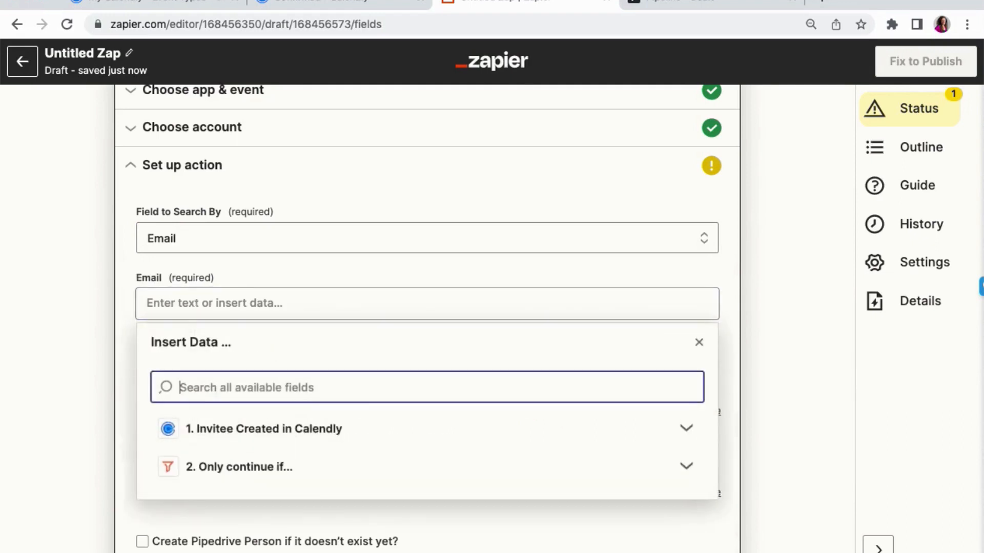
text(email)
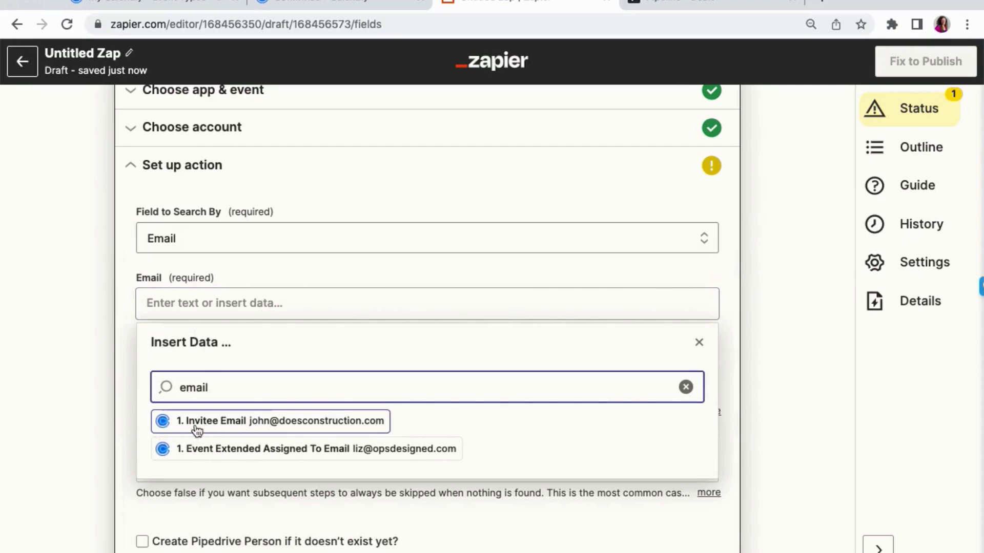
click(324, 426)
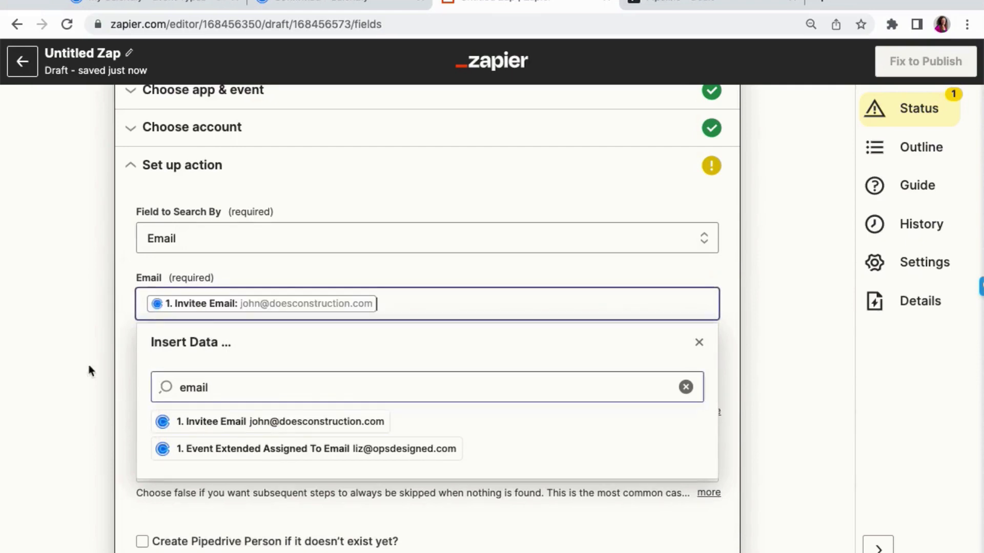
click(84, 316)
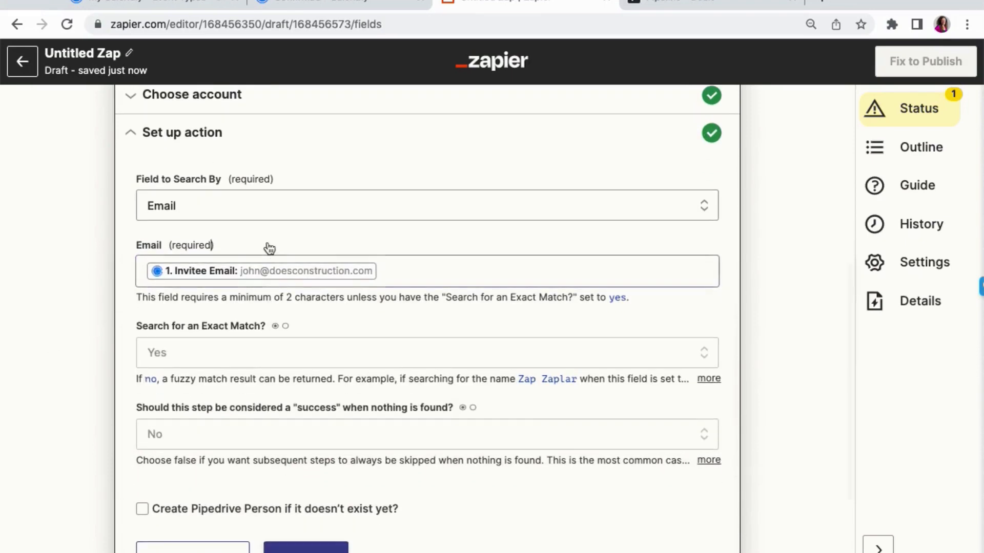
Switch to Pipedrive, search all records for the start of the invitee's email address, and return to Zapier
click(661, 6)
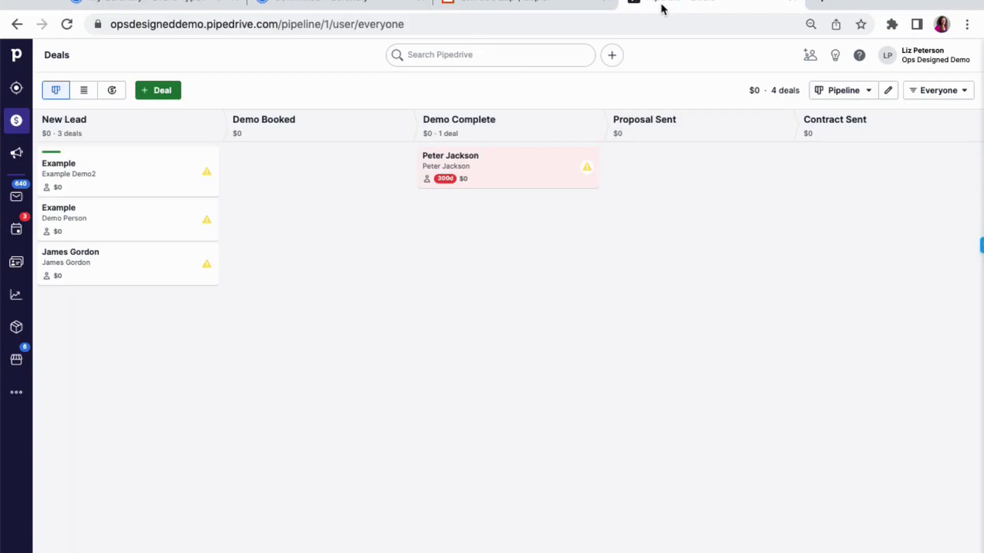
click(500, 59)
text(john@)
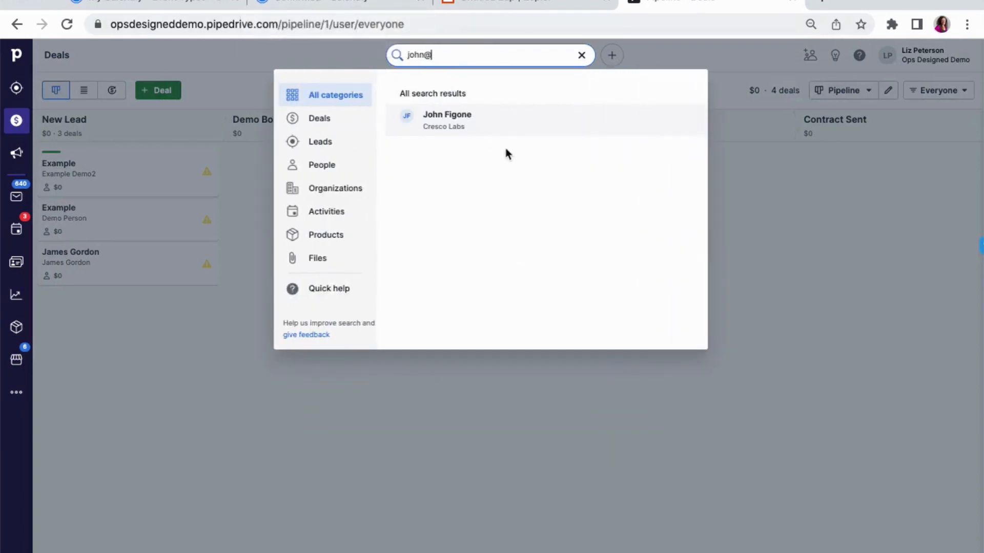
click(477, 2)
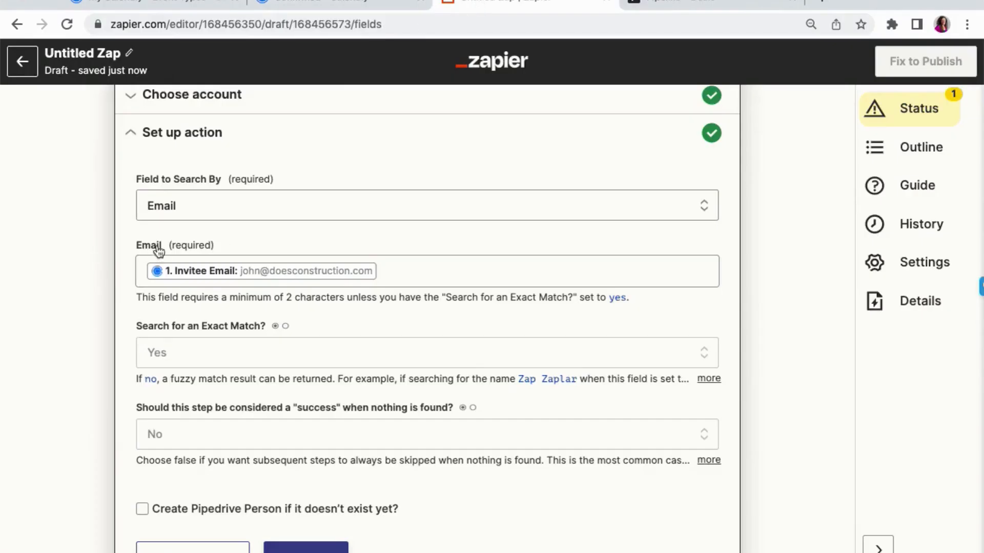
Enable creating a Pipedrive person if it doesn't exist yet in the Find Person action
scroll(85, 289, down, 3)
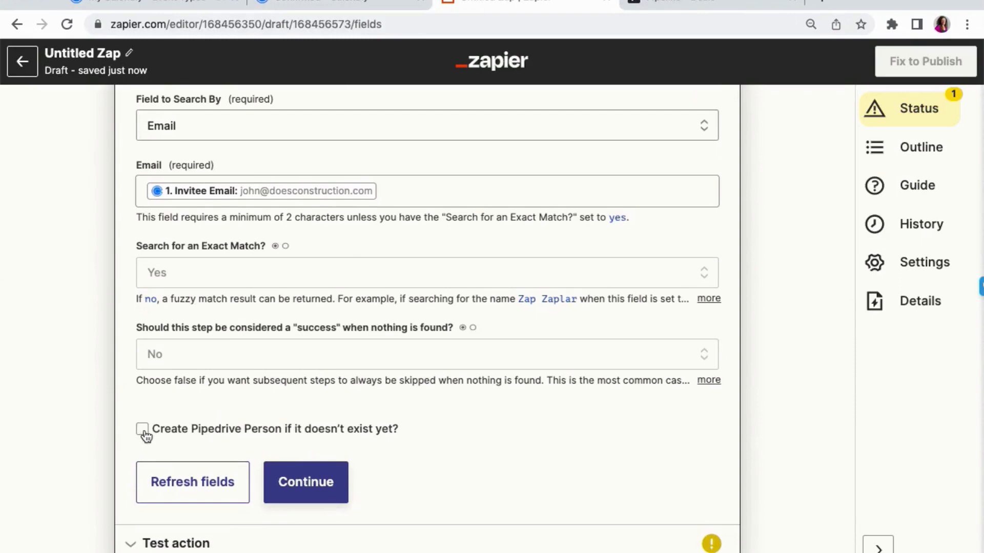
click(142, 430)
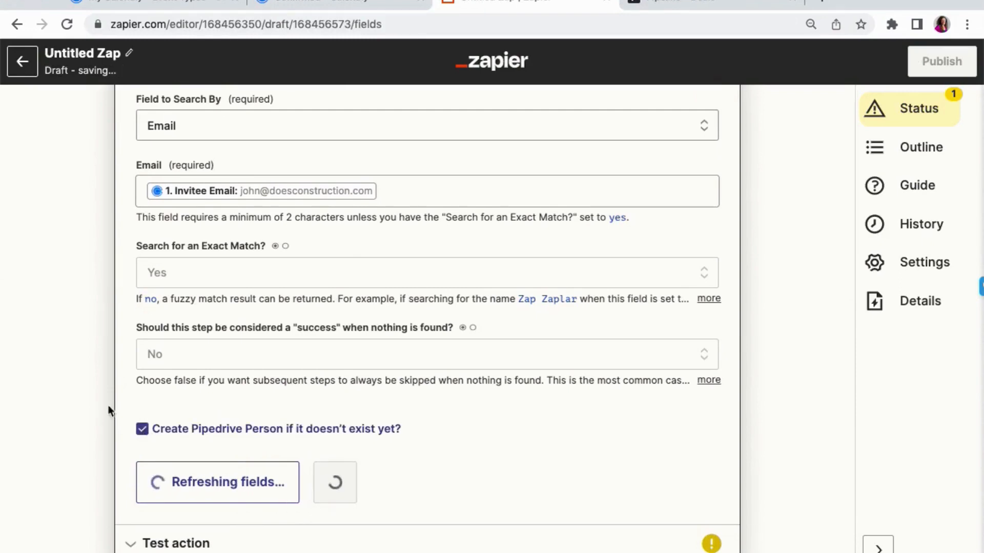
scroll(116, 404, down, 3)
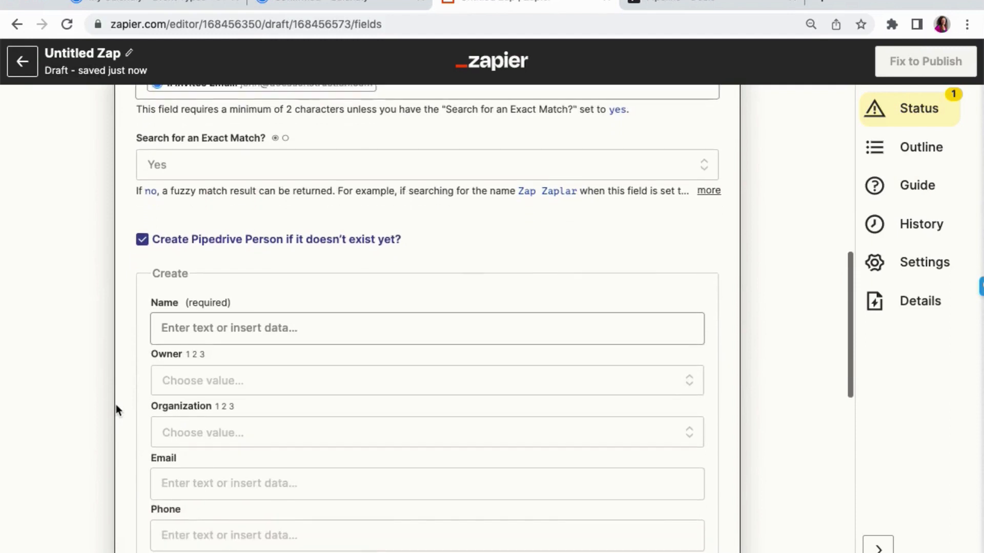
scroll(293, 245, up, 1)
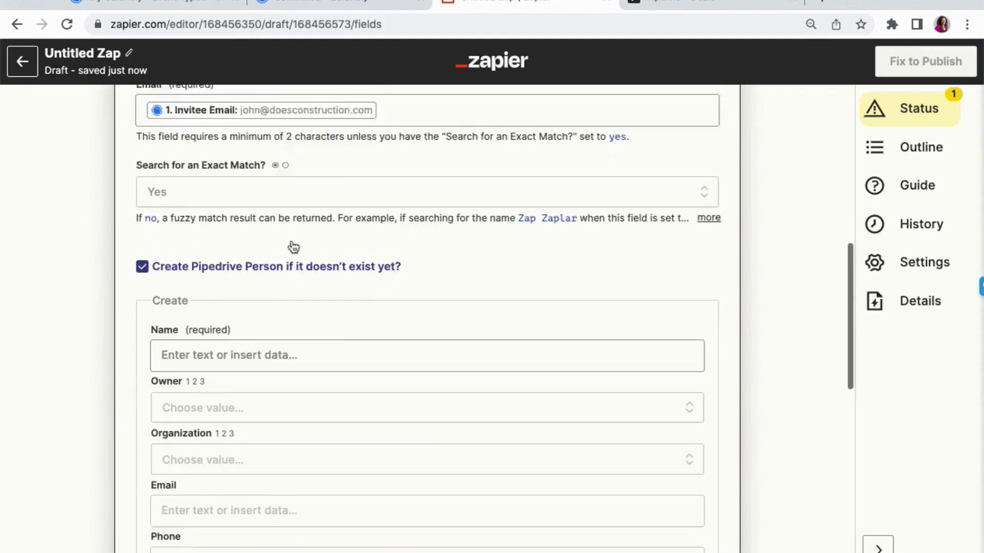
scroll(293, 245, up, 3)
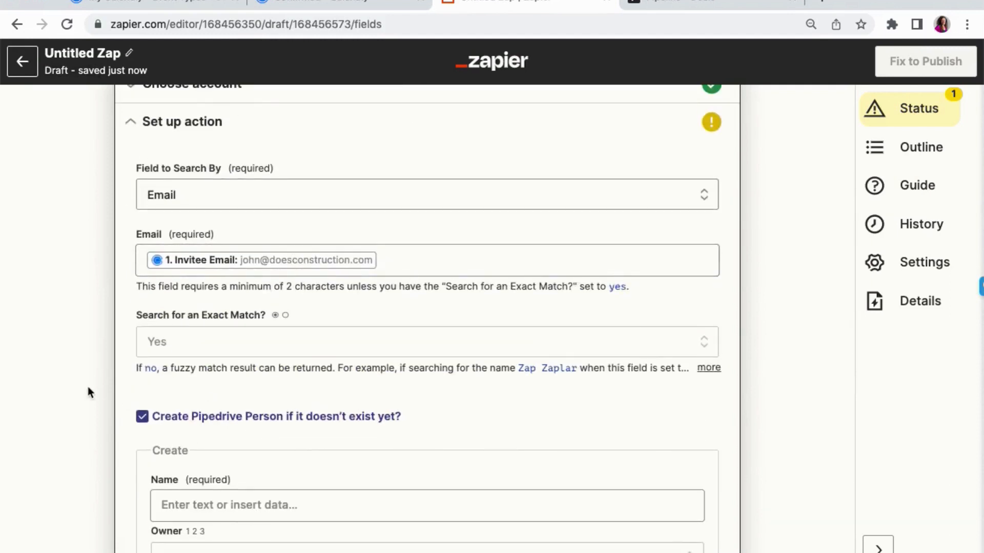
Map the Invitee Name from the Calendly trigger into the new person's required Name field
scroll(88, 387, down, 5)
click(192, 328)
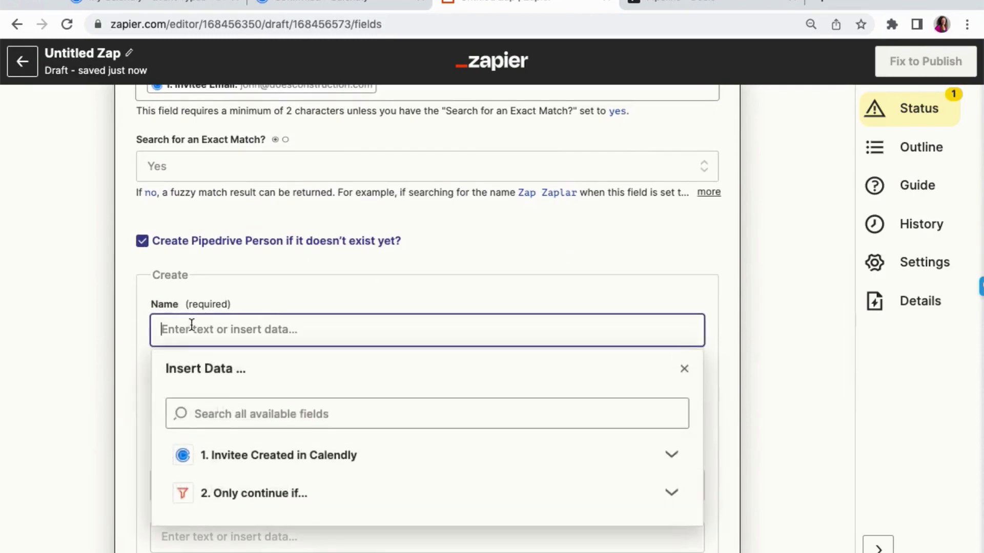
click(198, 413)
text(name)
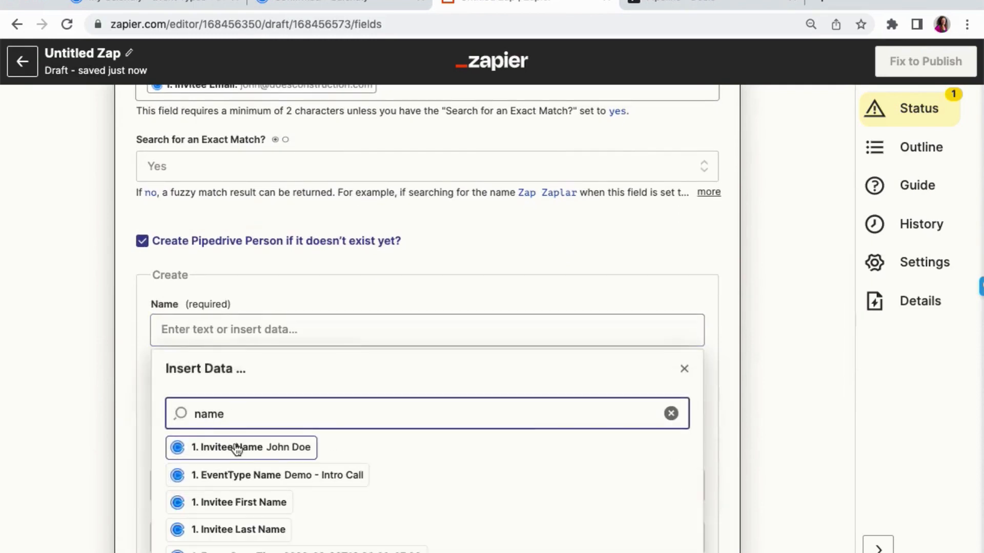
click(256, 449)
Map the Invitee Email from the Calendly trigger into the new person's Email field
scroll(118, 348, down, 4)
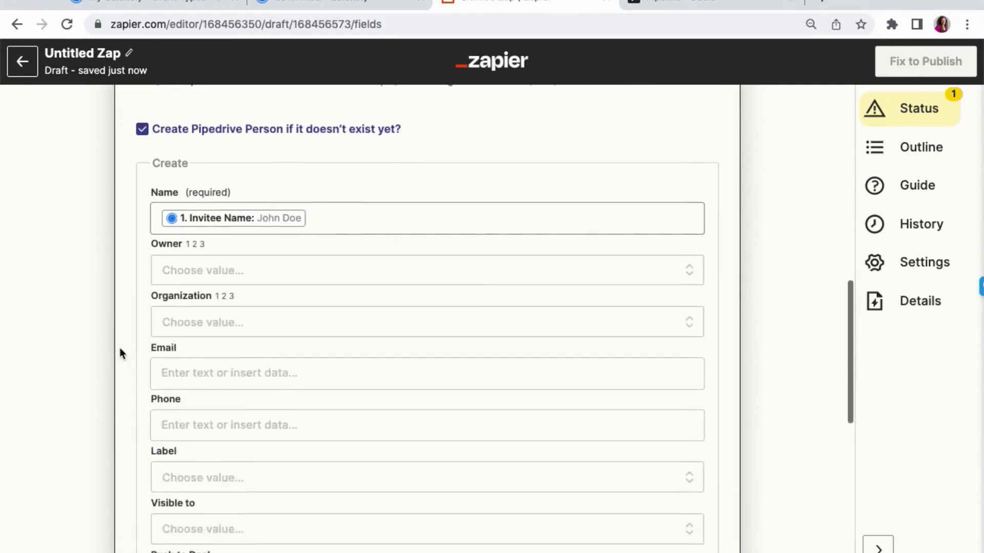
scroll(120, 350, down, 2)
click(204, 251)
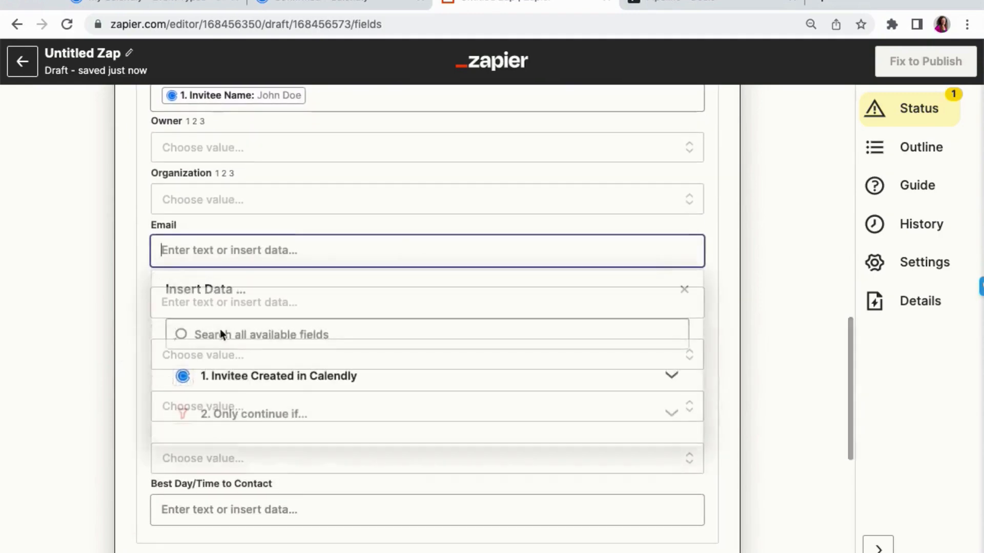
click(235, 328)
text(email)
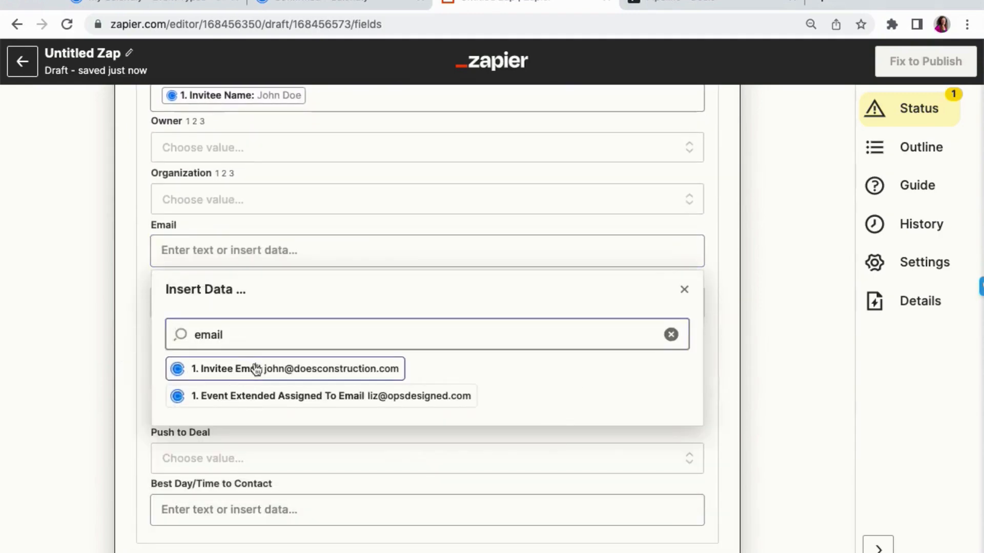
click(252, 369)
click(97, 308)
Search the available data for "phone" to fill the new person's Phone field, and clear the search
click(201, 338)
click(227, 423)
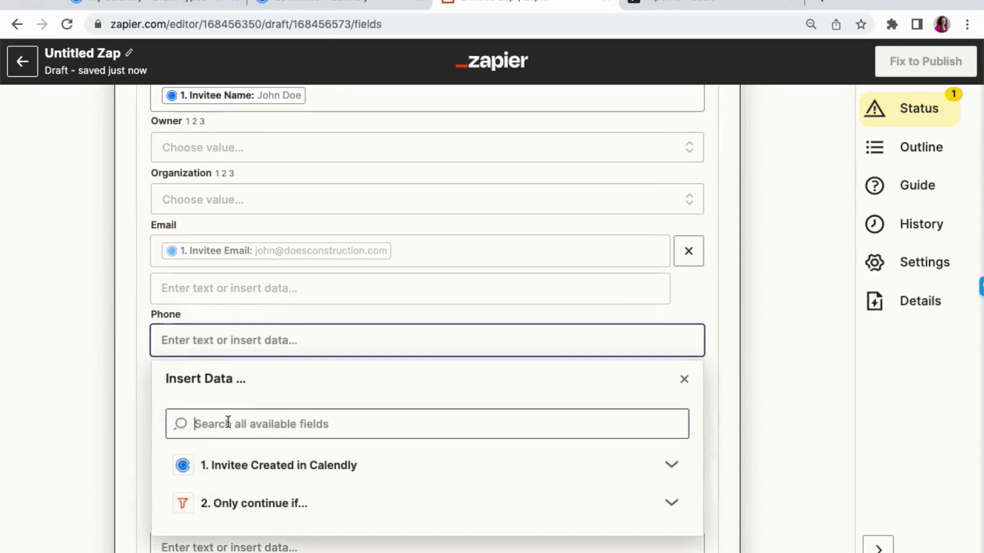
text(phone)
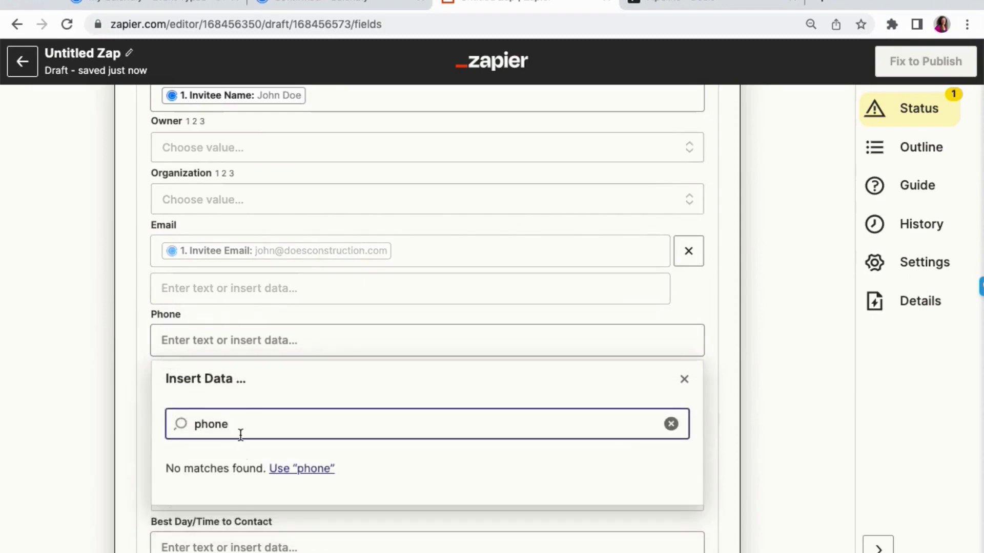
key(BackSpace)
key(BackSpace)
key(BackSpace)
key(BackSpace)
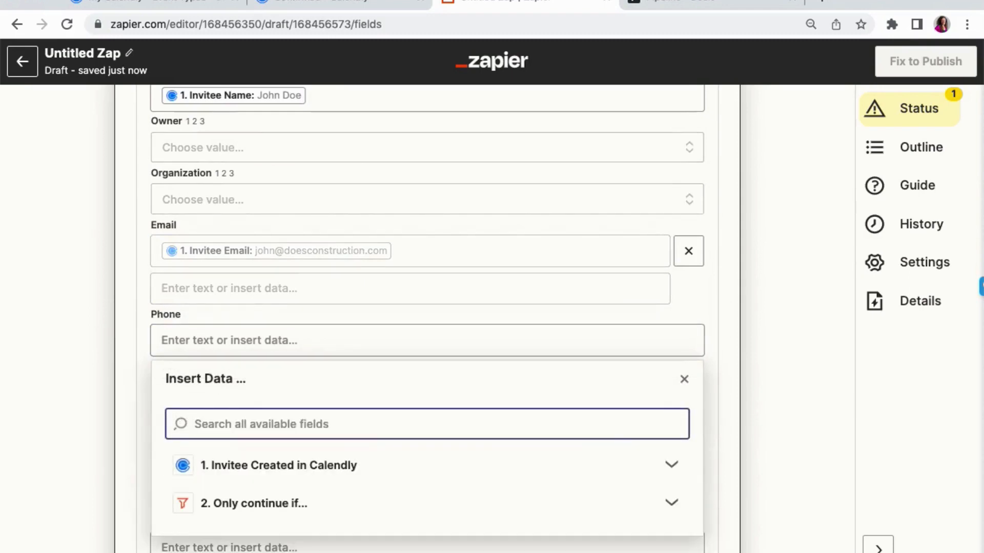
Look through all Calendly trigger data and map the Event Location containing the invitee's phone number into the new person's Phone field
click(253, 466)
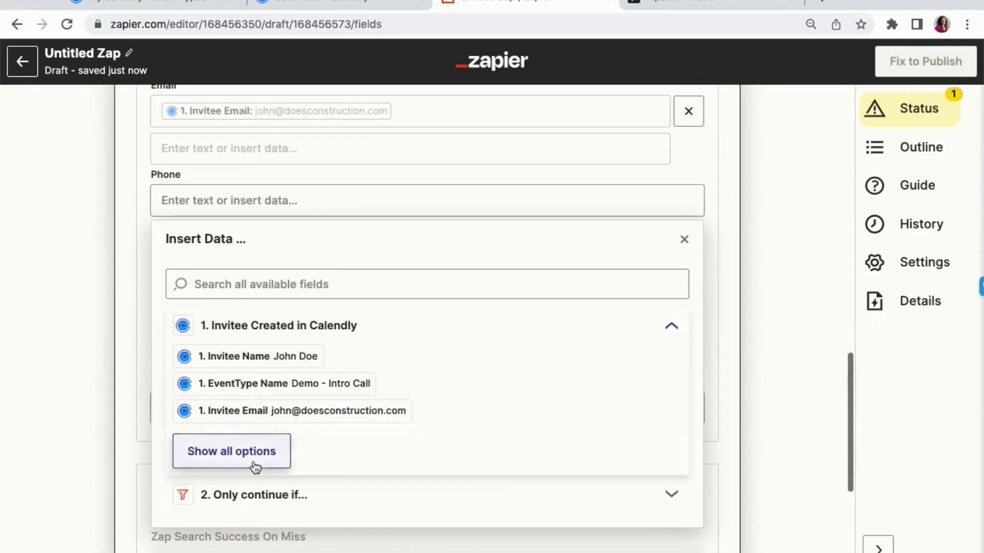
click(254, 466)
scroll(254, 391, down, 5)
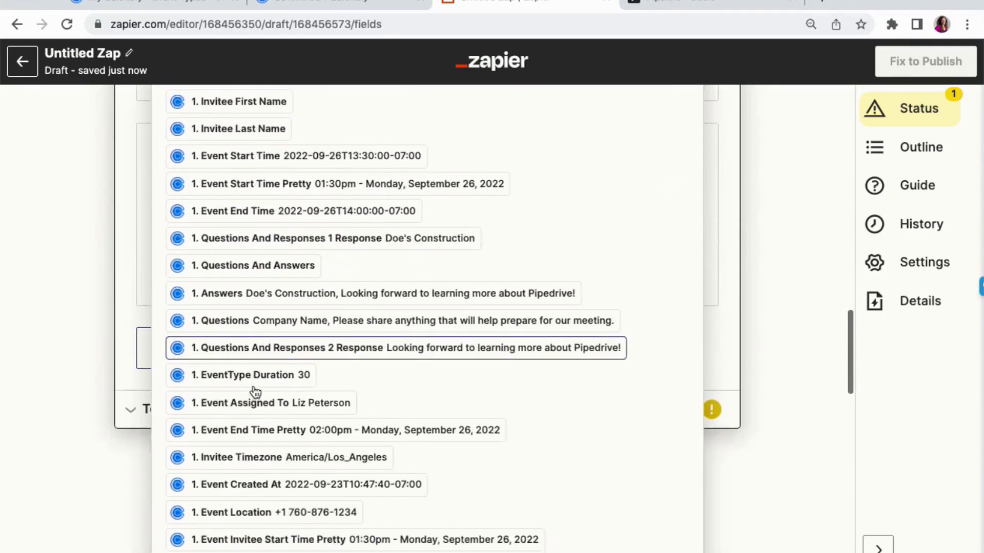
scroll(256, 392, down, 6)
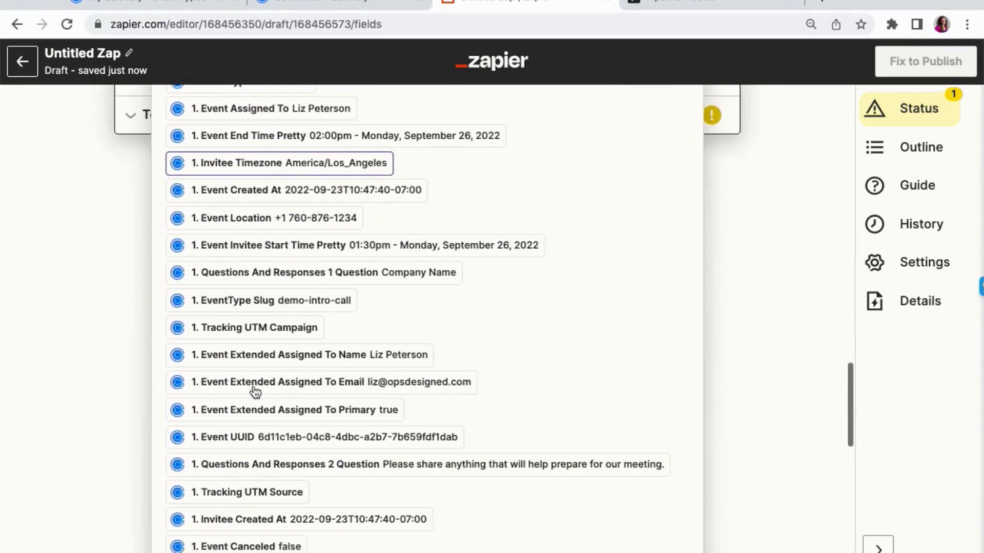
scroll(255, 392, down, 8)
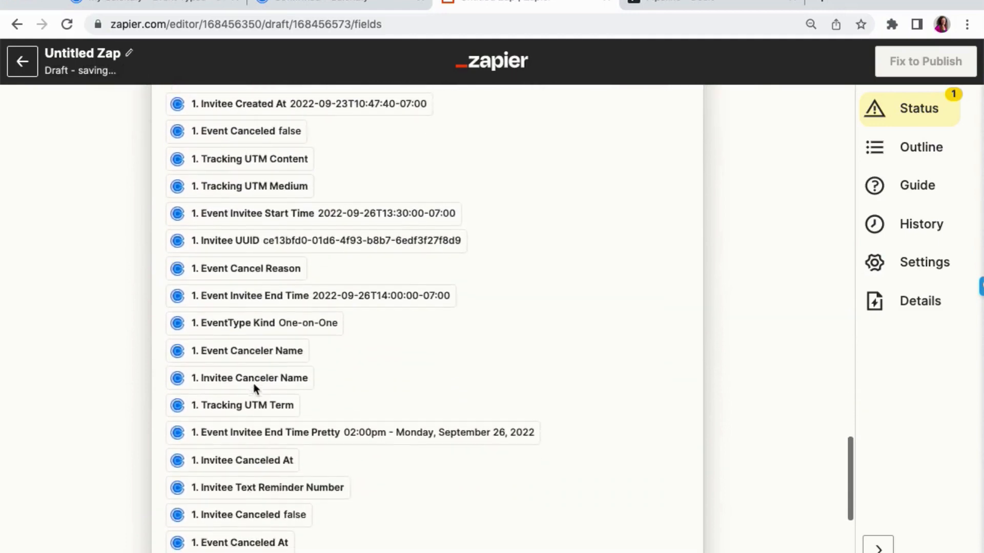
scroll(254, 389, down, 6)
scroll(256, 391, up, 15)
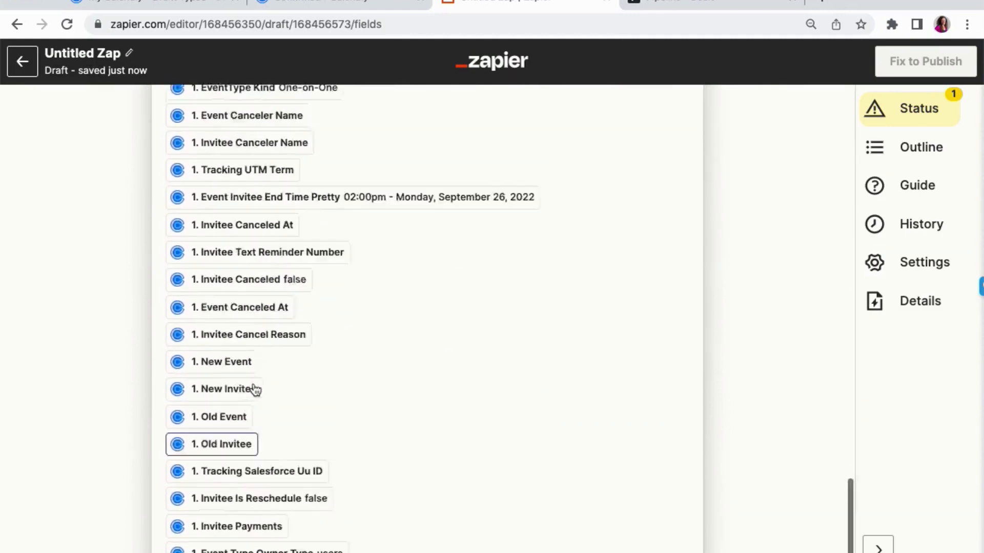
scroll(255, 391, up, 6)
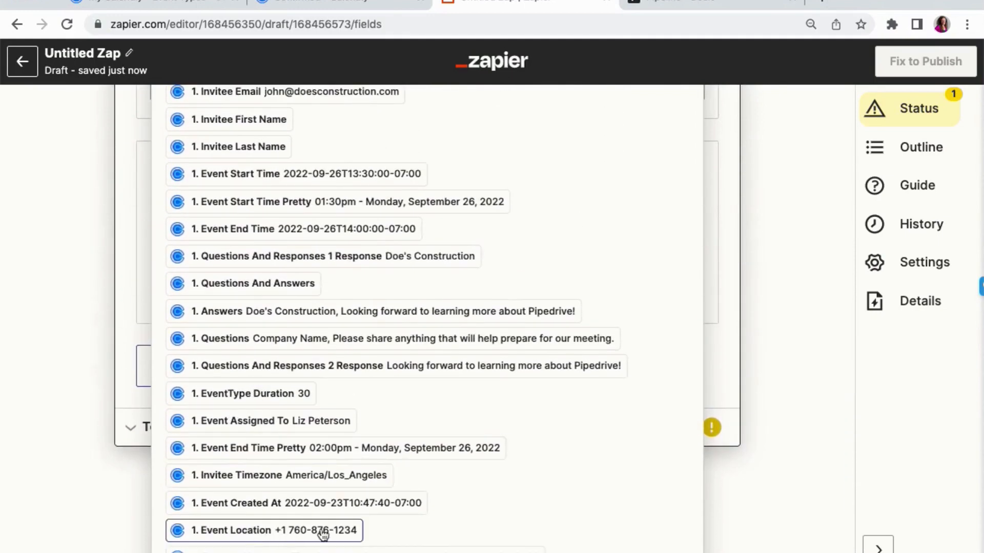
scroll(318, 389, up, 4)
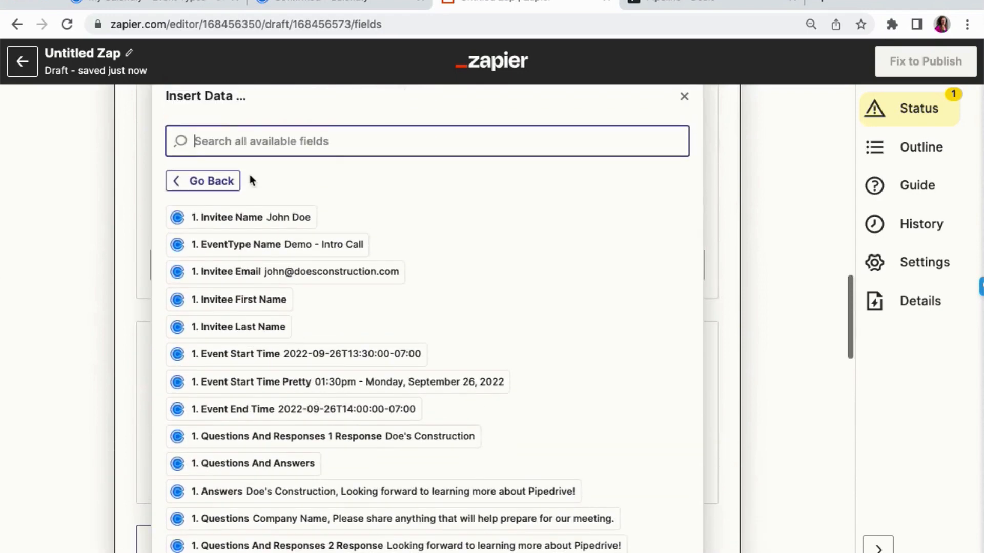
text(760)
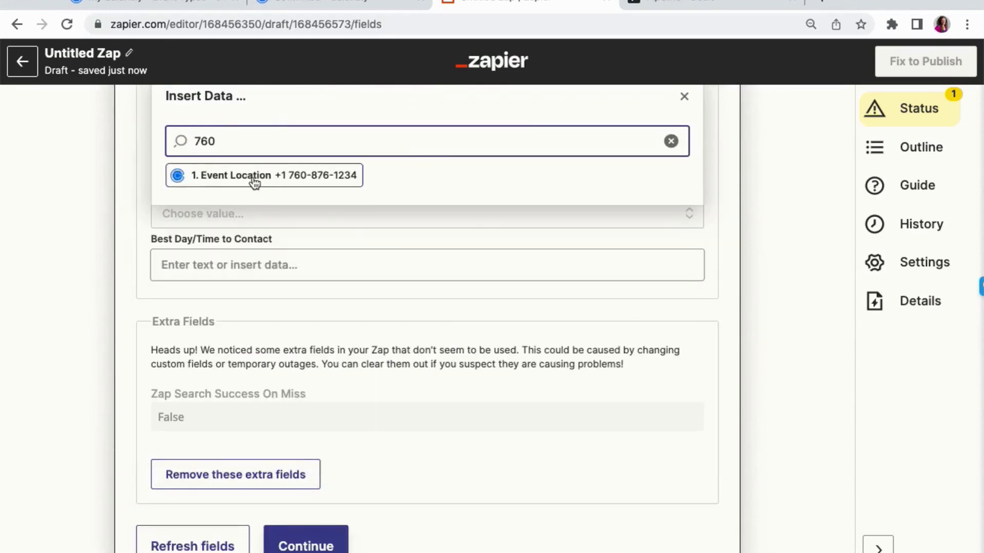
click(310, 177)
click(134, 223)
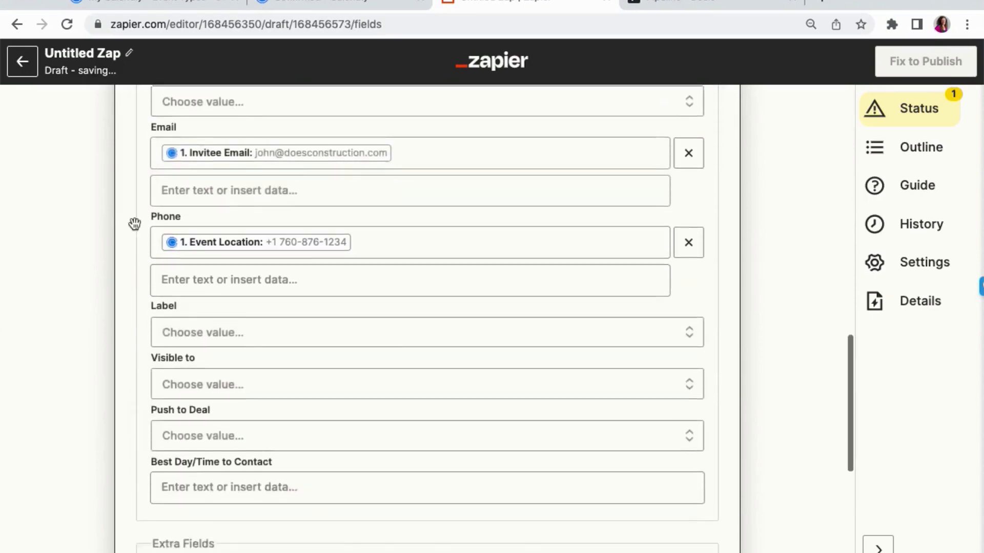
Continue past the action setup and test the Find Person action with the option to review its result
scroll(134, 223, down, 5)
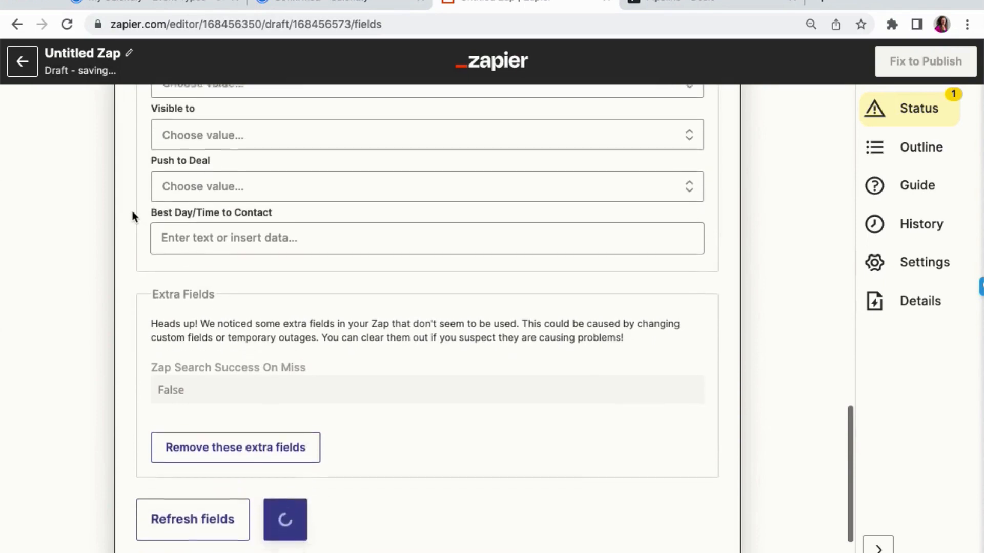
scroll(132, 215, down, 2)
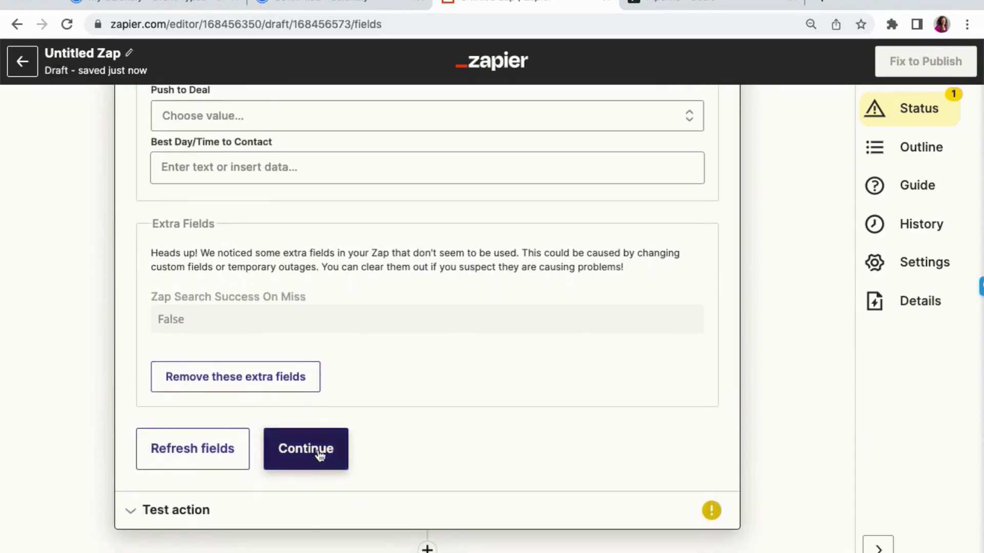
click(319, 455)
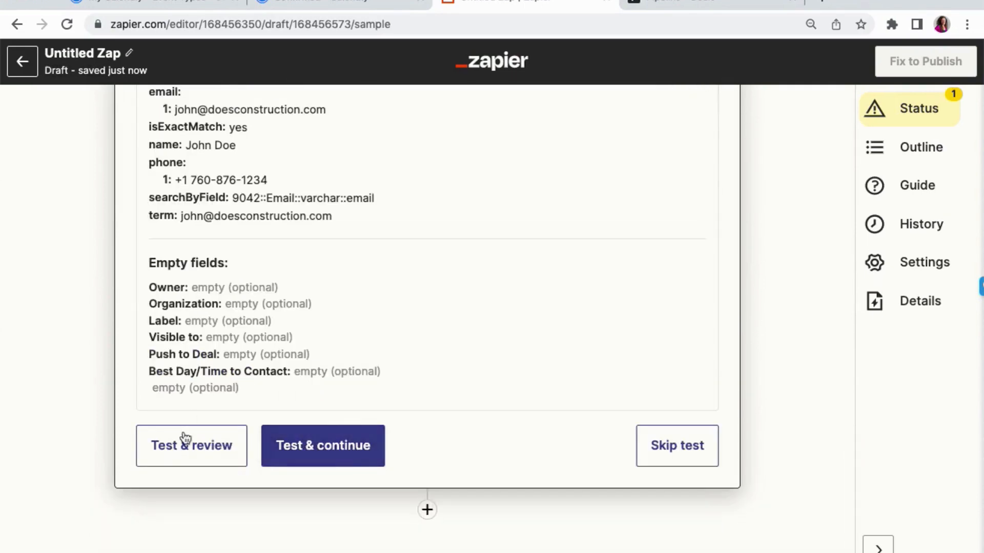
click(201, 454)
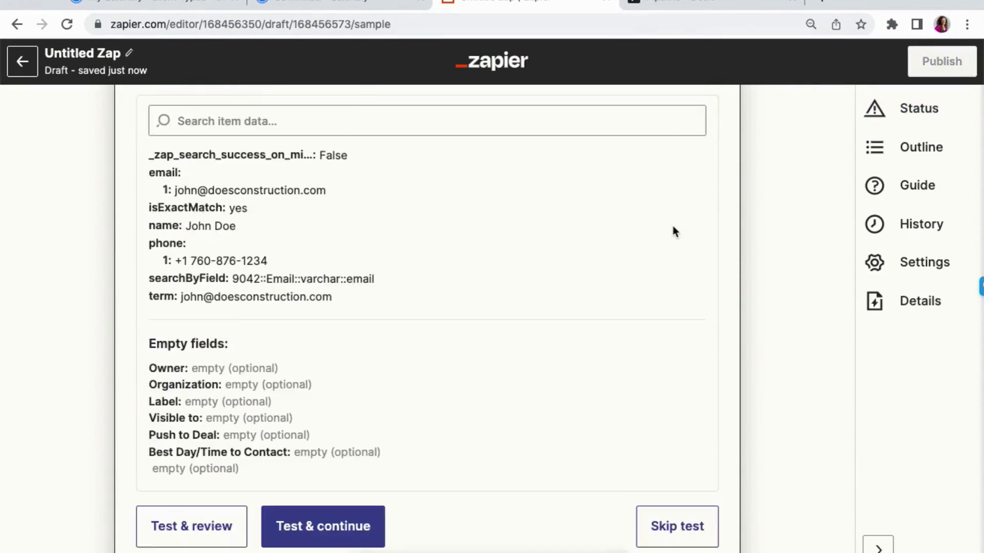
Switch to Pipedrive, look up the invitee's contact record by first name, and return to Zapier
click(673, 3)
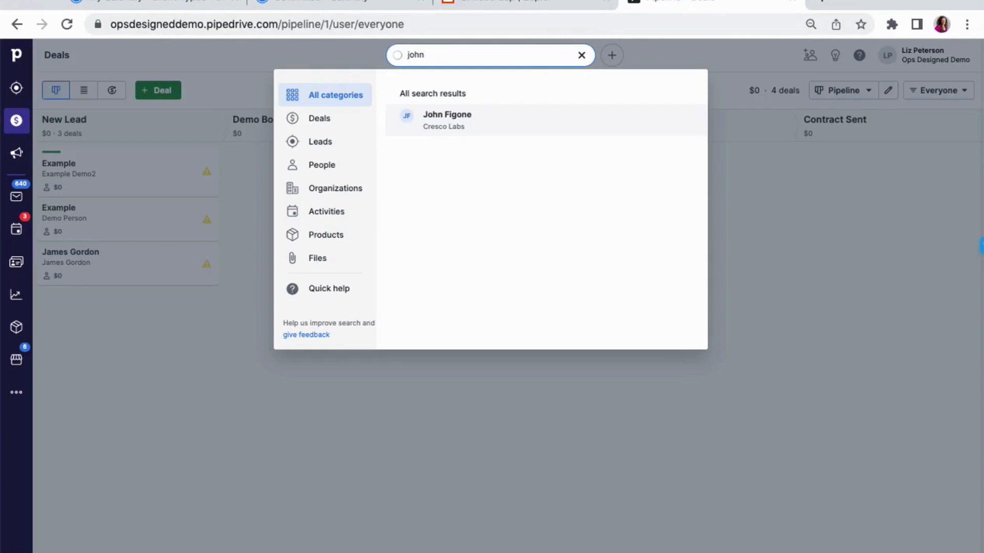
click(538, 125)
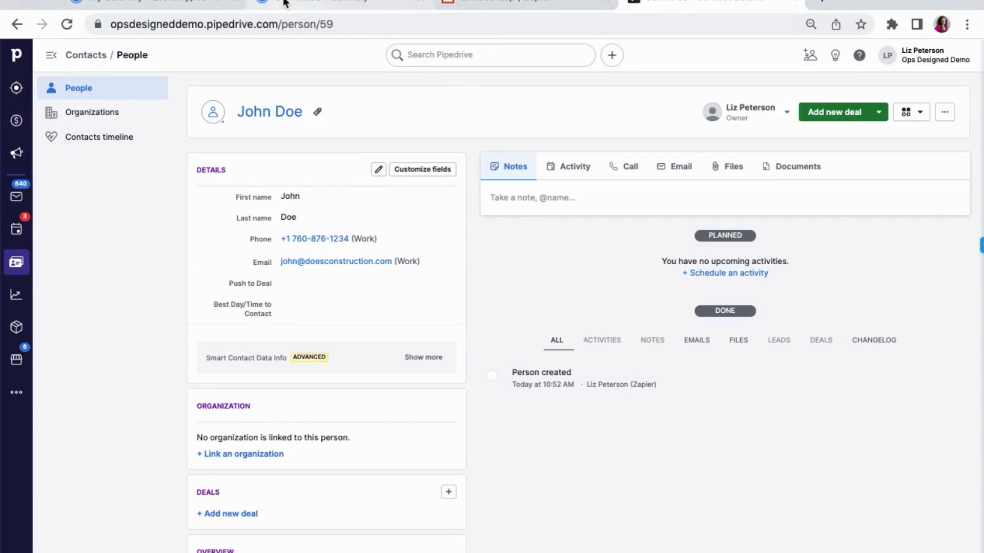
click(512, 2)
Close the Find Person in Pipedrive step and rename it as Find or Create Person
scroll(282, 410, down, 2)
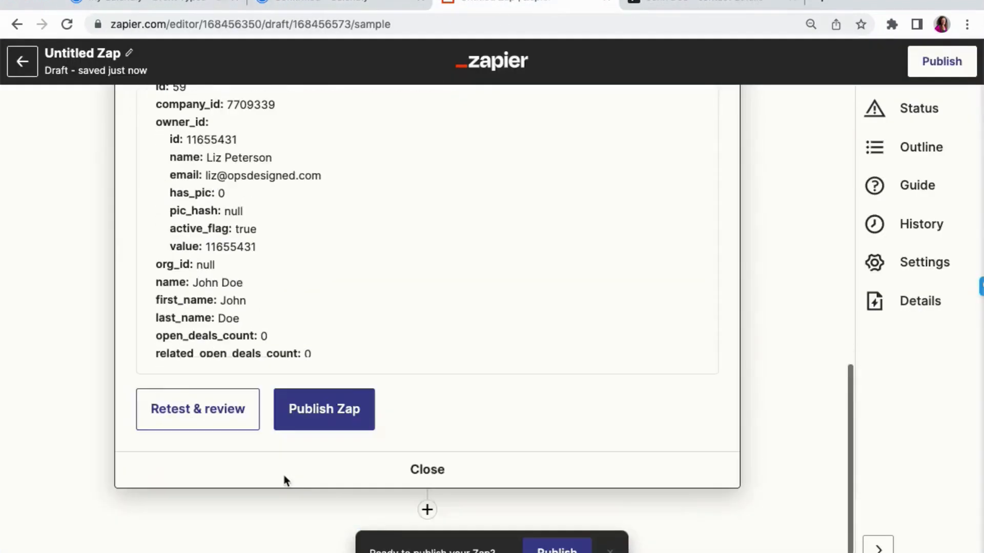
click(411, 467)
click(710, 359)
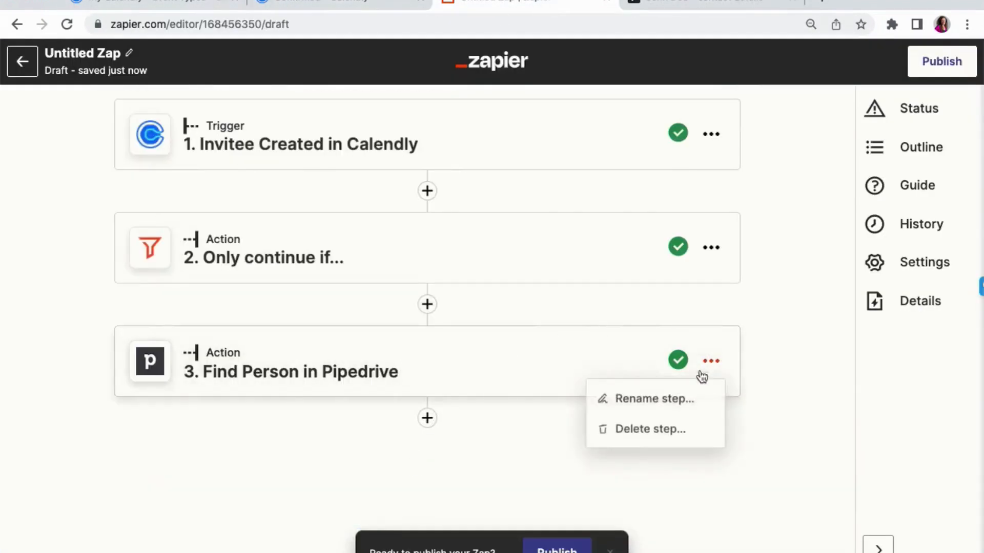
click(683, 401)
text(Find or C)
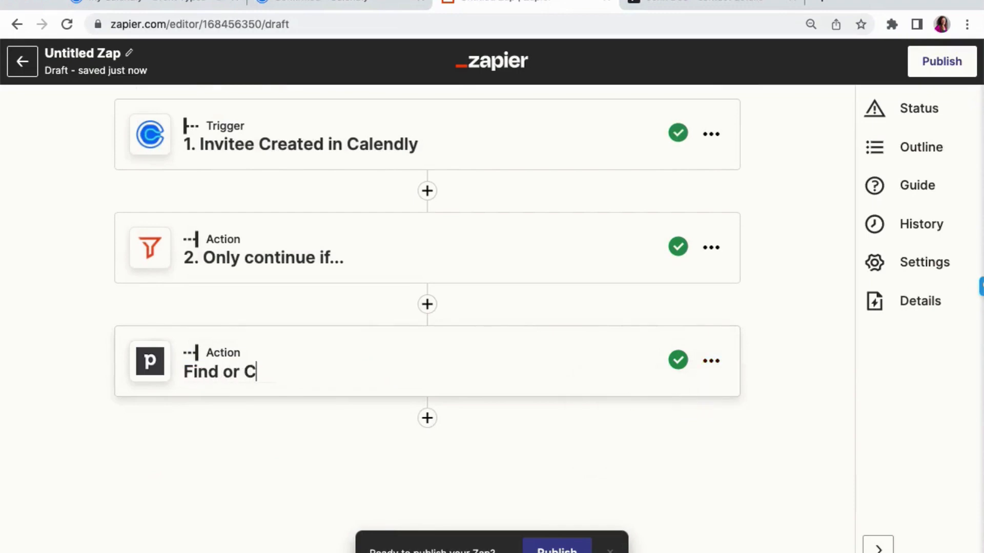
text(reate Perso)
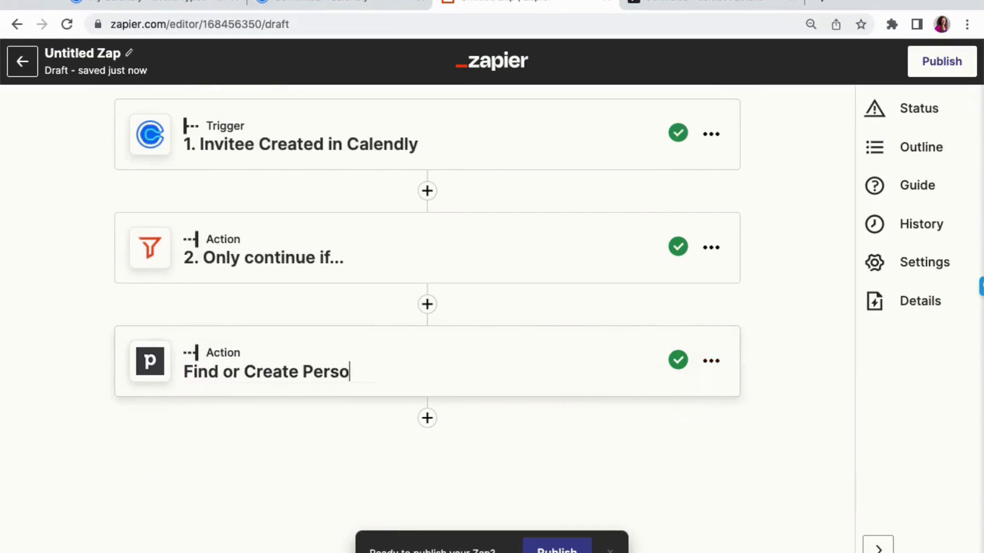
text(n)
key(Return)
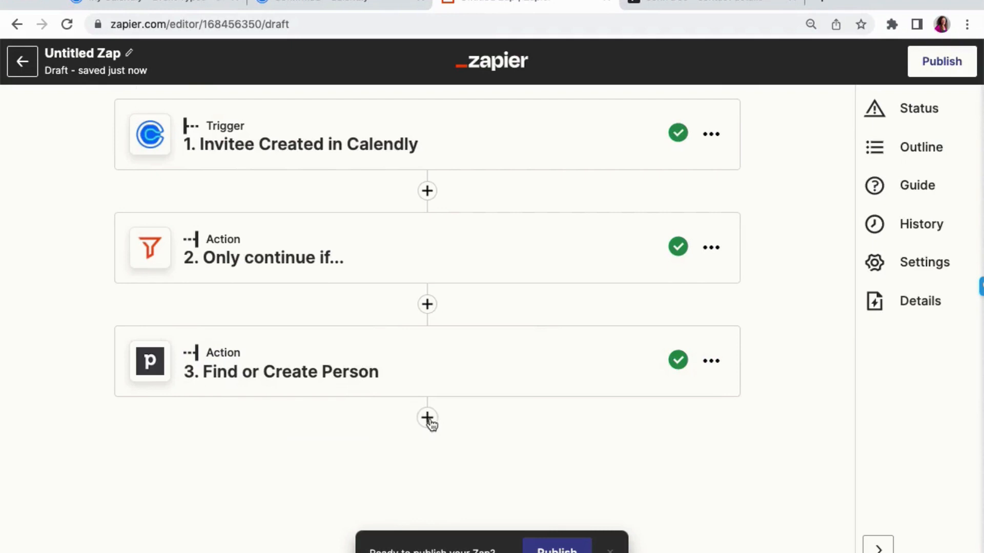
Add a fourth action after Find or Create Person and choose Pipedrive as its app
click(428, 418)
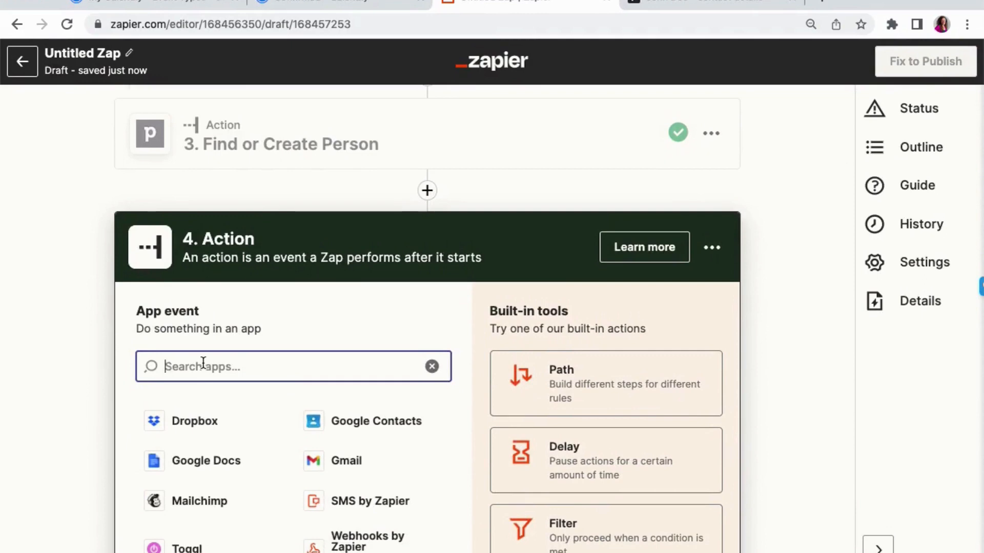
click(237, 428)
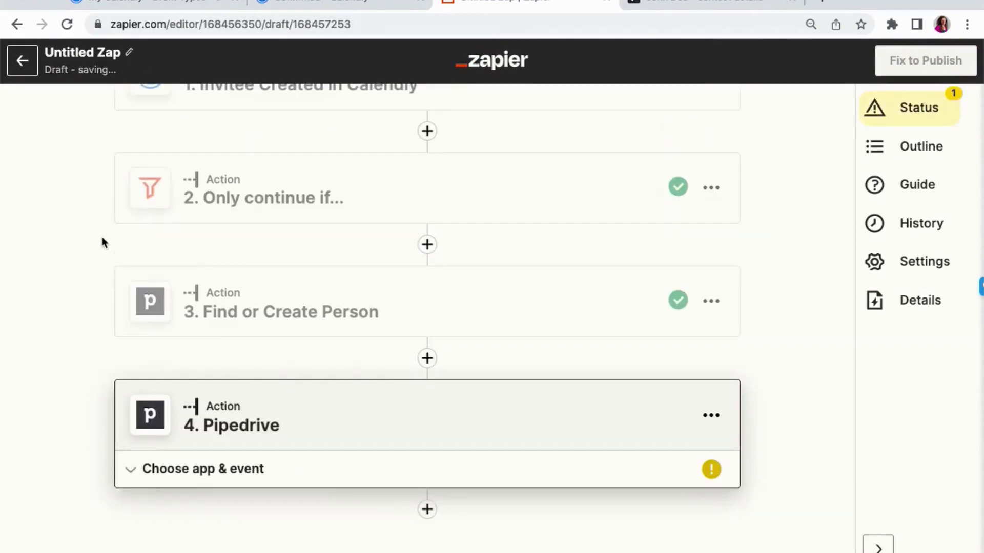
Search the fourth action's events for deal, set the event to Create Deal, and continue to account selection
click(201, 426)
text(deal)
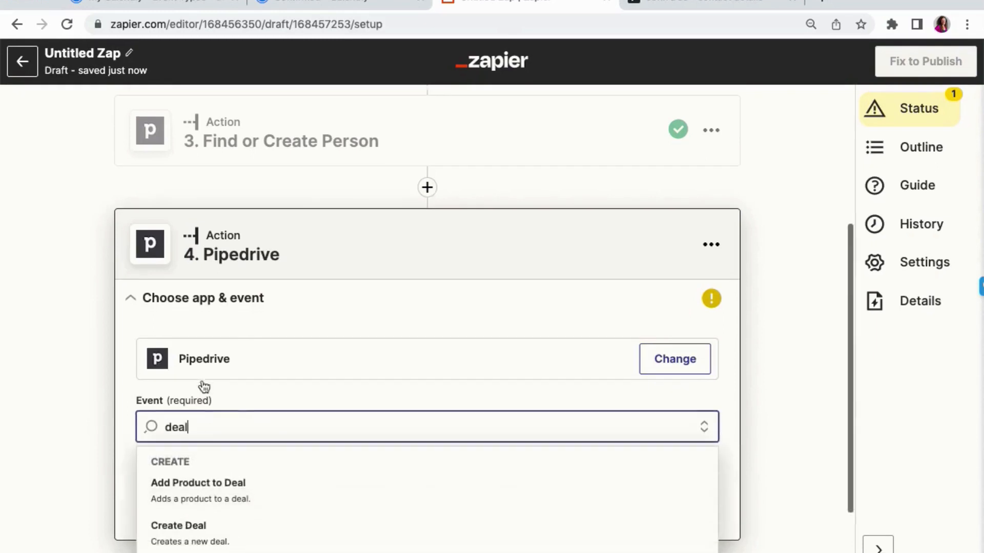
scroll(204, 410, down, 3)
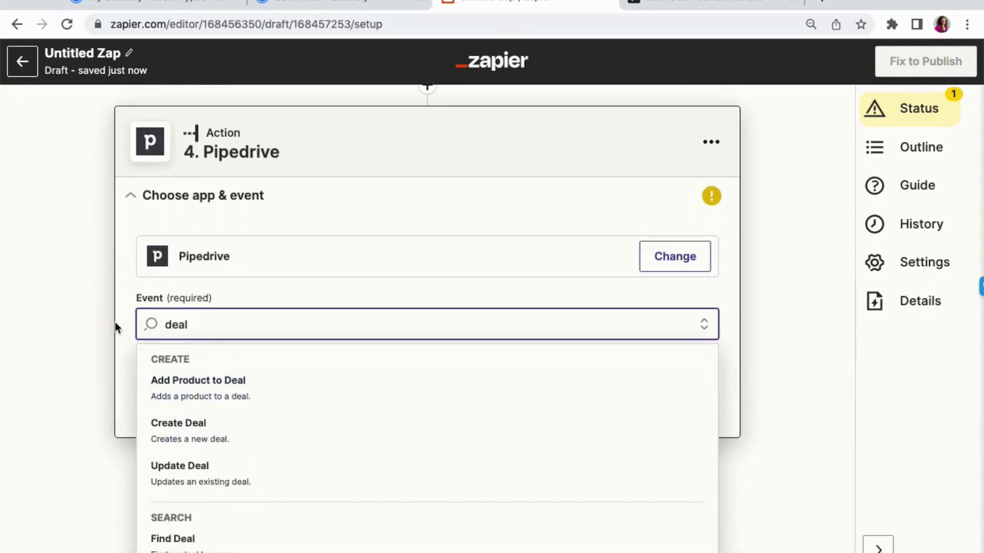
click(239, 431)
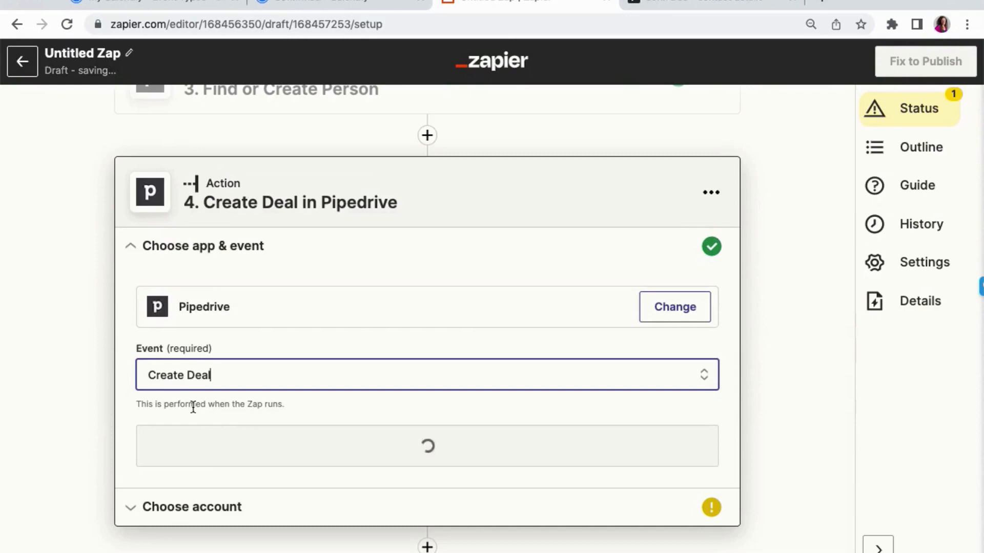
click(226, 454)
Assign the connected Pipedrive account marked #2 to the Create Deal action and continue to its setup
click(202, 365)
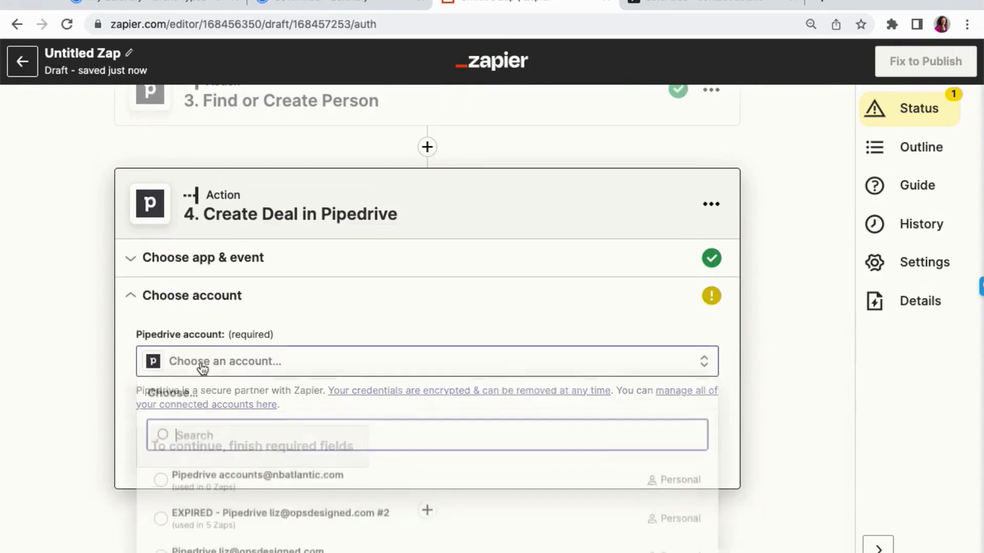
click(248, 519)
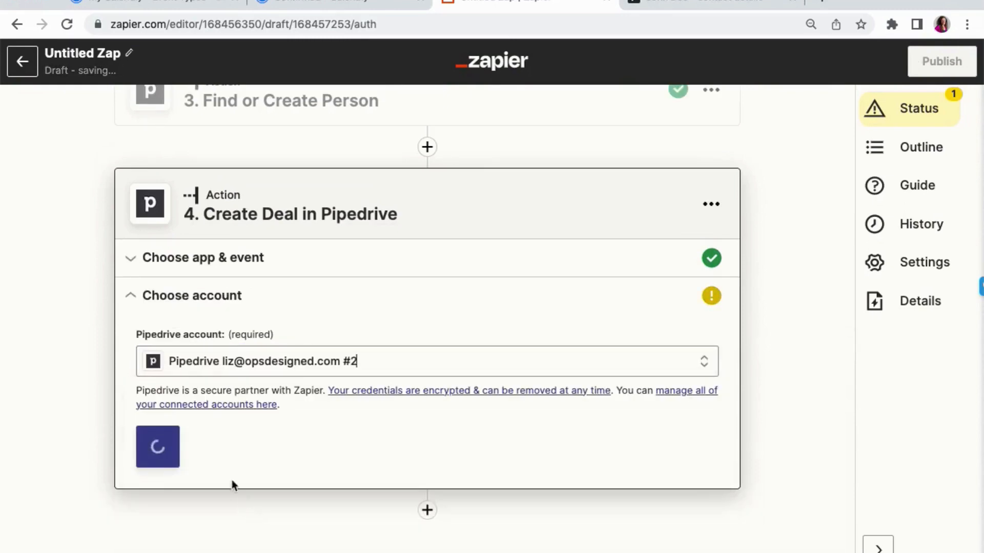
click(184, 456)
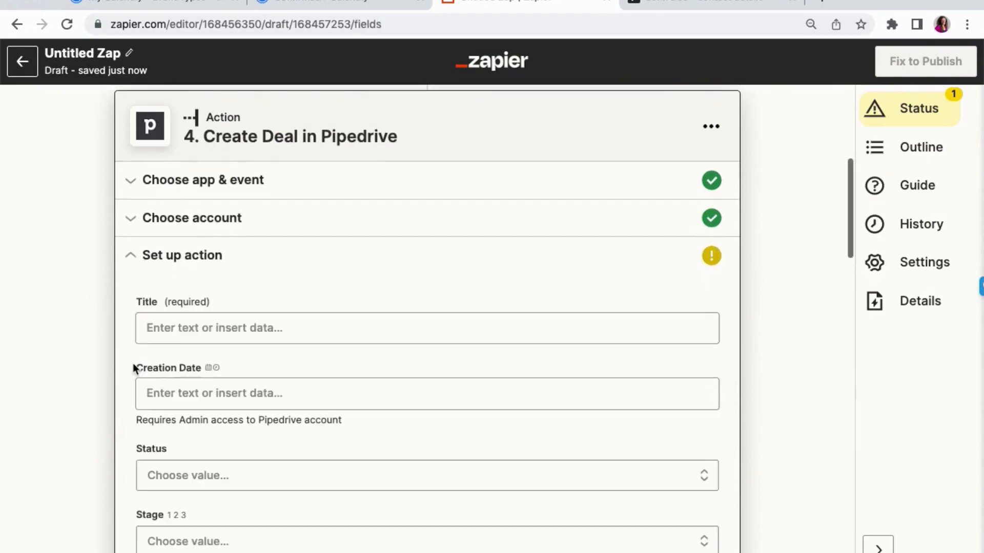
Insert the Calendly Invitee Name field into the deal title, followed by a | separator
click(185, 332)
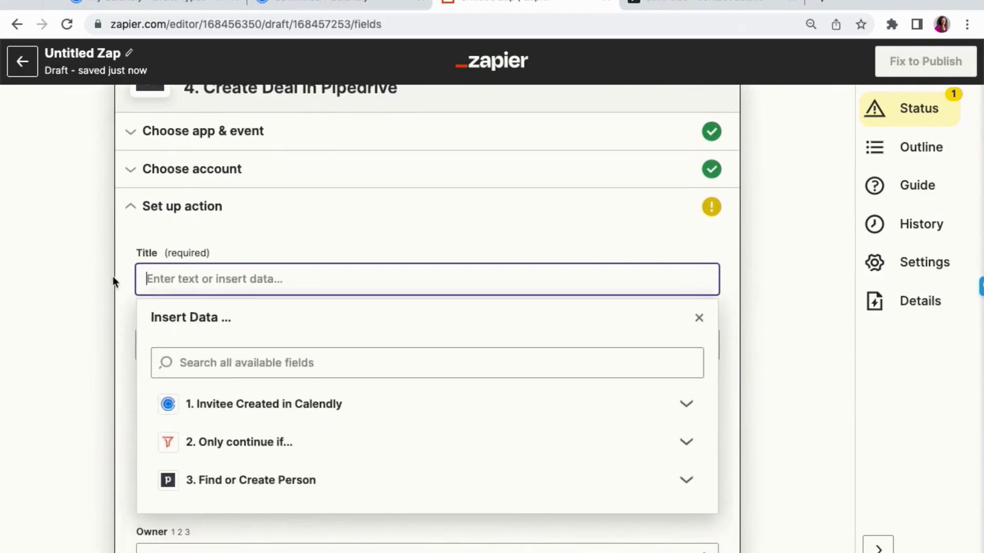
click(224, 365)
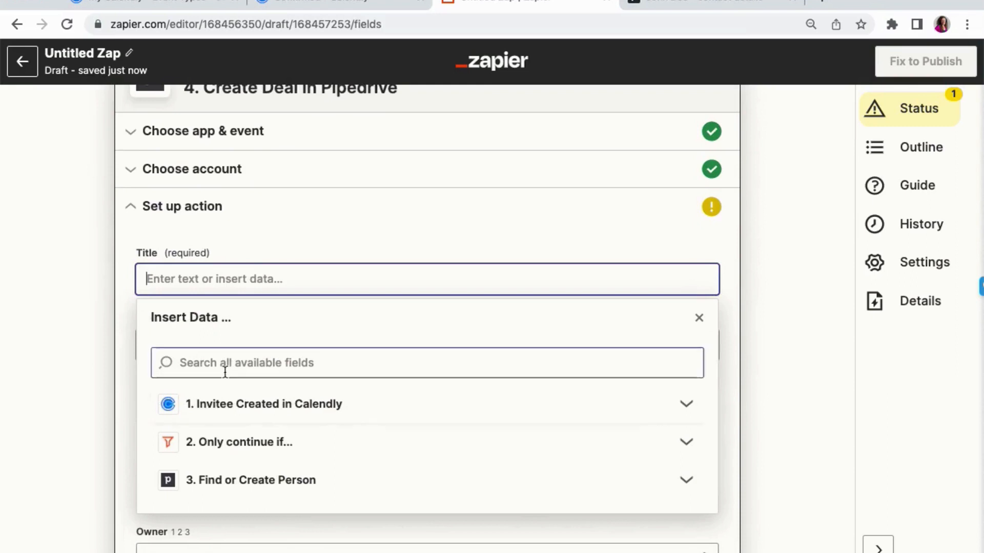
text(name)
click(259, 398)
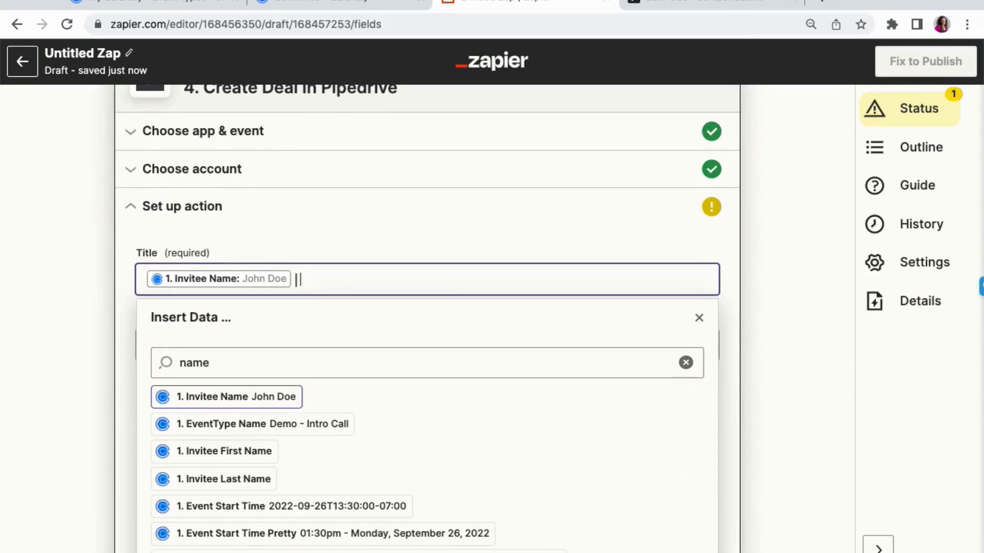
Search the insertable title fields for the company name question and the invitee's answer to it
double_click(200, 364)
text(compa)
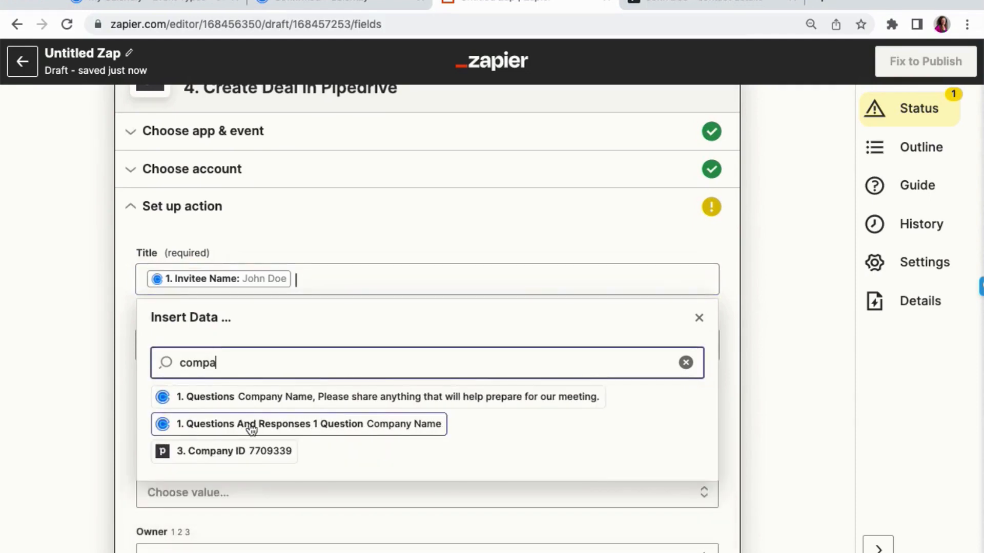
key(BackSpace)
key(BackSpace)
key(BackSpace)
key(BackSpace)
key(BackSpace)
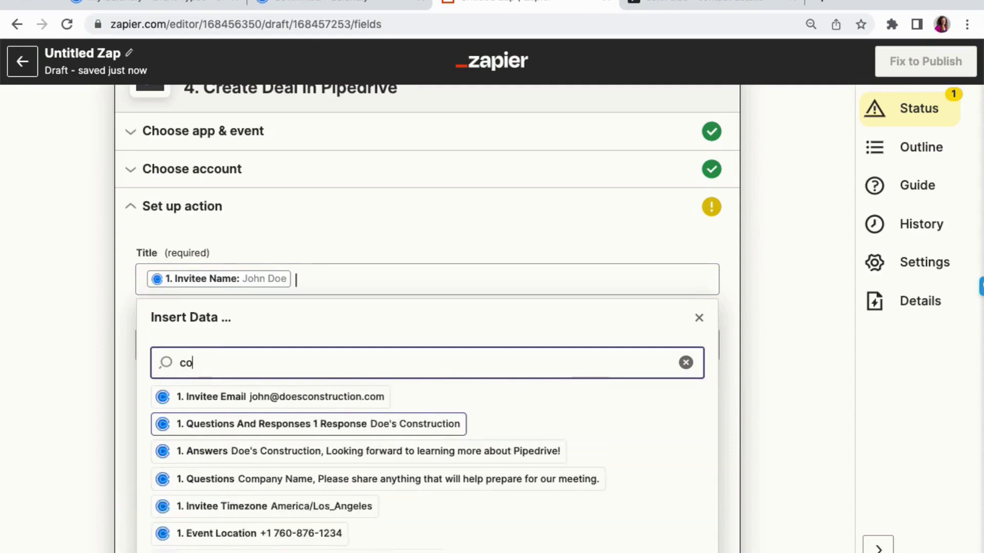
text(jo)
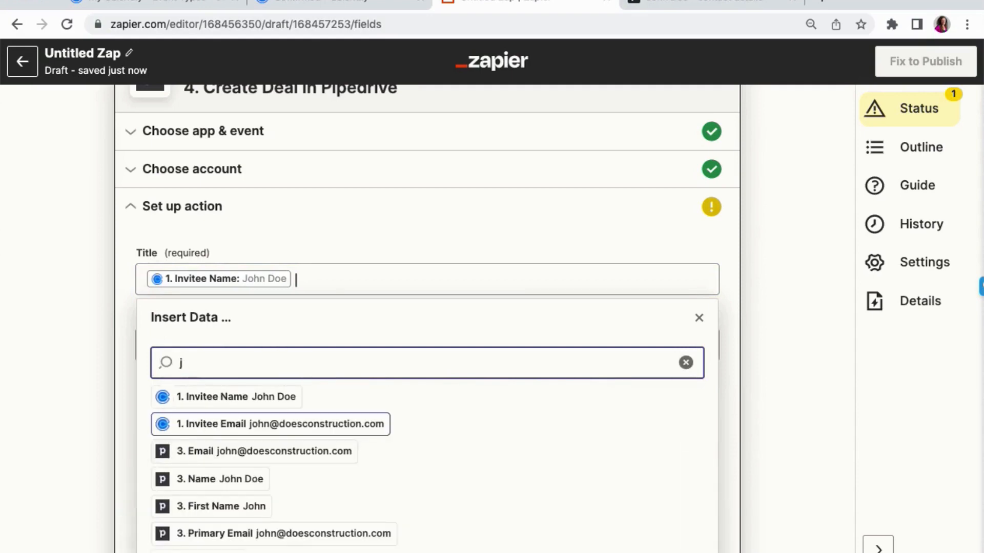
key(BackSpace)
text(doe's)
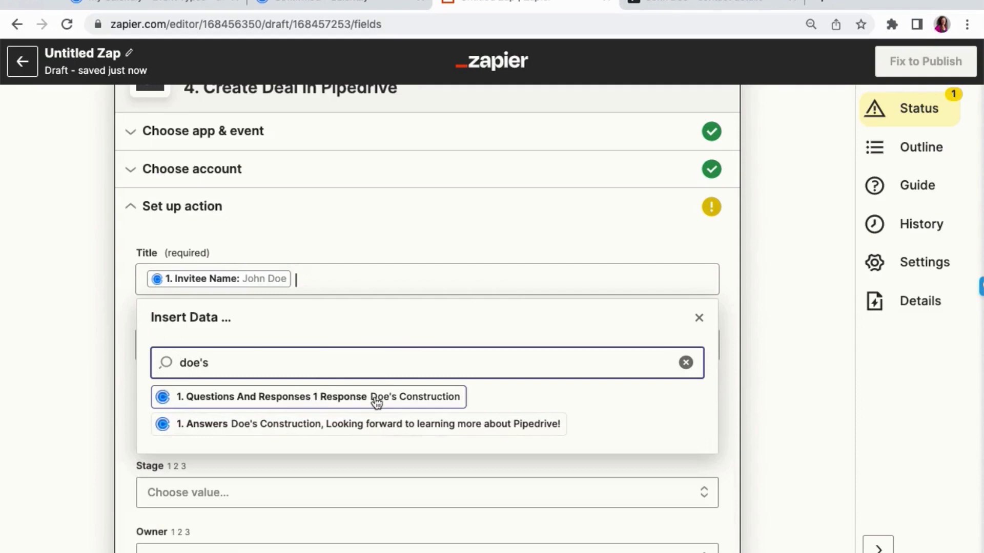
text(cin)
key(BackSpace)
key(BackSpace)
text(ompn)
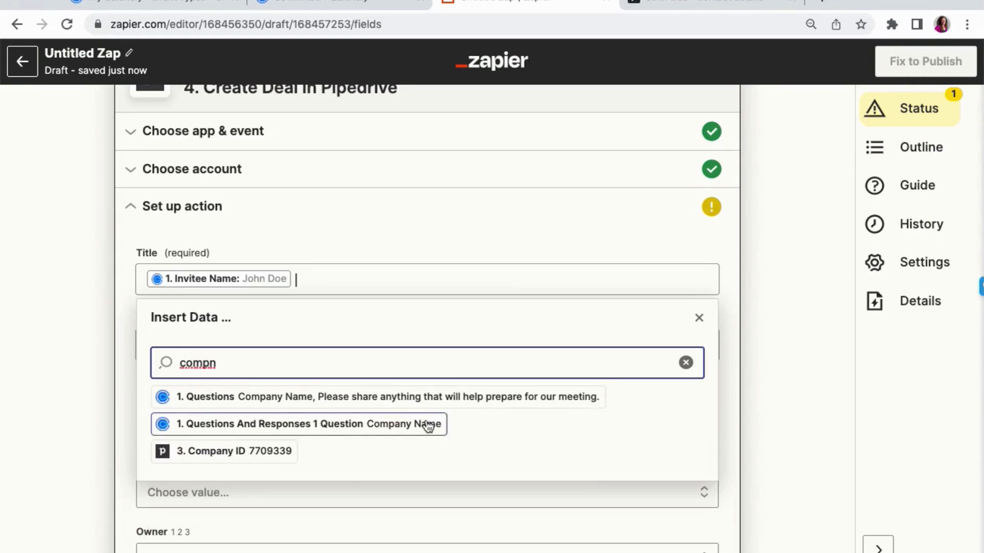
key(BackSpace)
key(BackSpace)
key(BackSpace)
key(BackSpace)
key(BackSpace)
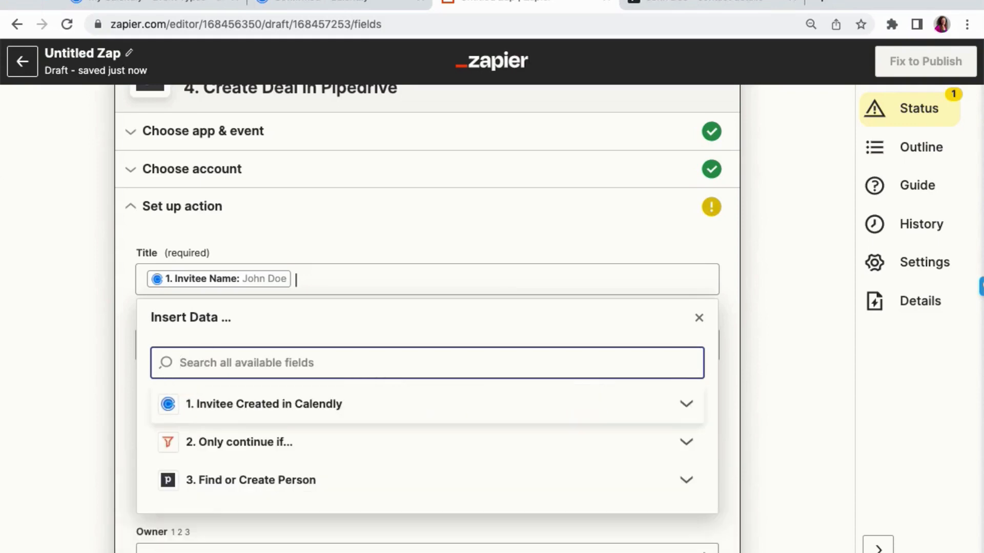
Add the Questions And Responses 1 Response field after the separator in the deal title
text(respon)
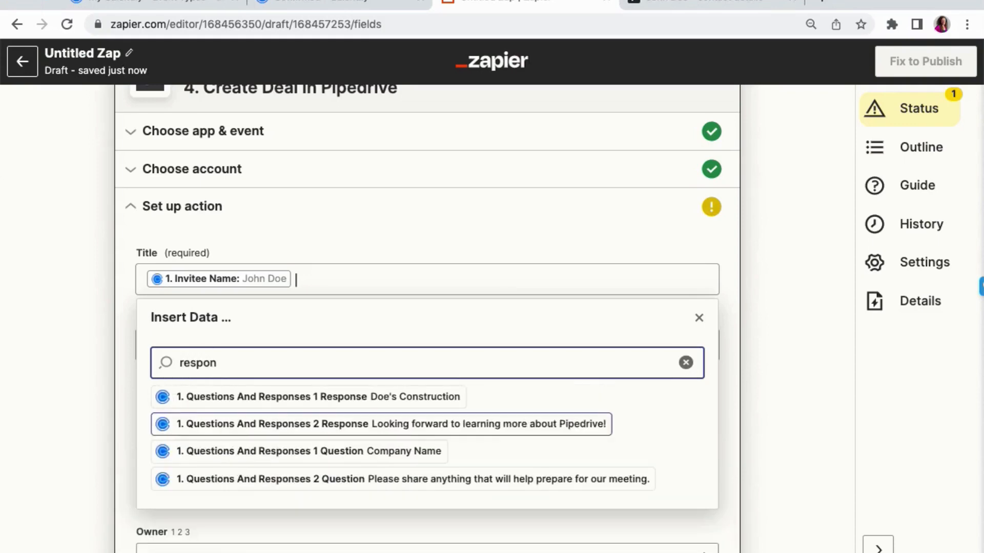
click(405, 403)
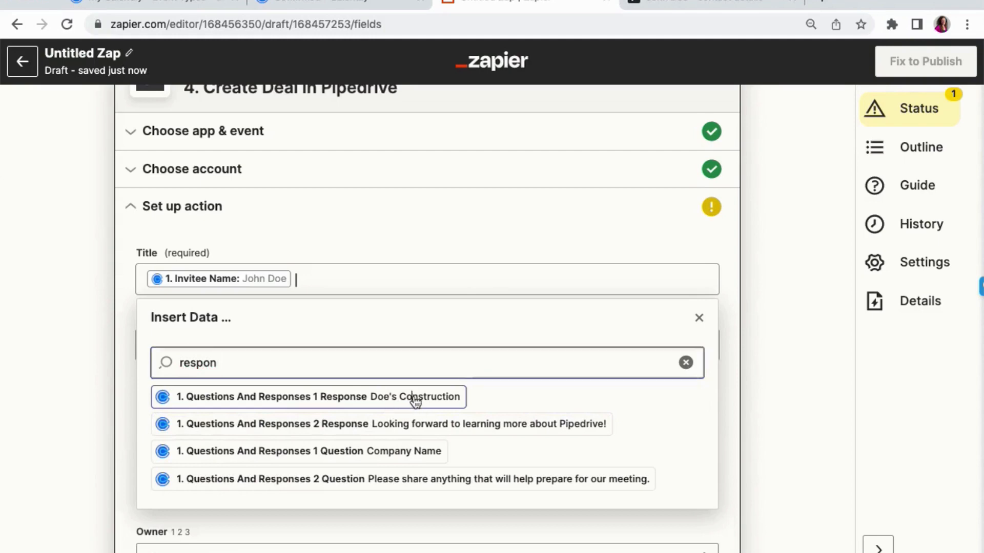
click(110, 277)
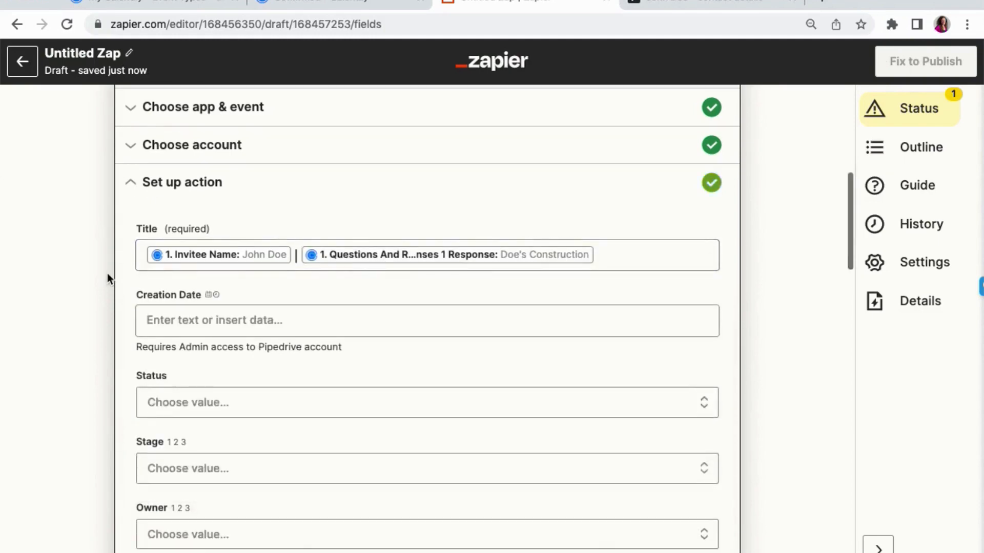
Switch to Pipedrive, check the stages on the Deals pipeline board, and return to Zapier
scroll(108, 277, down, 4)
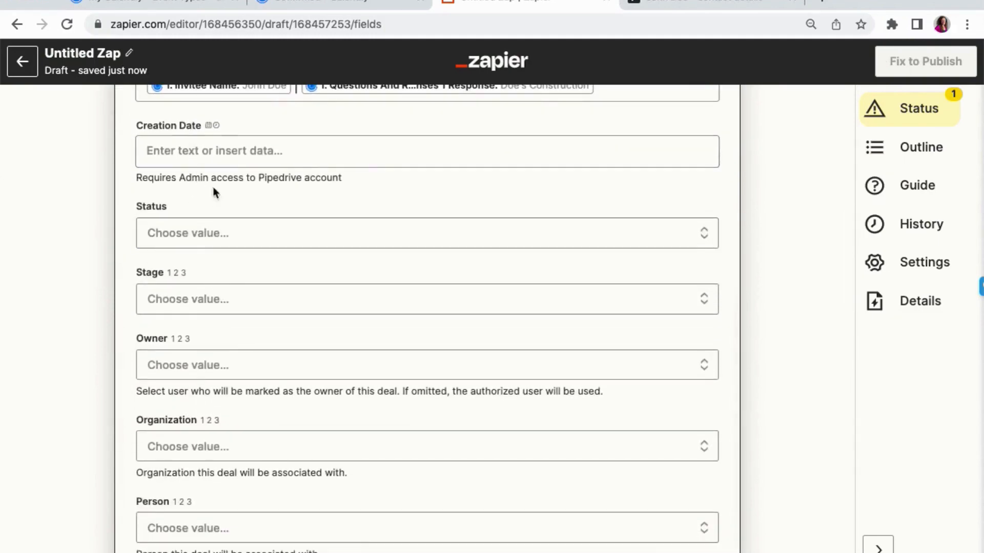
scroll(202, 237, down, 1)
scroll(203, 238, down, 1)
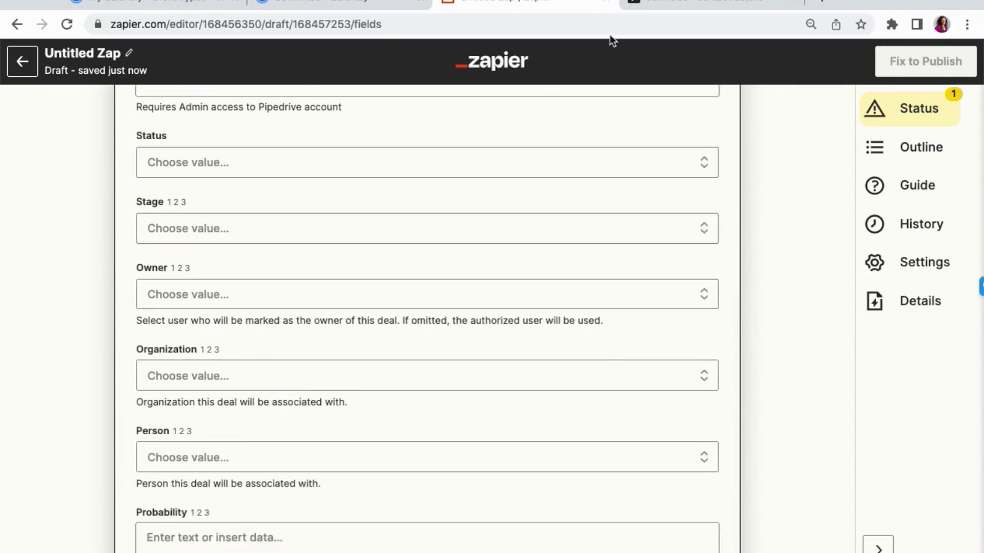
click(658, 12)
click(16, 121)
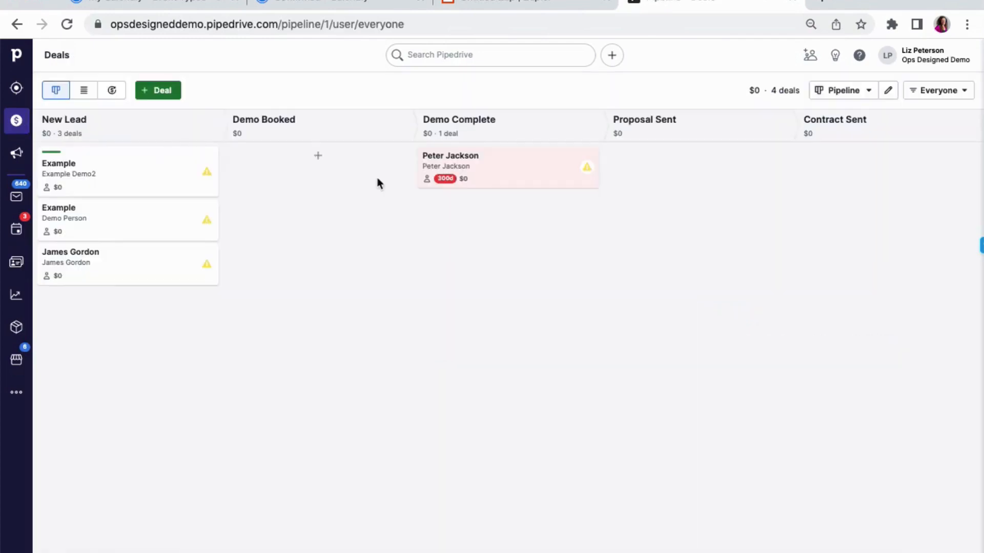
click(511, 7)
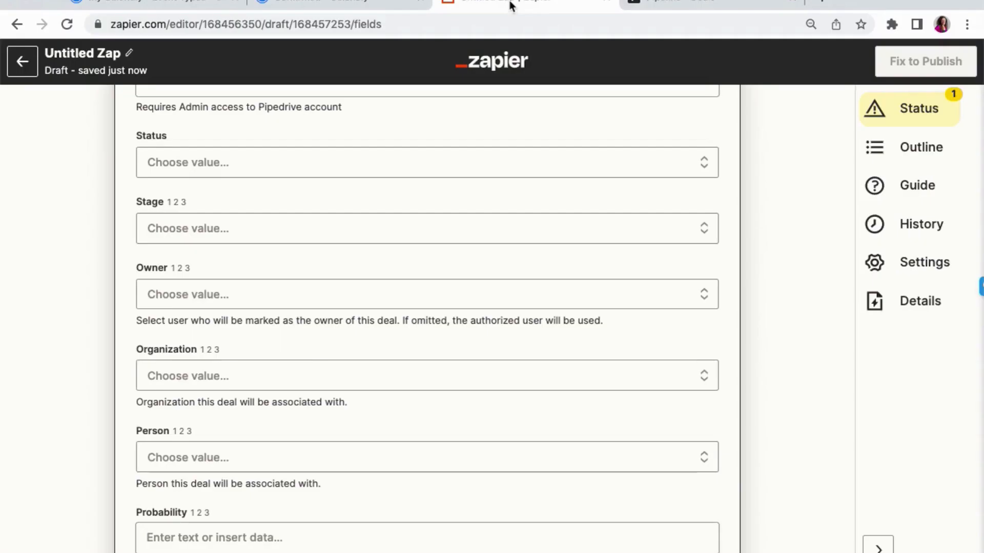
Set the deal's stage to New Lead (Pipeline)
click(173, 219)
scroll(152, 249, down, 1)
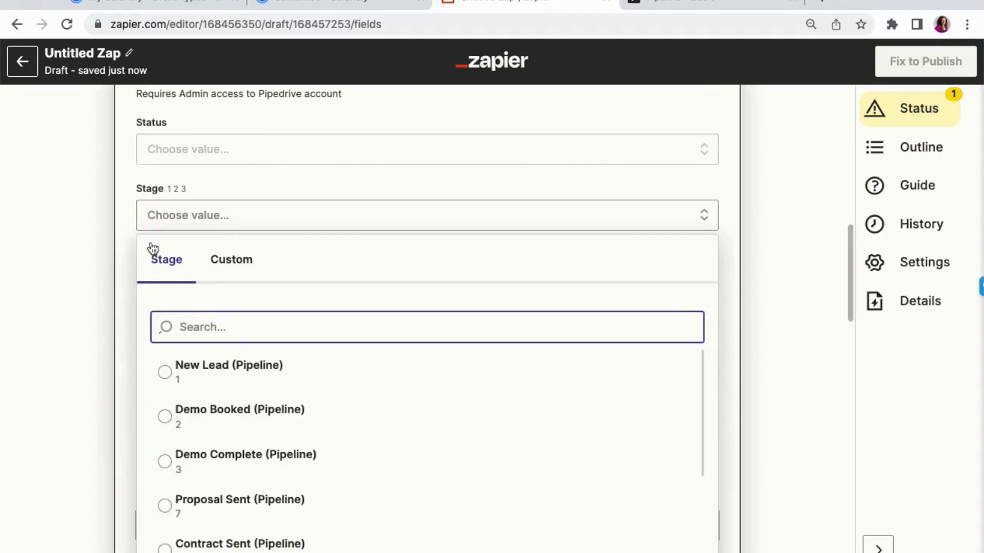
scroll(149, 246, down, 1)
click(222, 341)
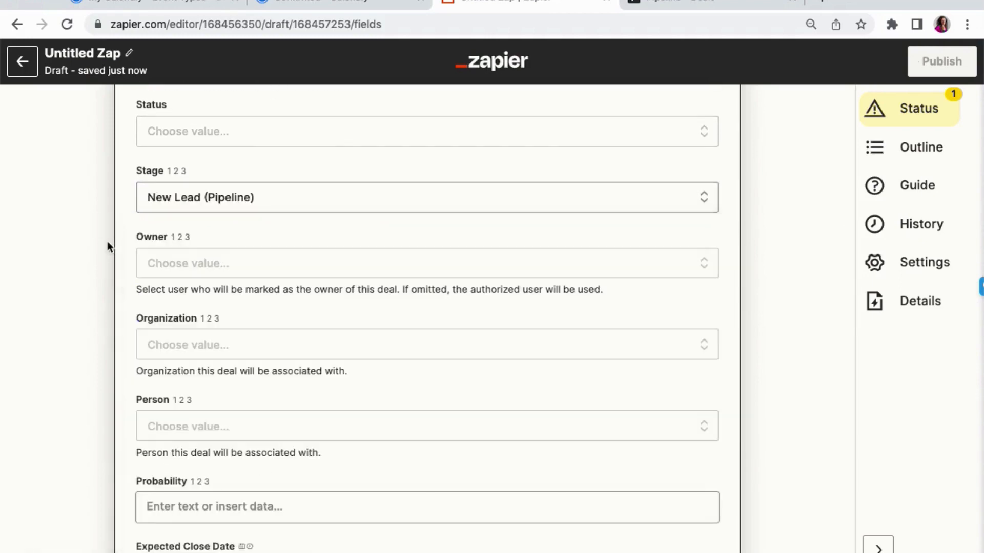
Review the remaining optional deal fields, from Owner through the custom time and SOW fields
scroll(108, 246, down, 1)
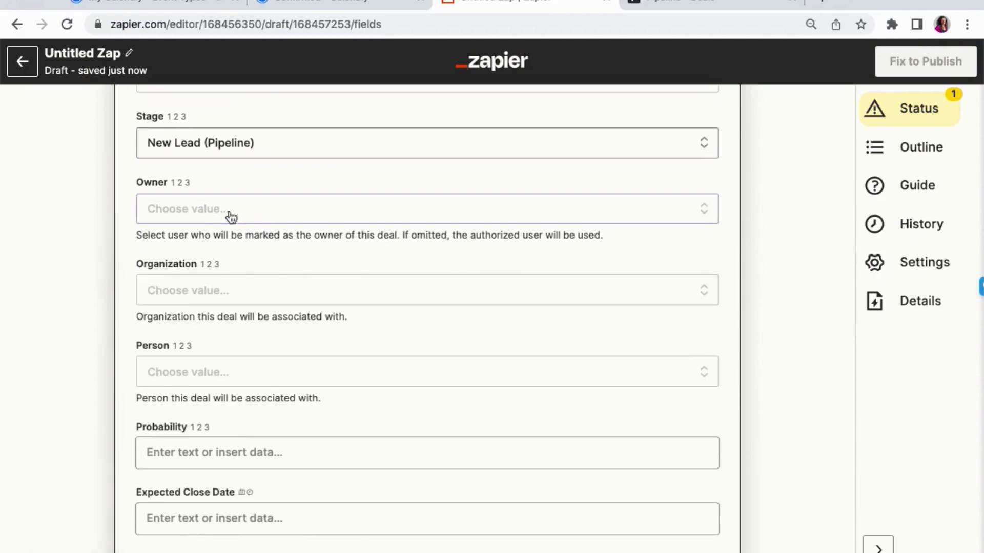
scroll(136, 218, down, 2)
scroll(123, 259, down, 2)
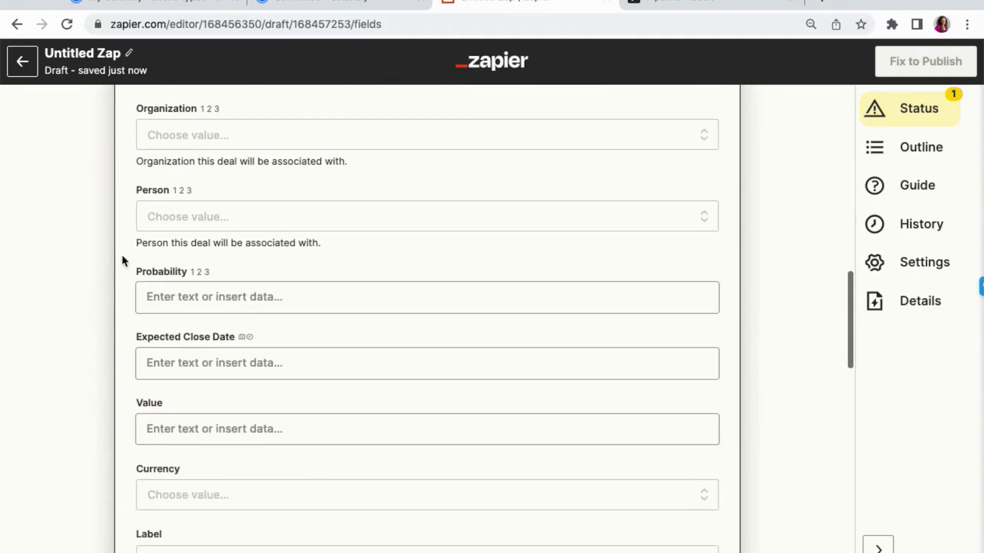
scroll(123, 259, down, 2)
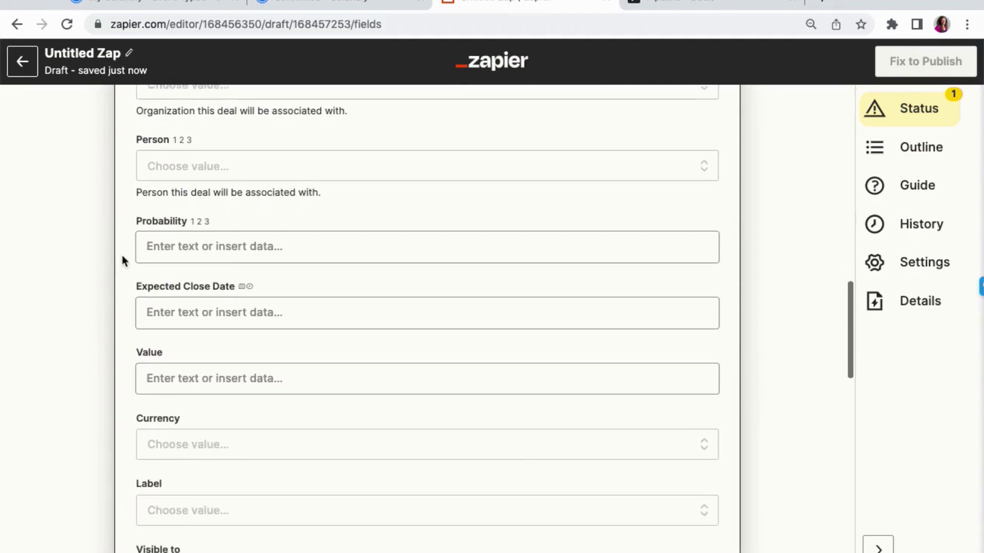
scroll(123, 259, down, 5)
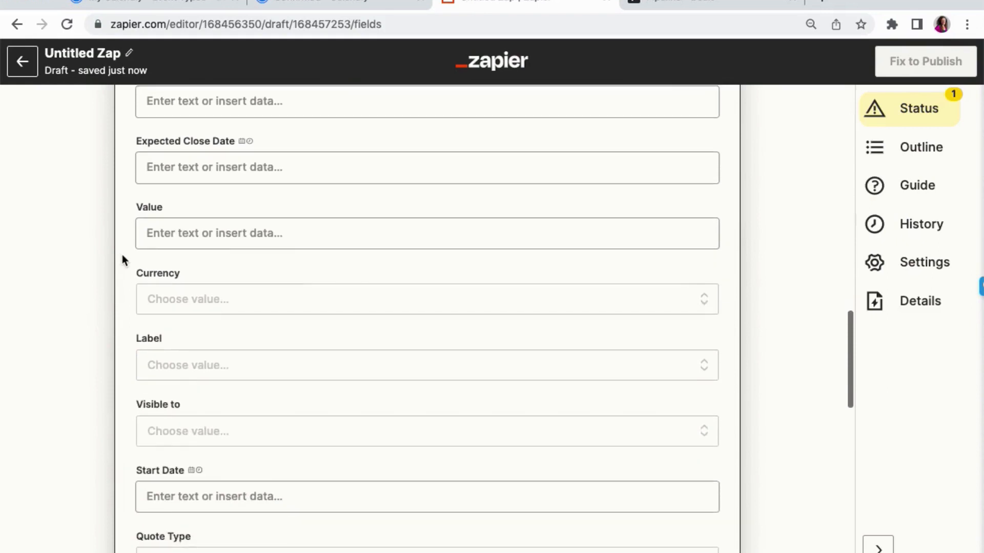
scroll(122, 260, down, 2)
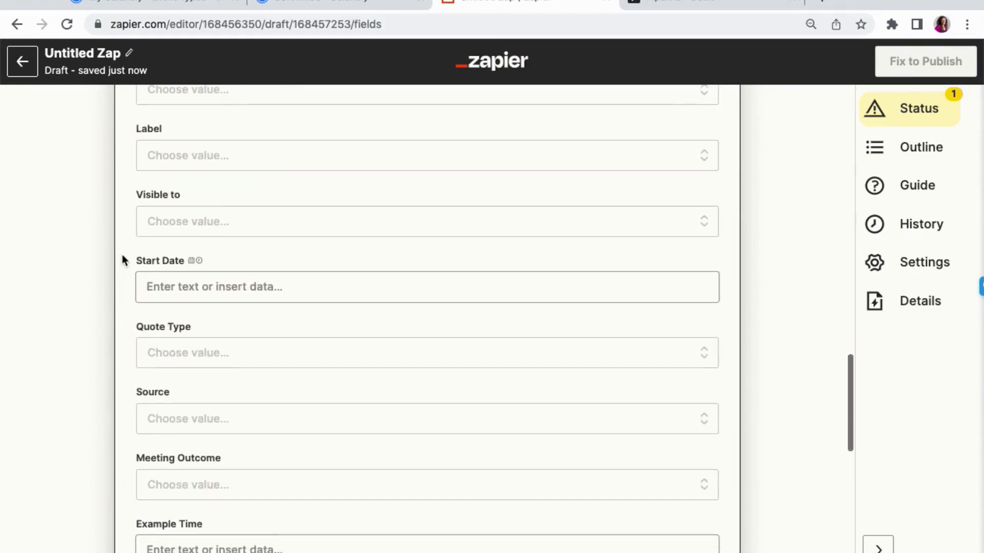
scroll(122, 257, down, 6)
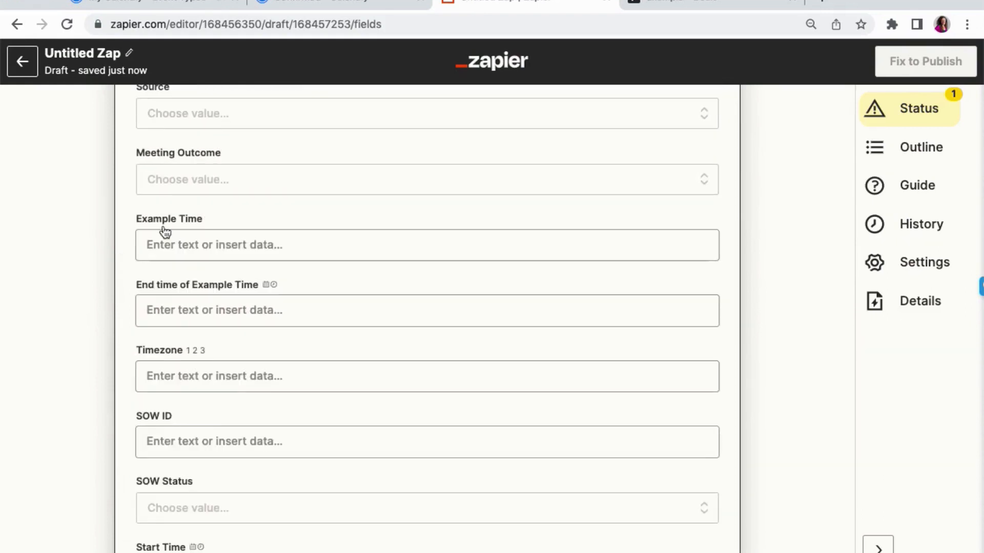
Find the Intro Call Date field by searching the page for intro, and fill it with Calendly's Event Start Time Pretty
key(ctrl+f)
text(intro)
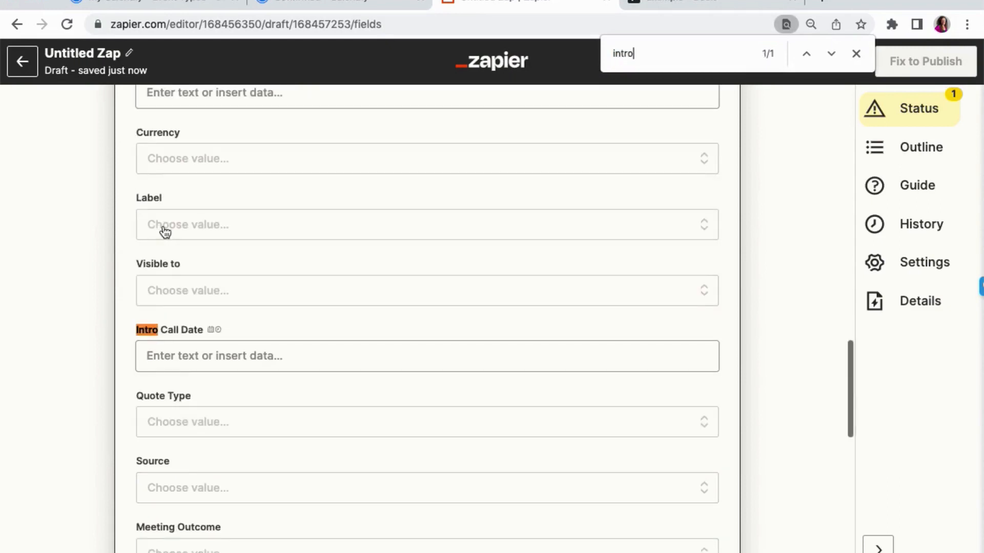
click(154, 355)
text(date)
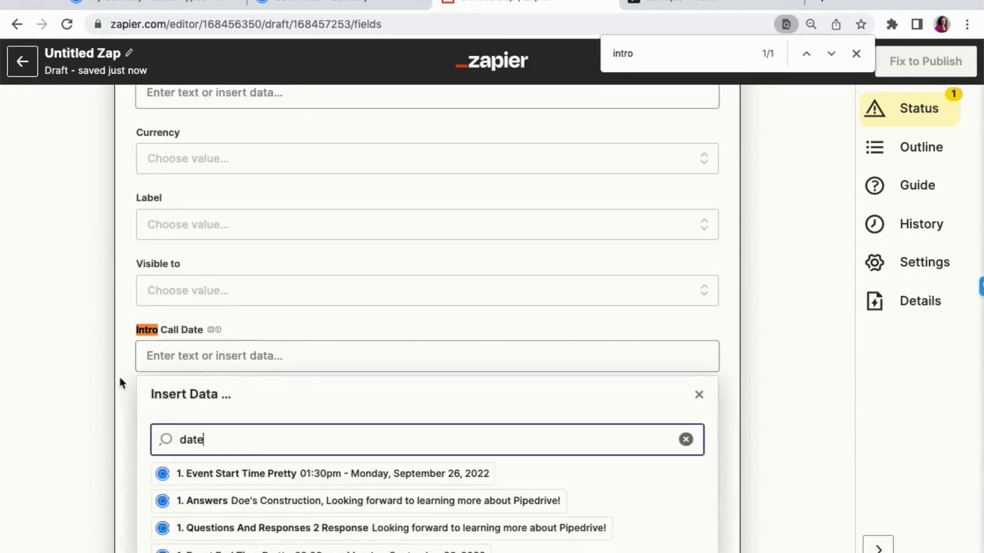
scroll(119, 383, down, 2)
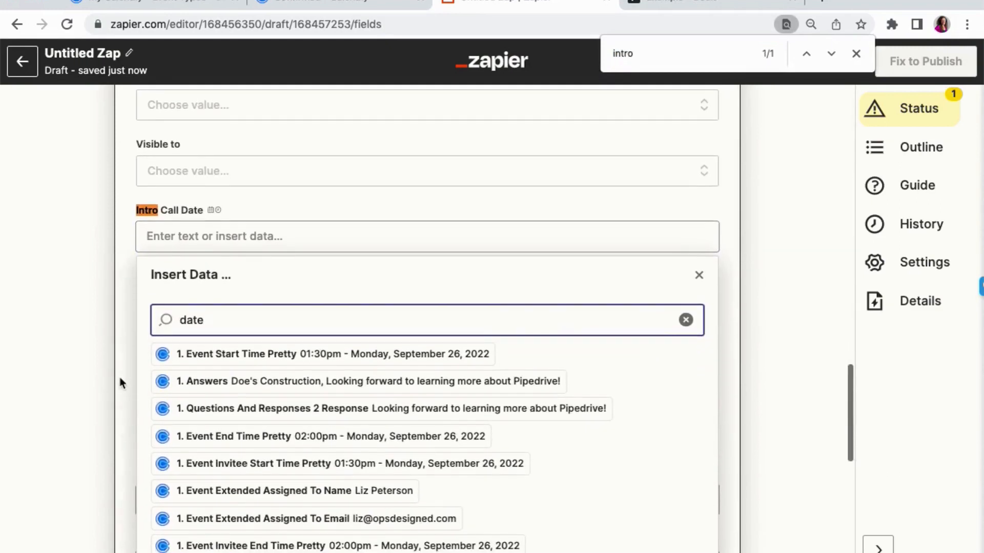
scroll(119, 384, down, 1)
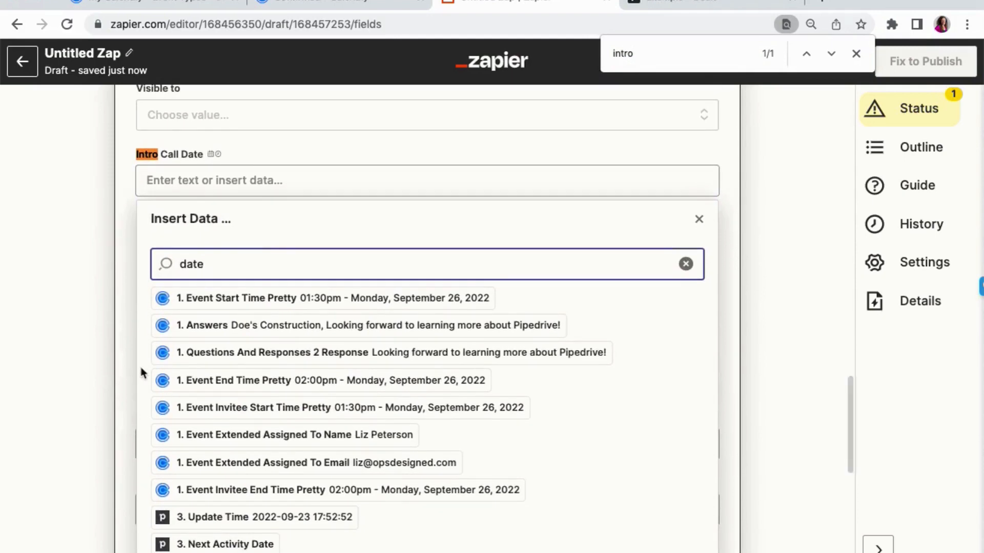
click(247, 301)
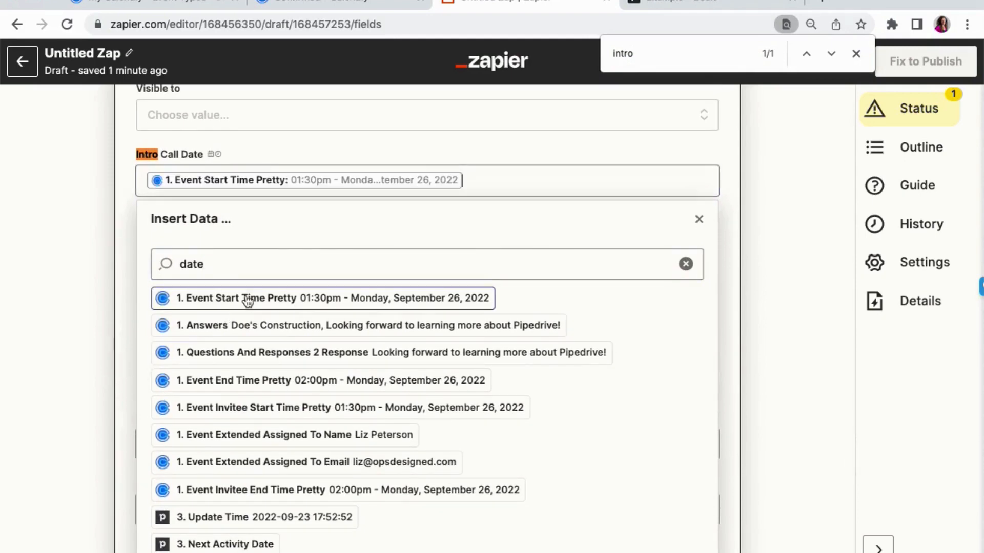
Close the Intro Call Date data picker and set the deal's Source to Calendly
click(110, 224)
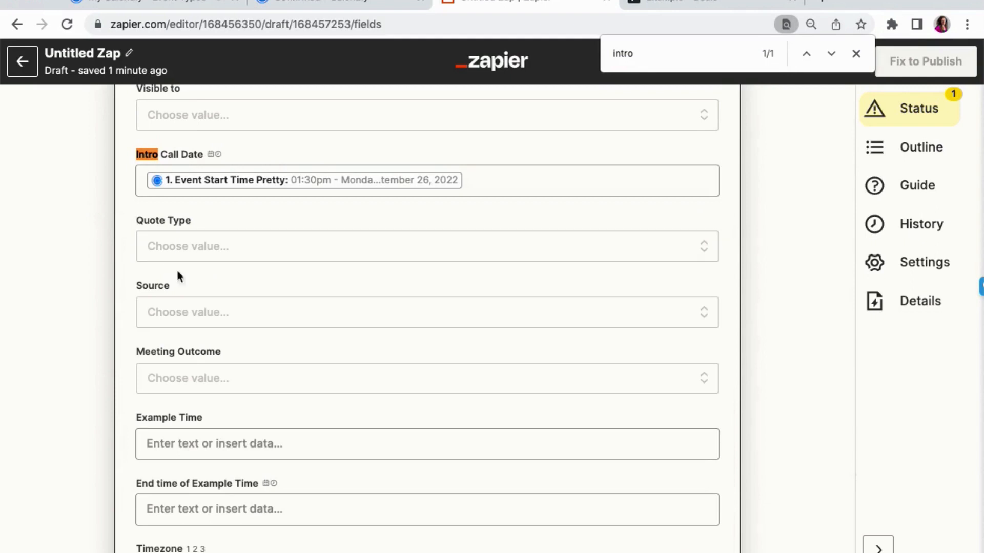
click(210, 312)
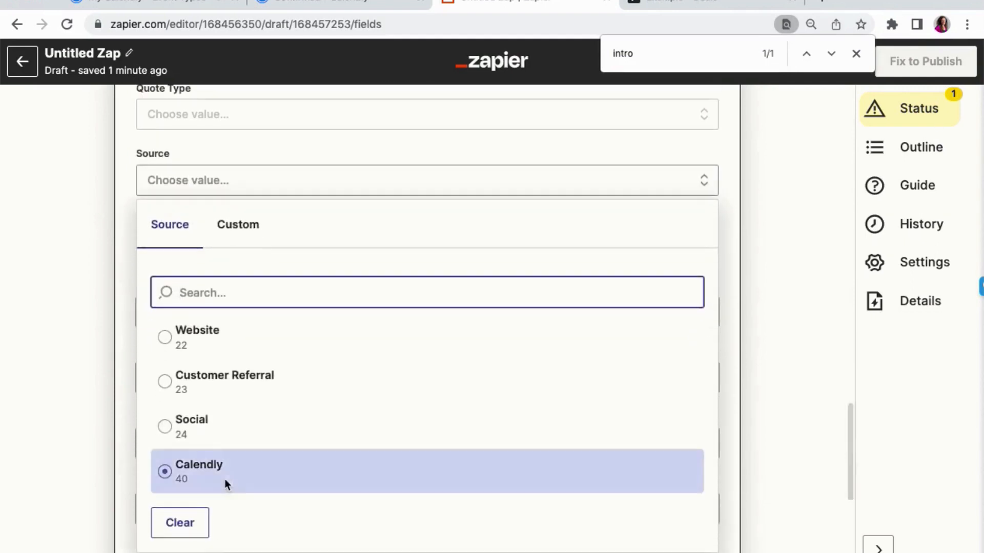
click(223, 480)
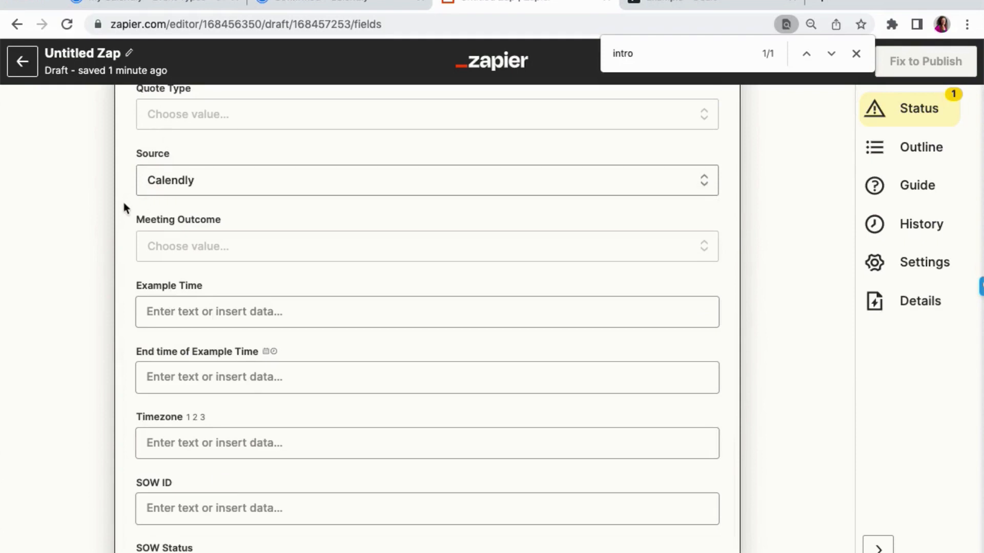
Finish the deal field setup and test the Create Deal action with review
scroll(124, 207, down, 7)
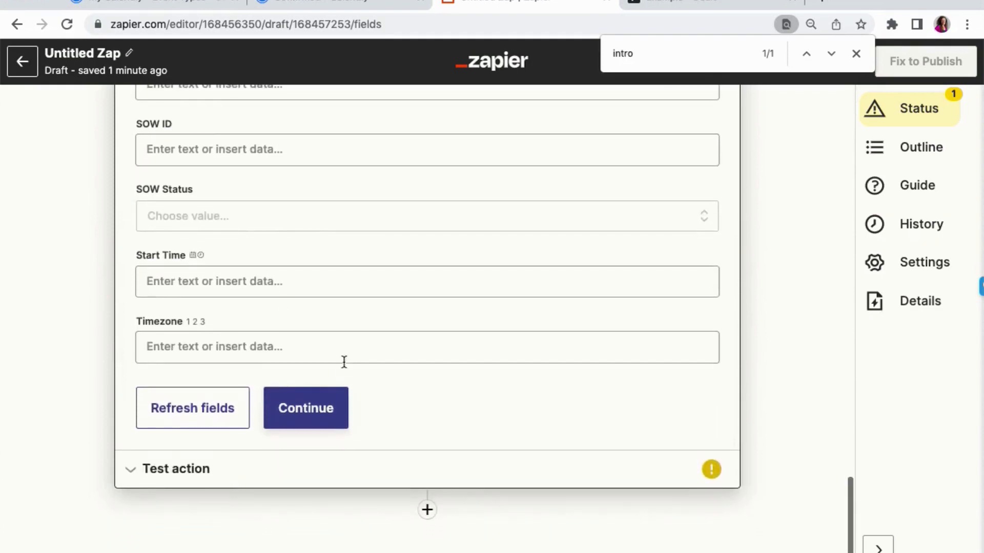
click(301, 408)
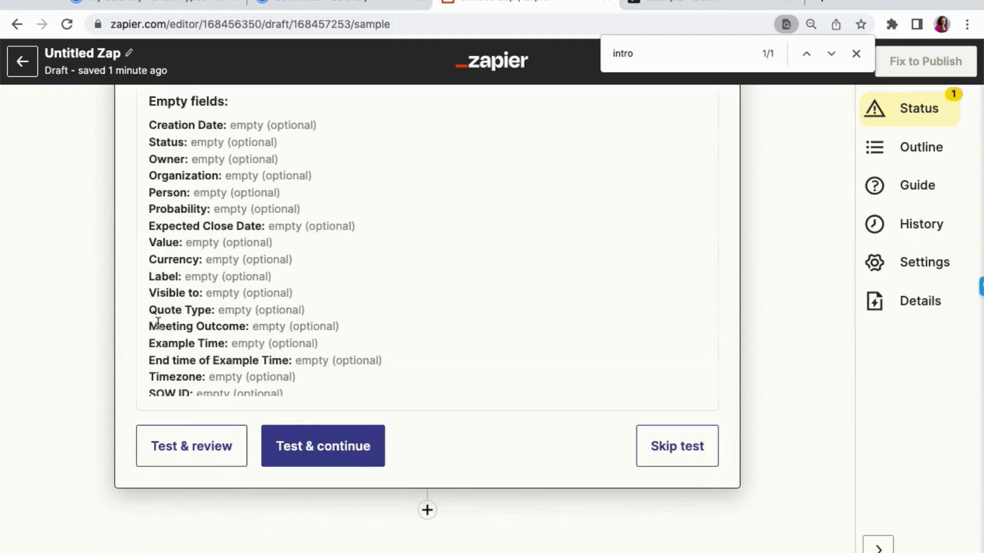
click(183, 446)
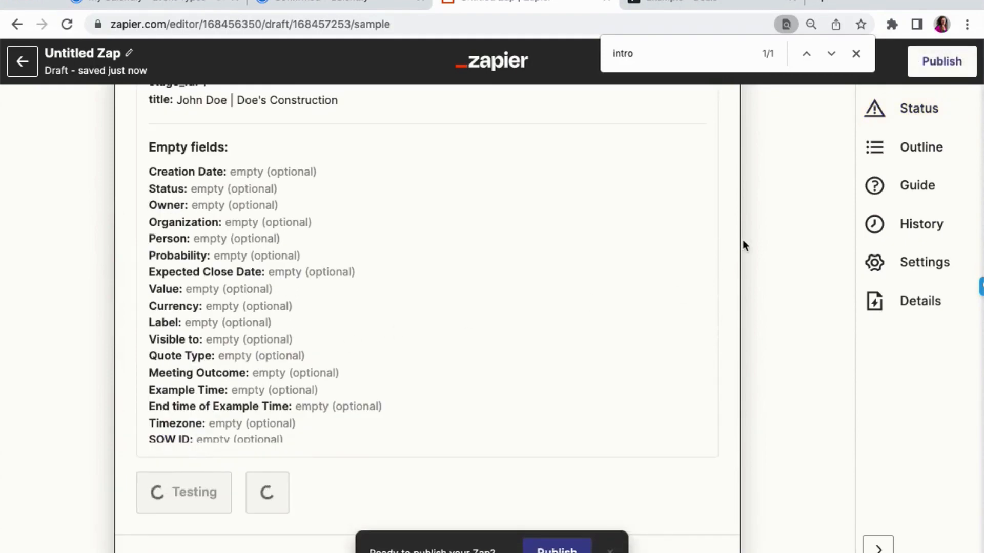
Switch to Pipedrive, open the invitee's new deal by searching their name, and check its details, organization and person links
click(696, 3)
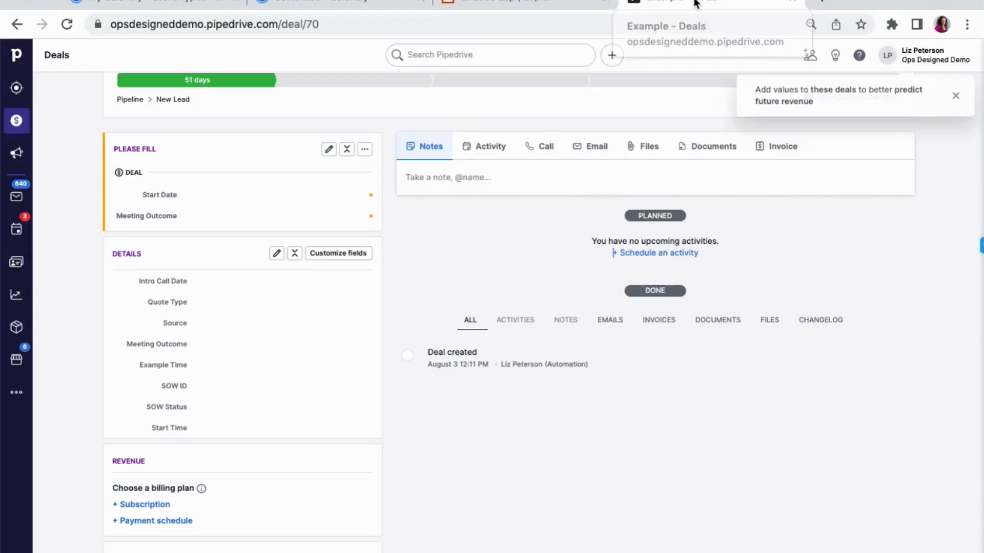
click(472, 56)
text(john doe)
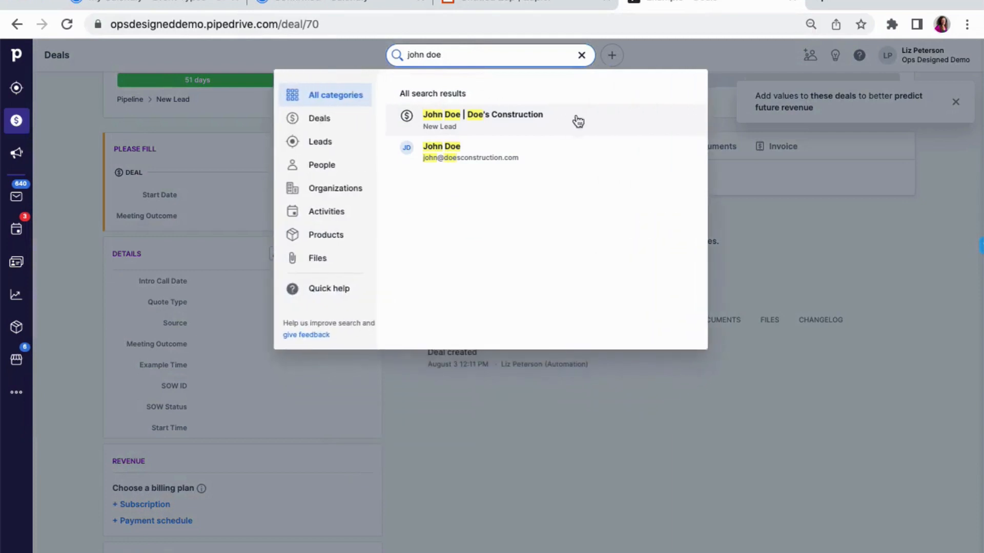
click(591, 125)
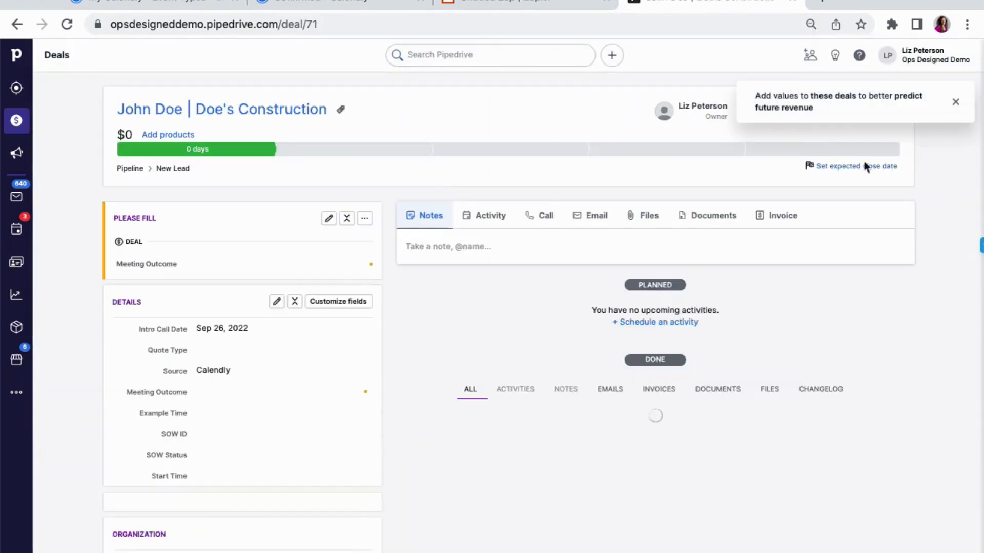
click(956, 102)
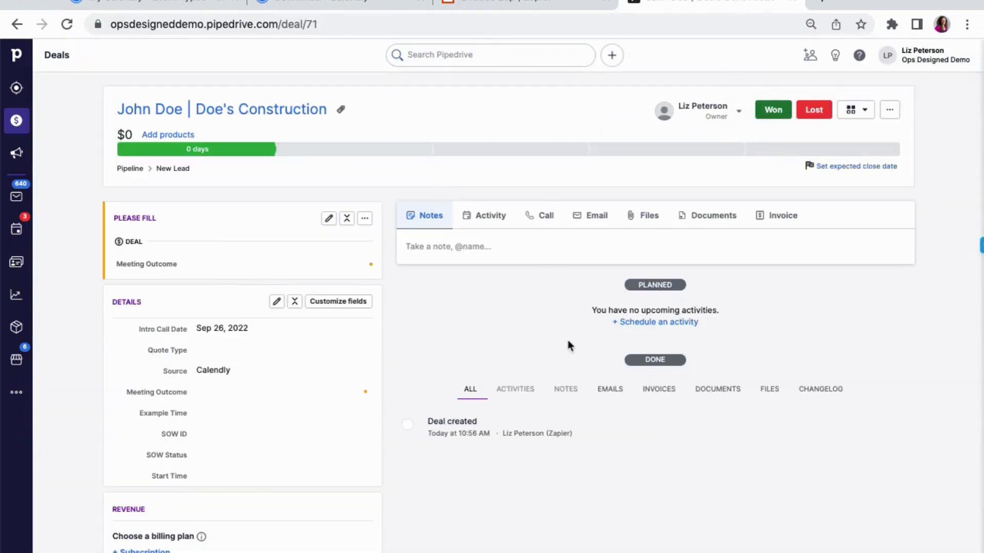
scroll(580, 289, down, 6)
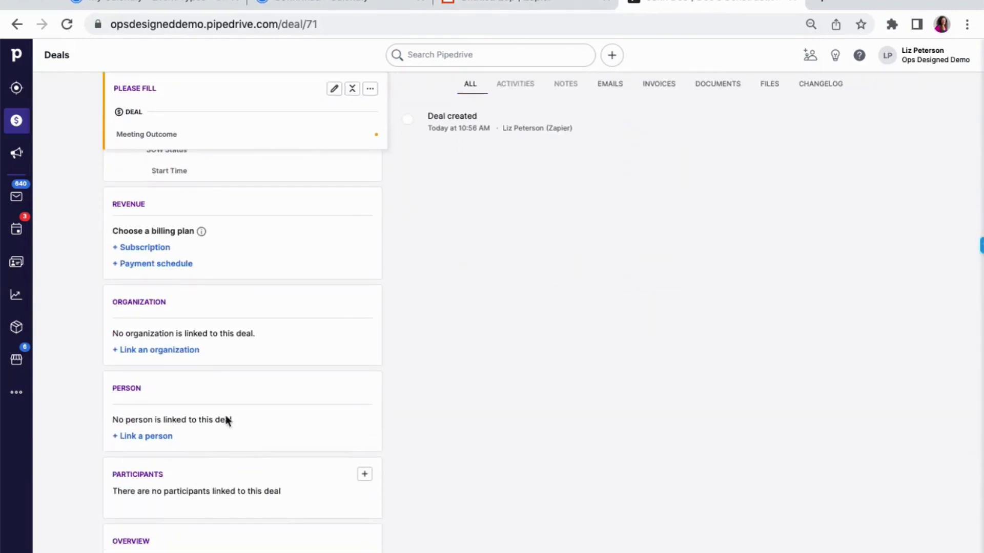
Return to Zapier, reopen the Create Deal action's setup, and switch the Person field to a custom value
key(ctrl+shift+Tab)
scroll(220, 419, up, 9)
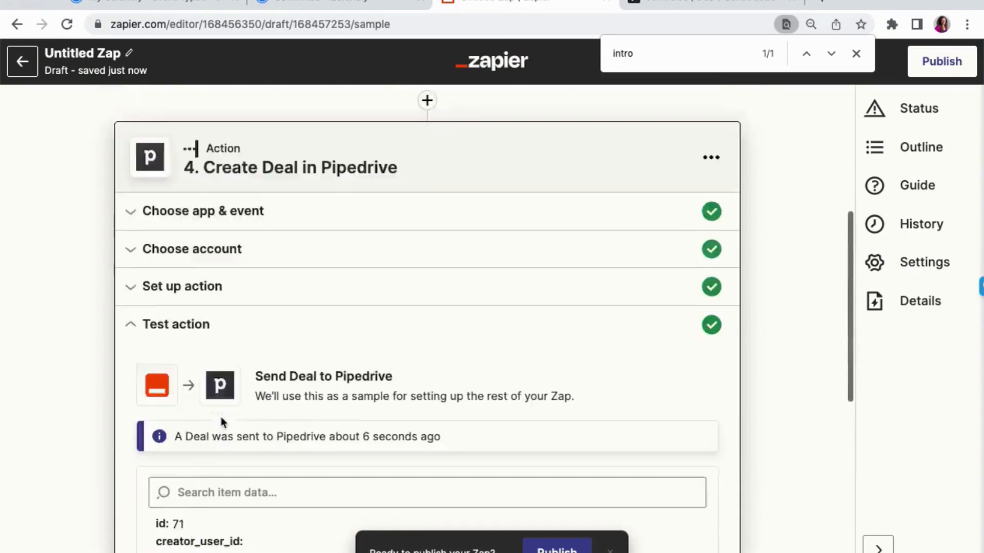
click(181, 315)
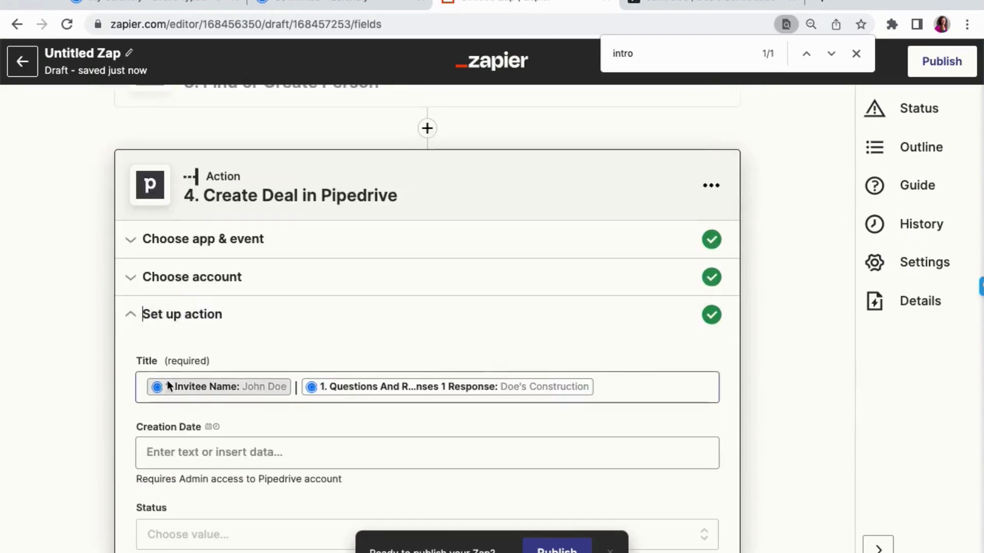
key(super+f)
text(pers)
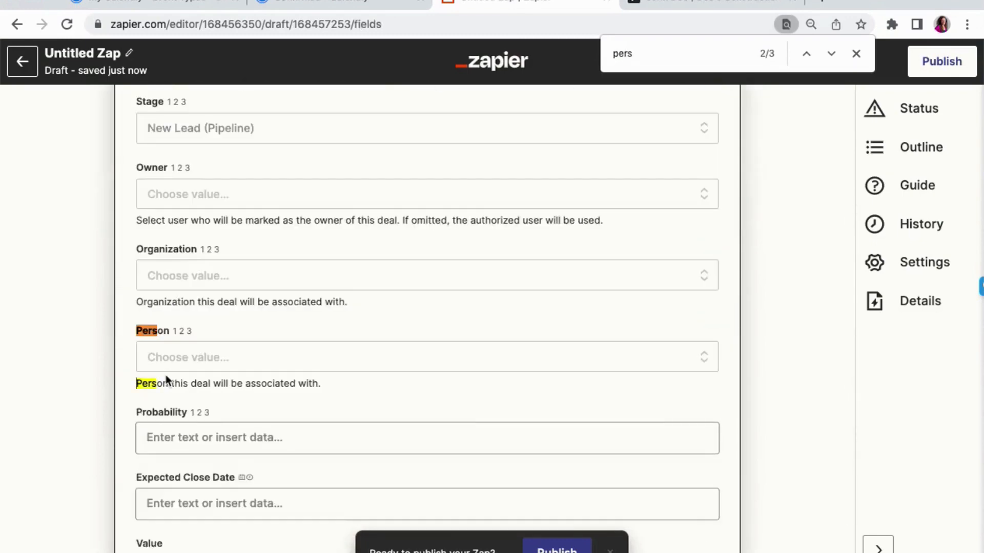
click(159, 358)
click(221, 398)
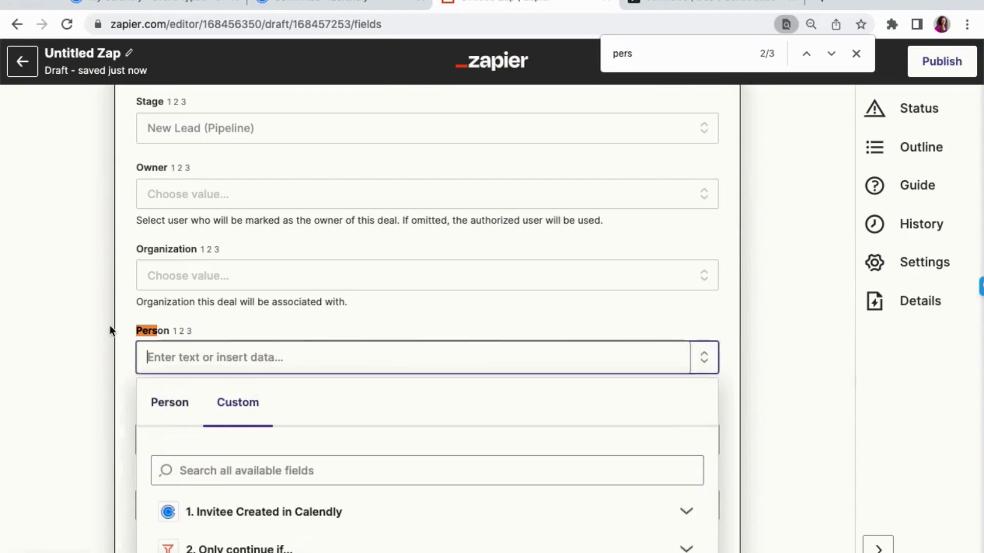
Search the available data for id and fill the Person field with the ID from step 3, Find or Create Person
scroll(109, 328, down, 3)
click(225, 437)
scroll(179, 426, down, 1)
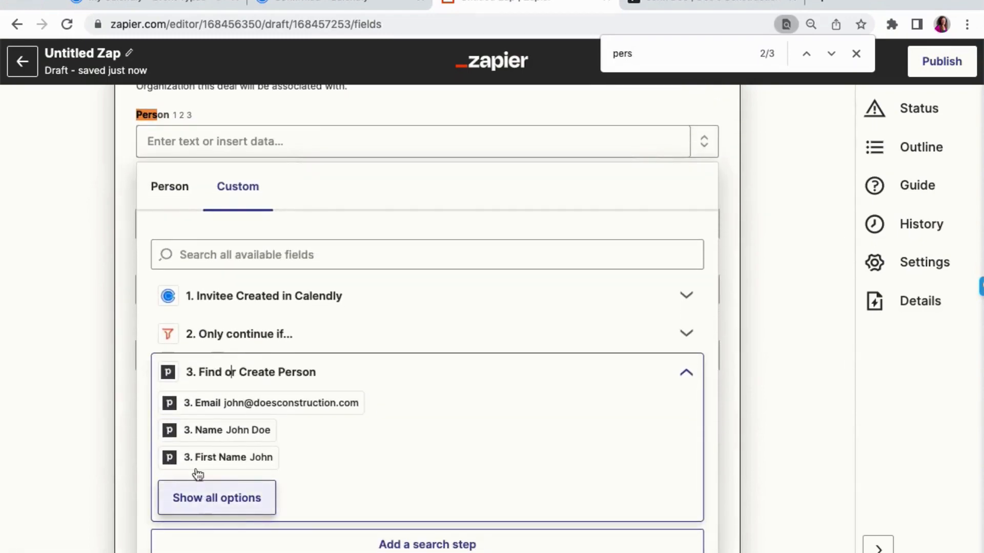
click(206, 256)
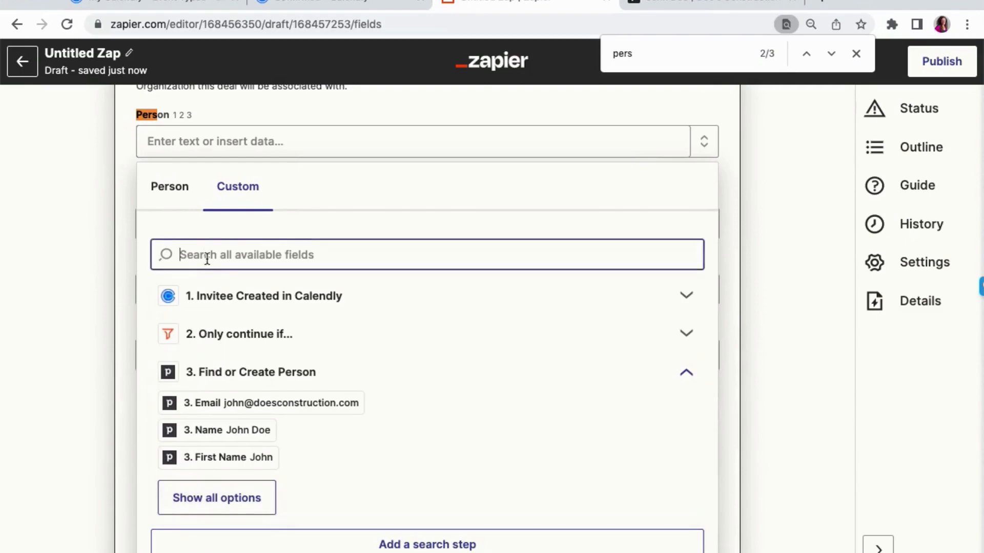
text(id)
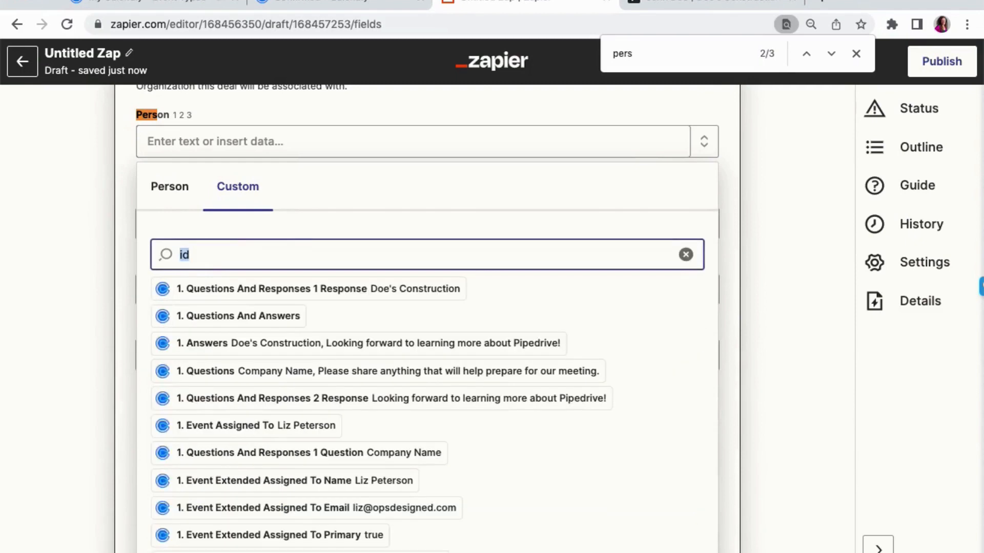
text(person id)
key(BackSpace)
key(BackSpace)
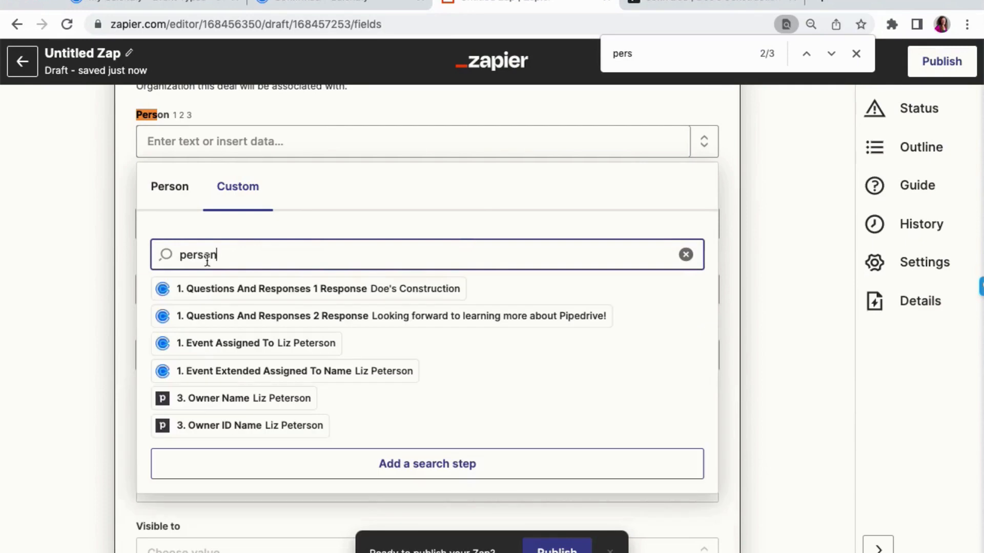
key(ctrl+a)
text(id)
scroll(182, 353, down, 15)
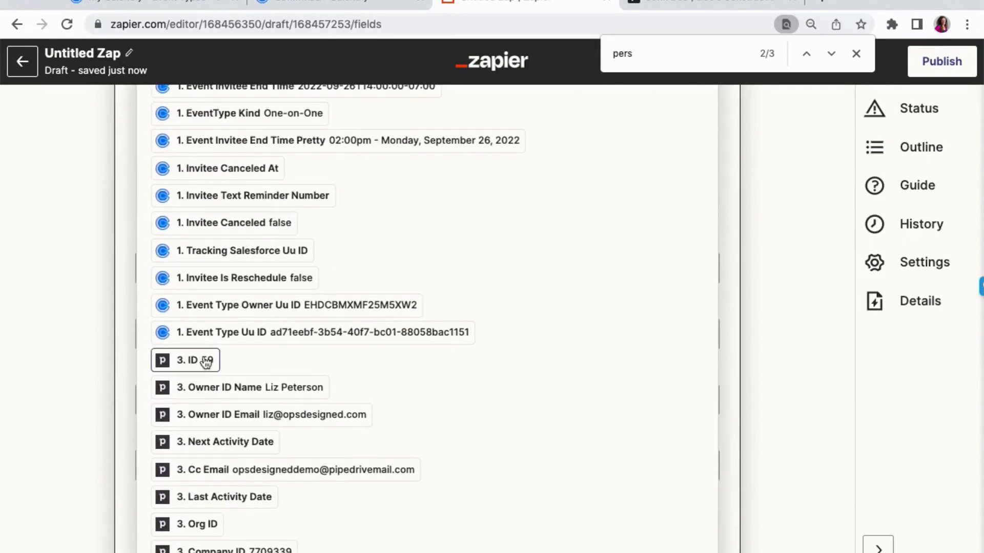
click(208, 360)
click(94, 241)
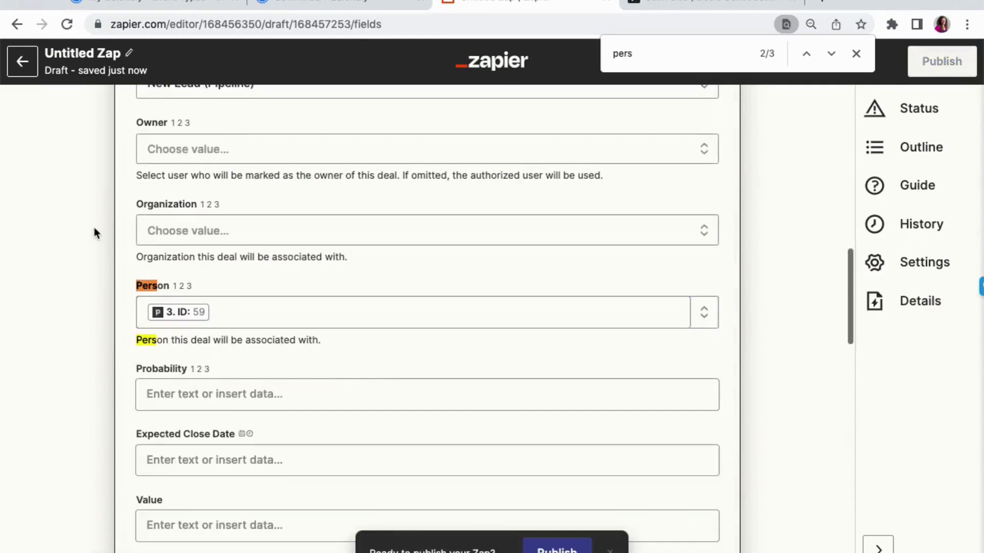
Switch to Pipedrive, open the invitee's person record by searching their name, and check the record ID in its URL
click(662, 3)
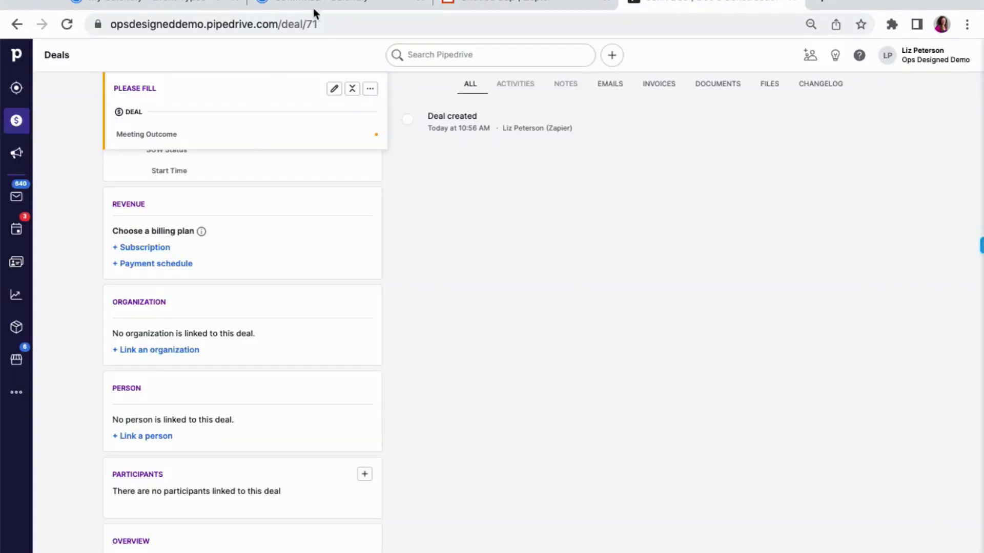
click(467, 54)
text(joh)
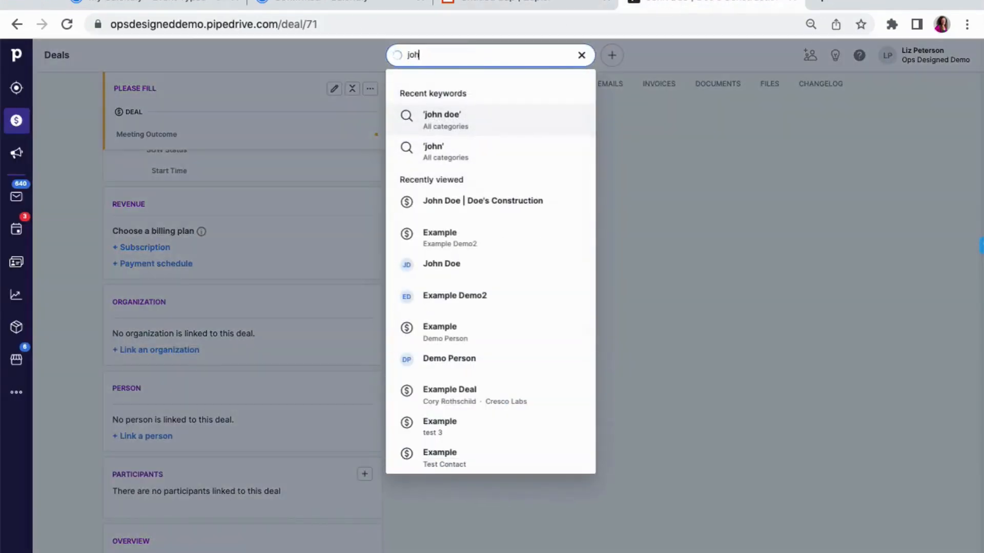
text(n doe)
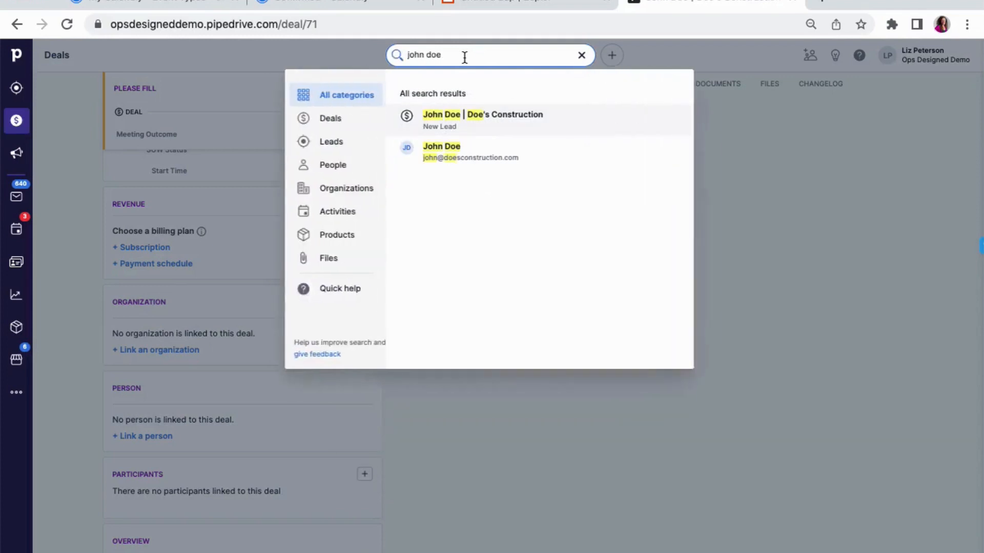
click(582, 154)
click(332, 26)
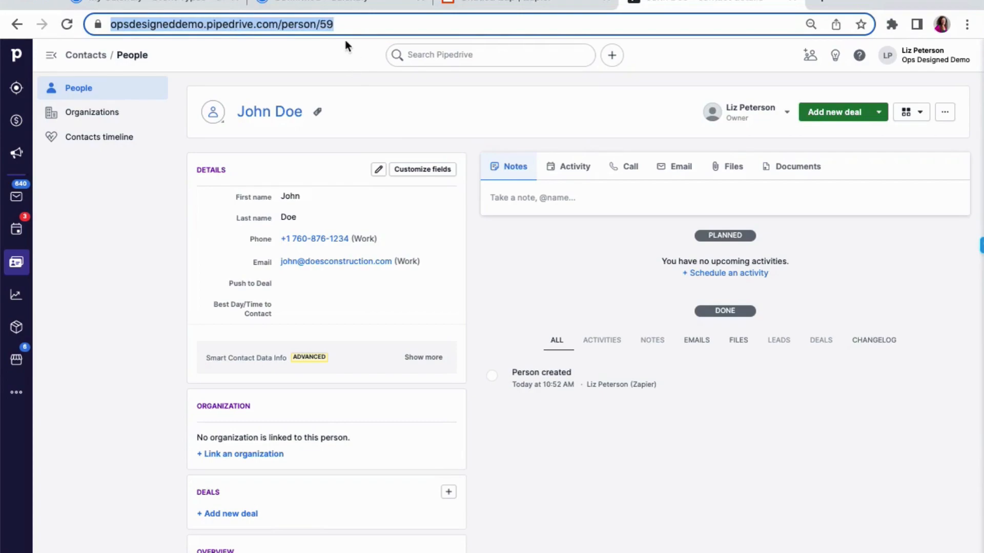
Return to Zapier, finish the Create Deal setup, and retest the action with review
click(491, 8)
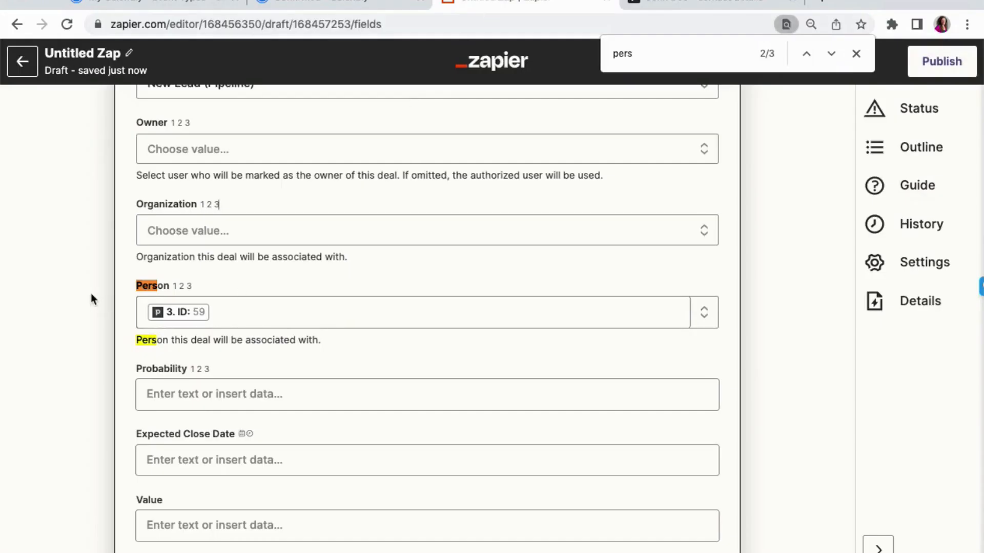
scroll(90, 290, down, 15)
click(306, 370)
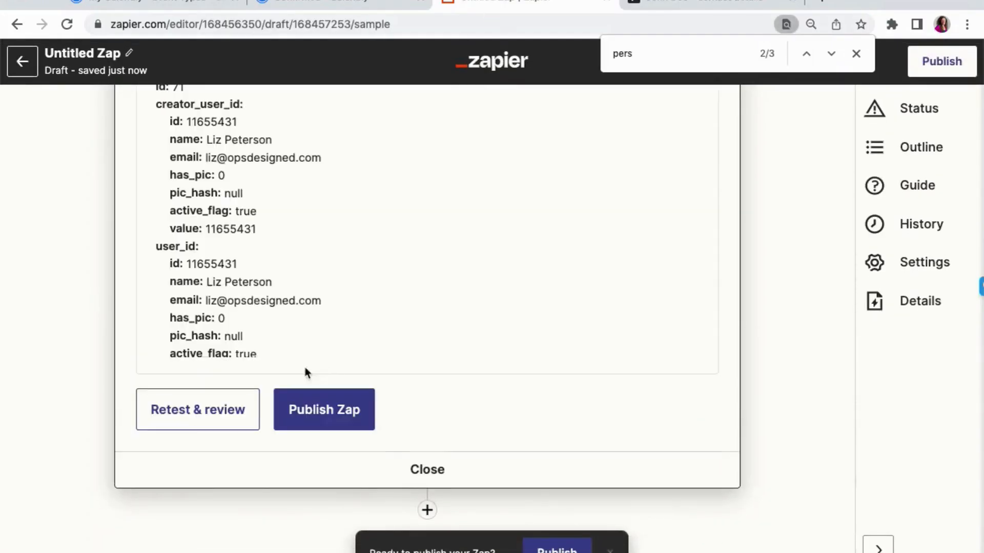
click(197, 421)
Switch to Pipedrive, search the invitee's name, and check the Person section of the deal listed without a contact
click(721, 6)
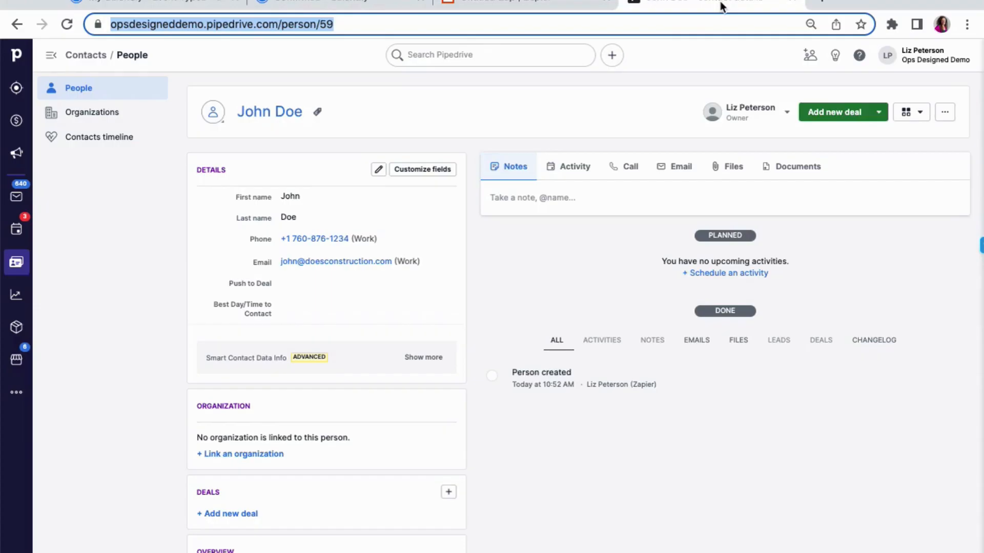
click(473, 55)
text(john doe)
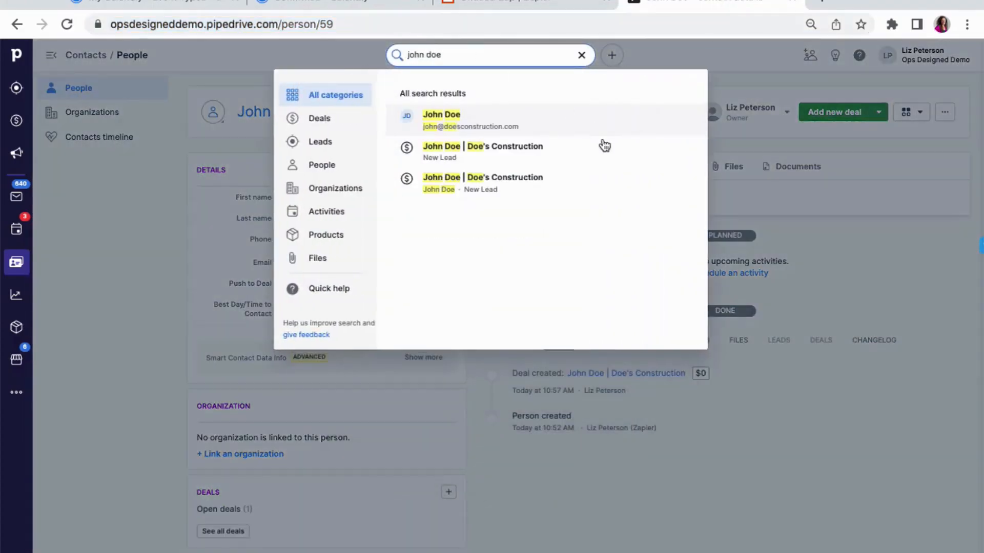
click(602, 149)
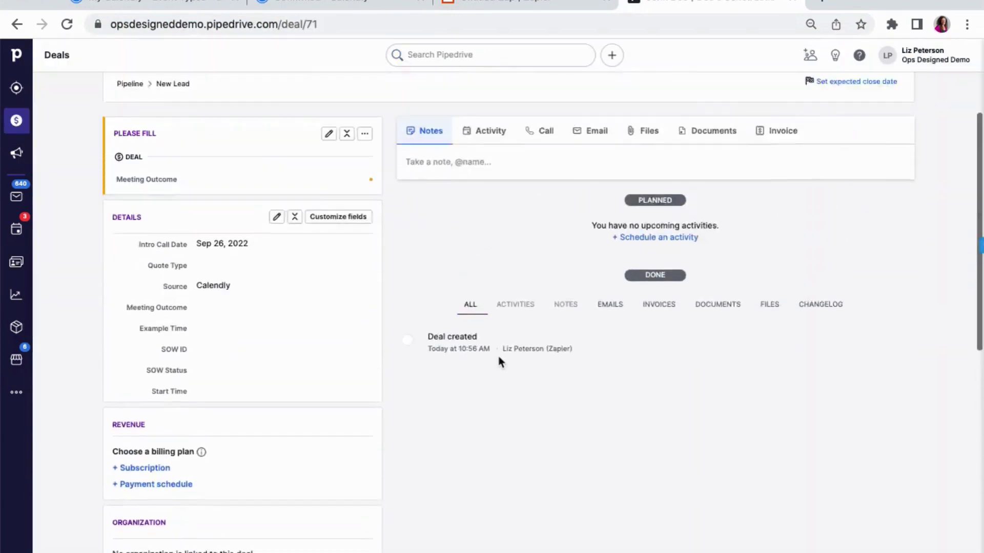
scroll(498, 358, down, 5)
click(535, 56)
text(john doe)
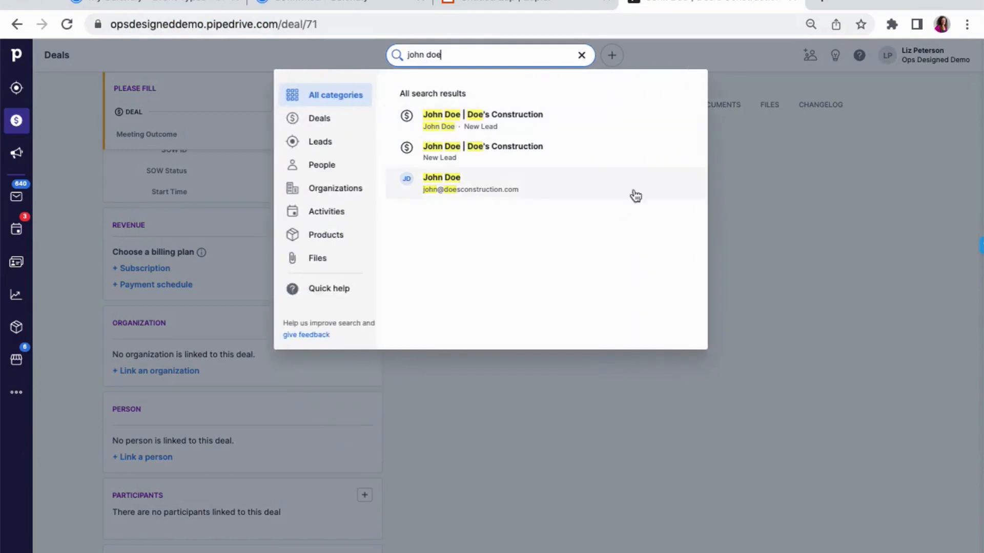
click(644, 156)
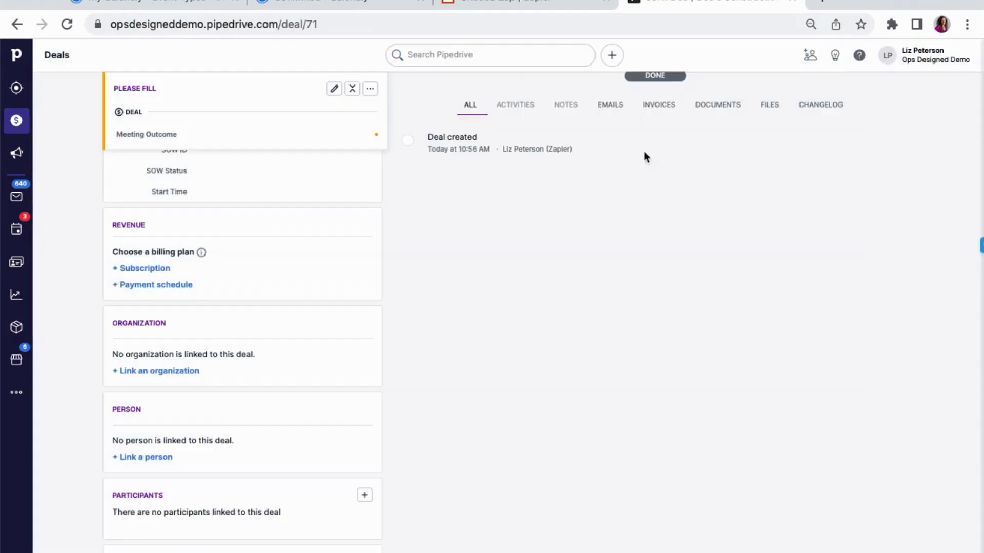
Search the invitee's name again, open the deal listed with their contact, and check its URL and linked person details
click(487, 53)
text(john doe)
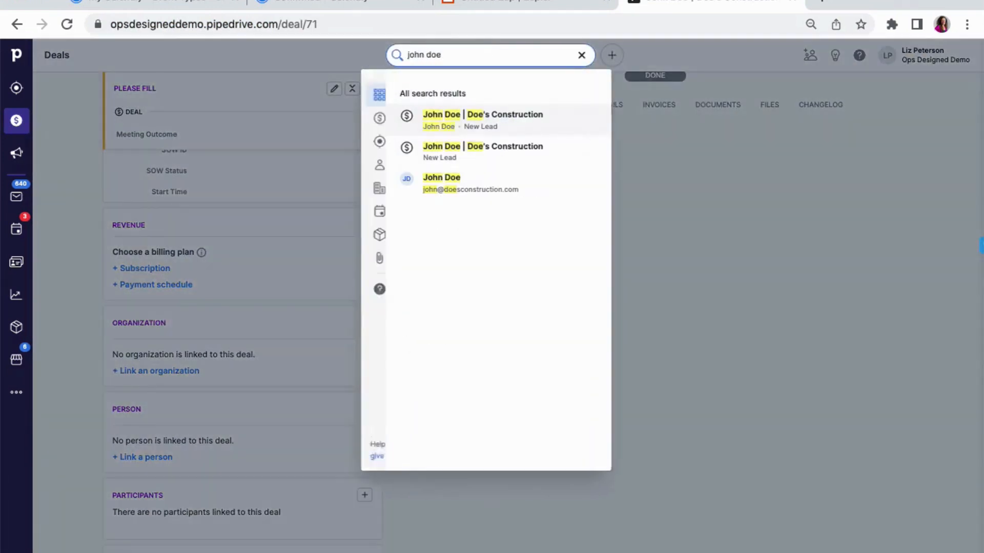
click(598, 109)
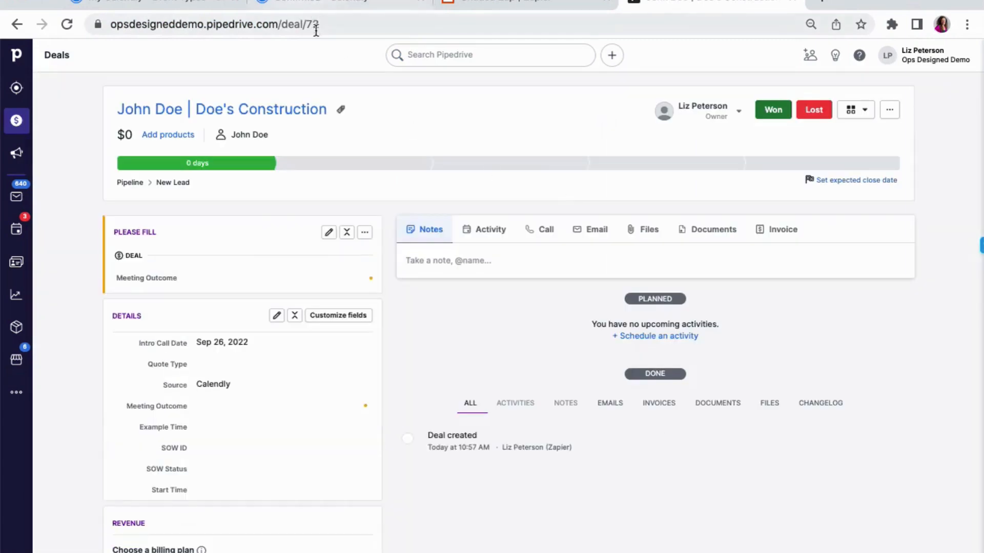
key(ctrl+l)
scroll(462, 312, down, 2)
scroll(454, 306, down, 8)
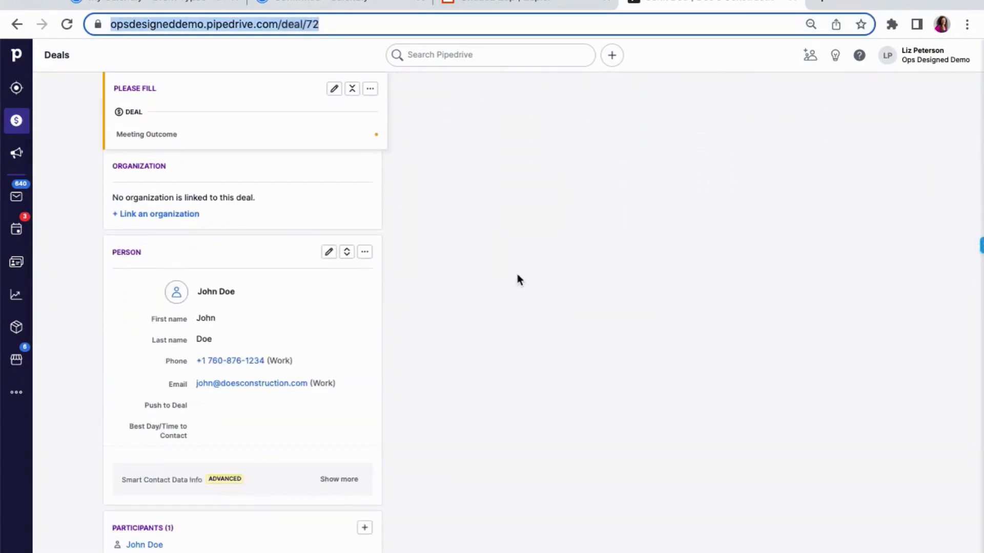
Return to Zapier, publish the four-step Zap, and confirm so it goes live
scroll(517, 277, up, 10)
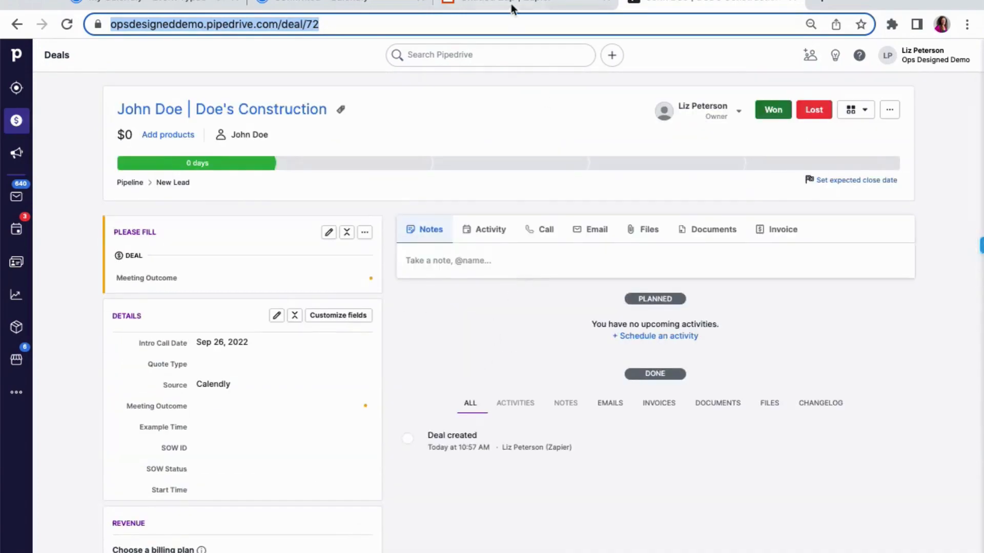
click(511, 9)
click(421, 477)
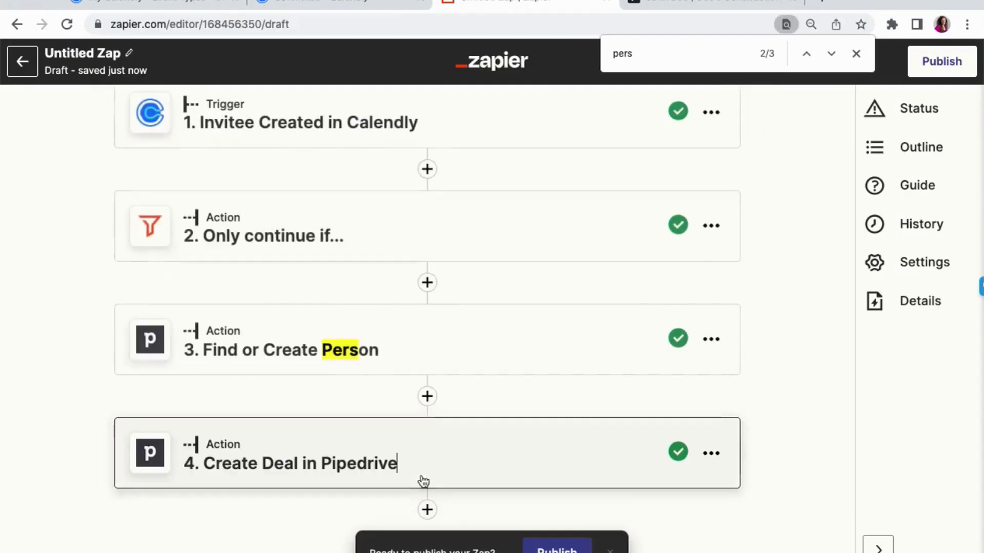
click(557, 546)
click(479, 333)
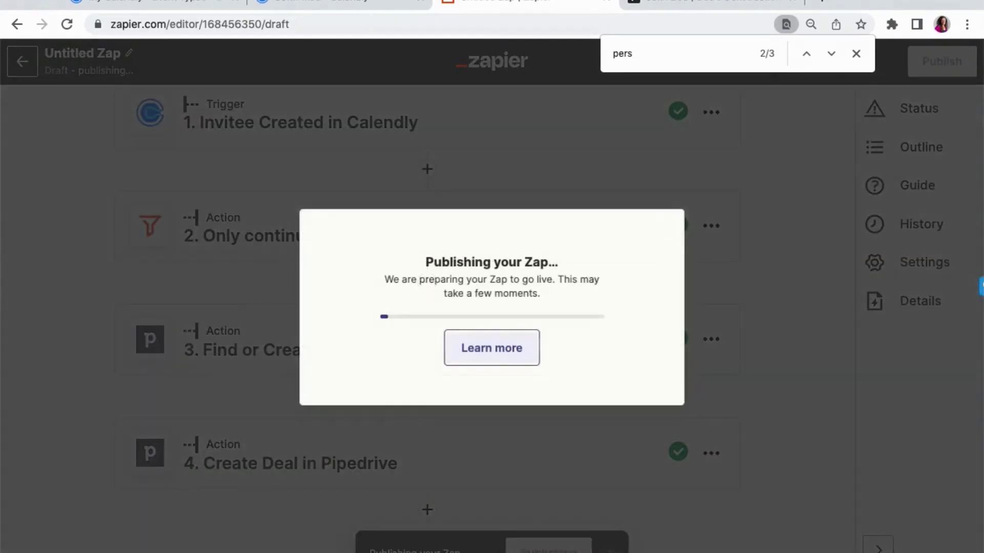
Switch to the Calendly booking page, go back to the Demo - Intro Call calendar, and confirm the 11:30am slot on Tuesday, September 27
click(338, 3)
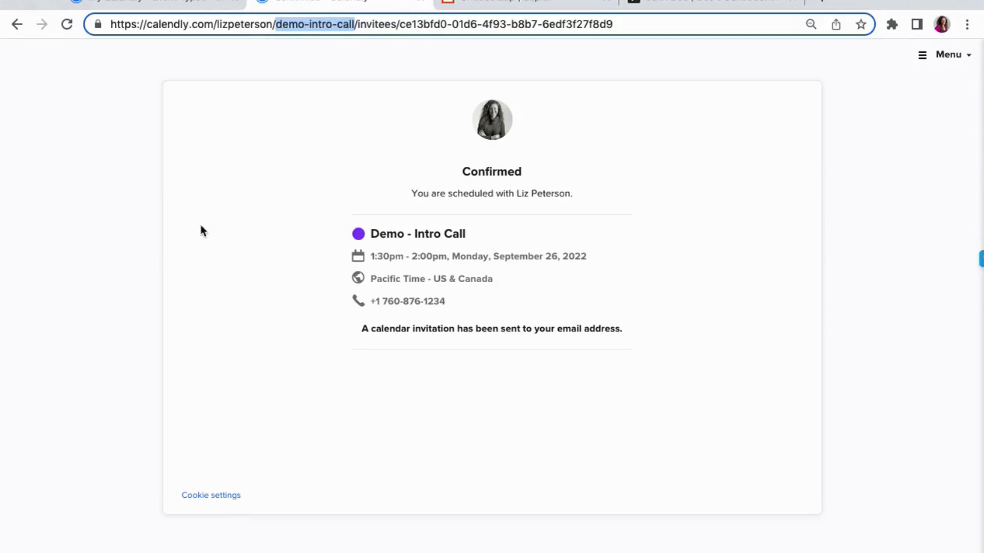
click(17, 25)
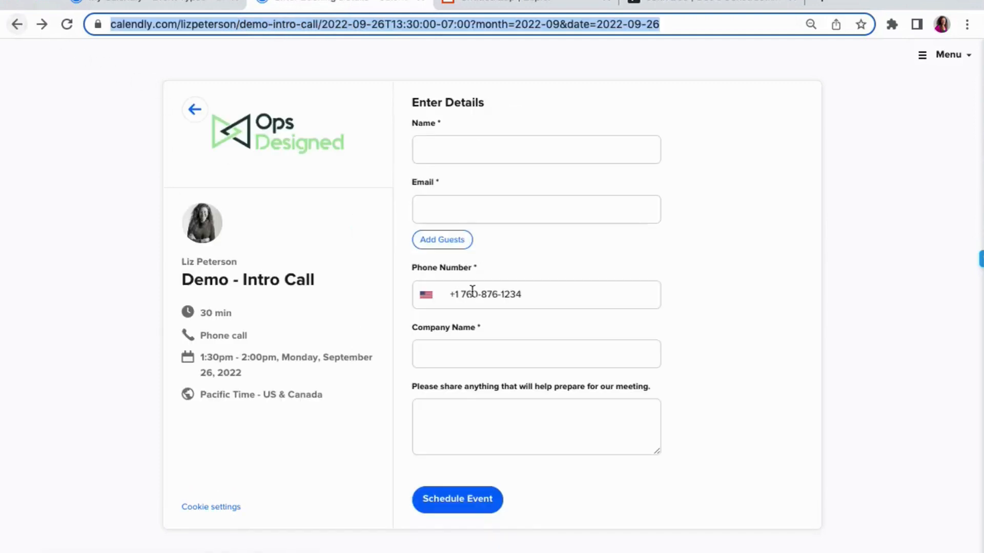
click(193, 112)
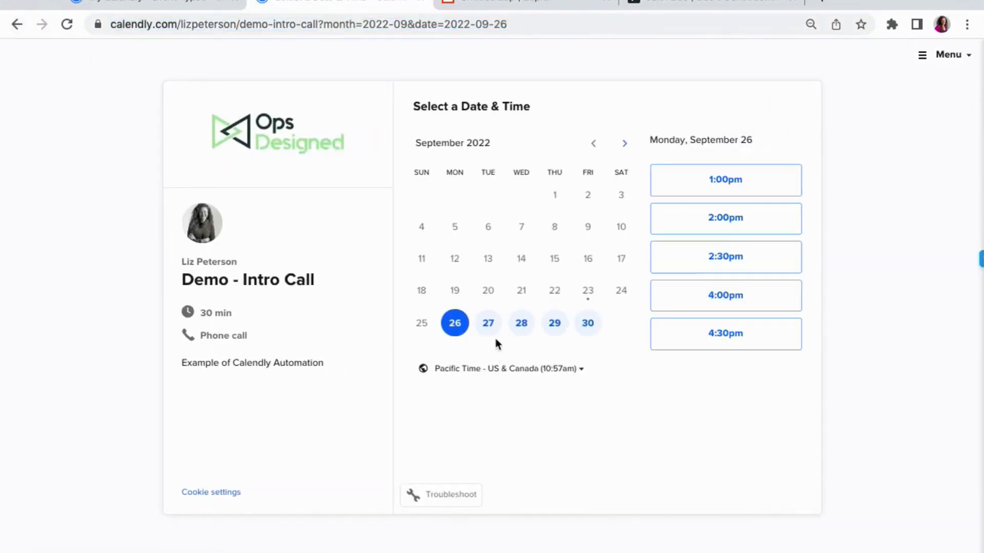
click(492, 329)
click(736, 217)
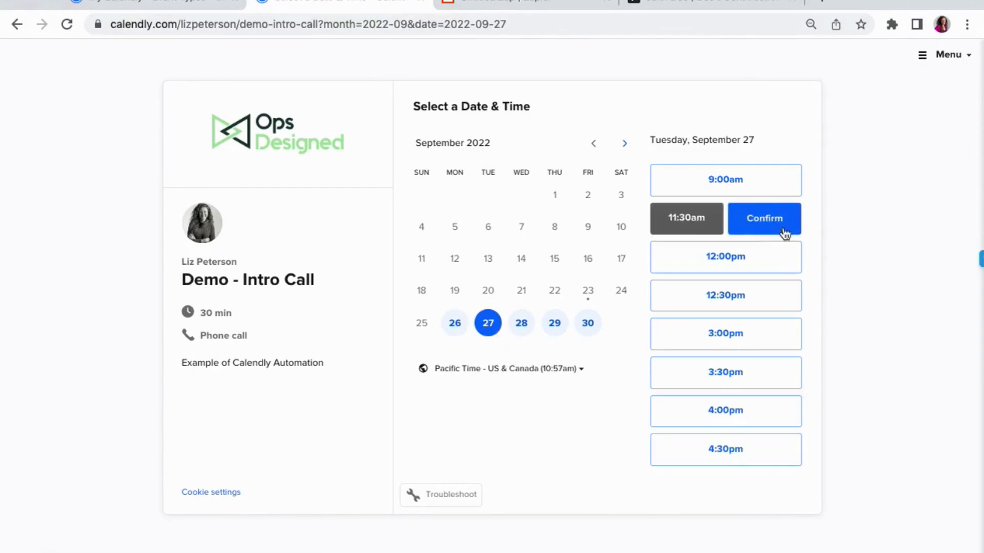
click(783, 227)
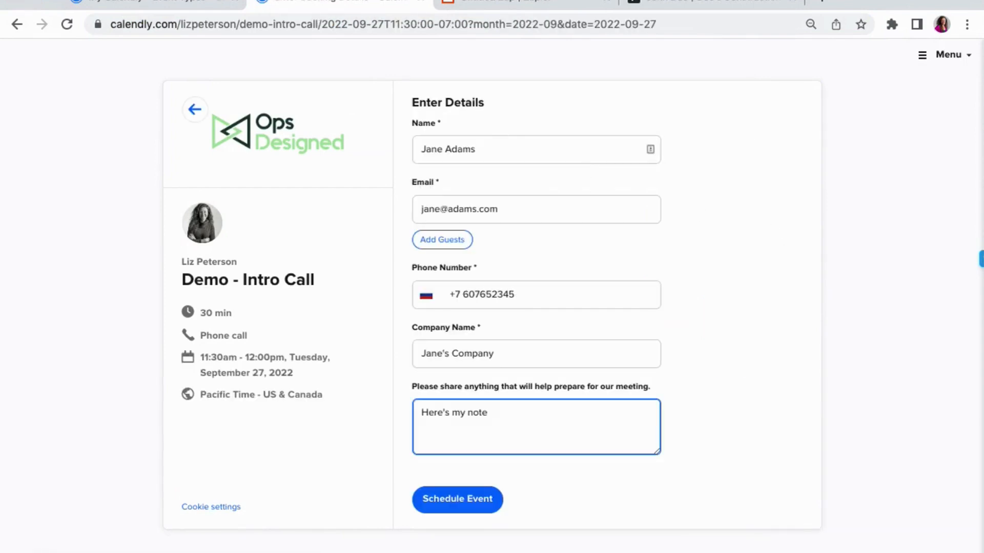
Complete the invitee's name, email, company and the note "Here's my note", enter a valid US phone number, and schedule the event
click(457, 501)
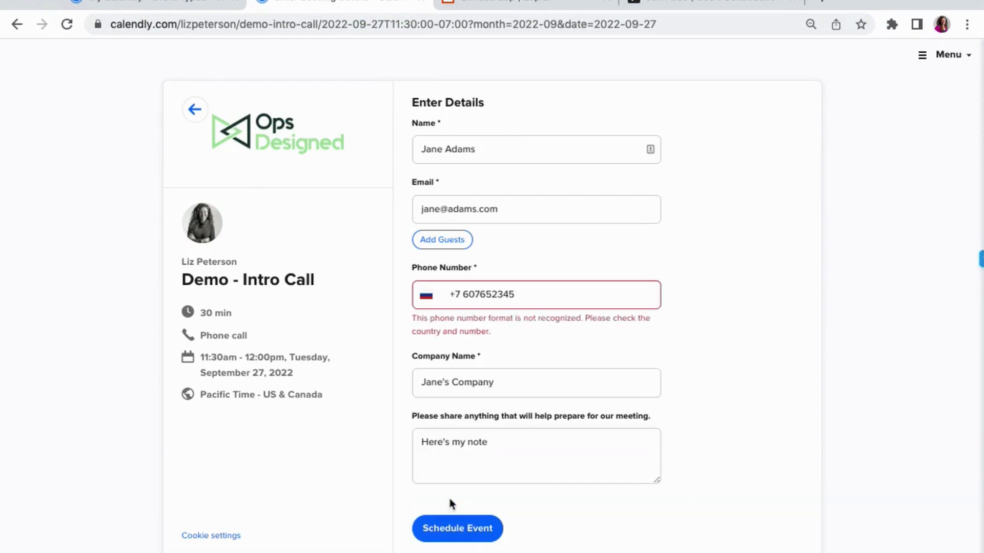
double_click(488, 294)
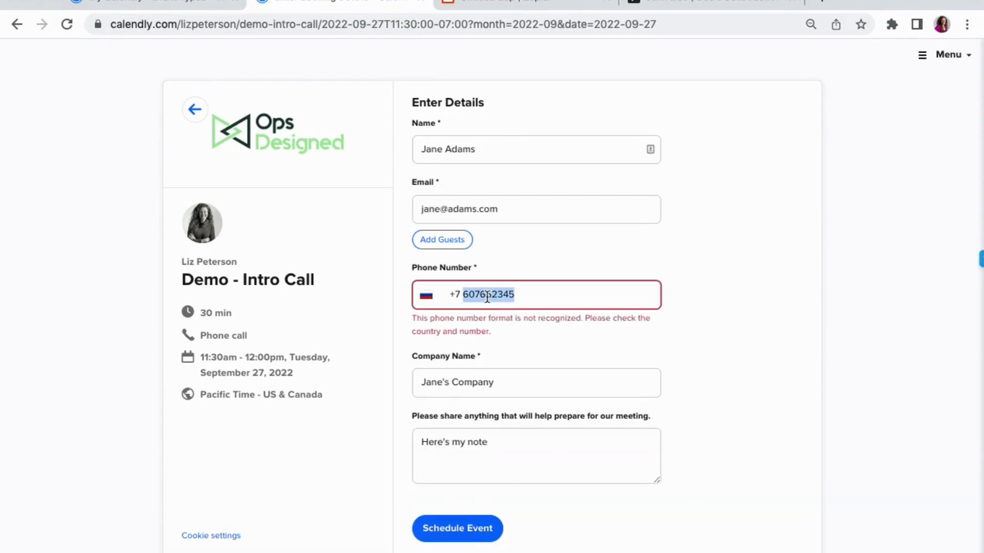
click(455, 293)
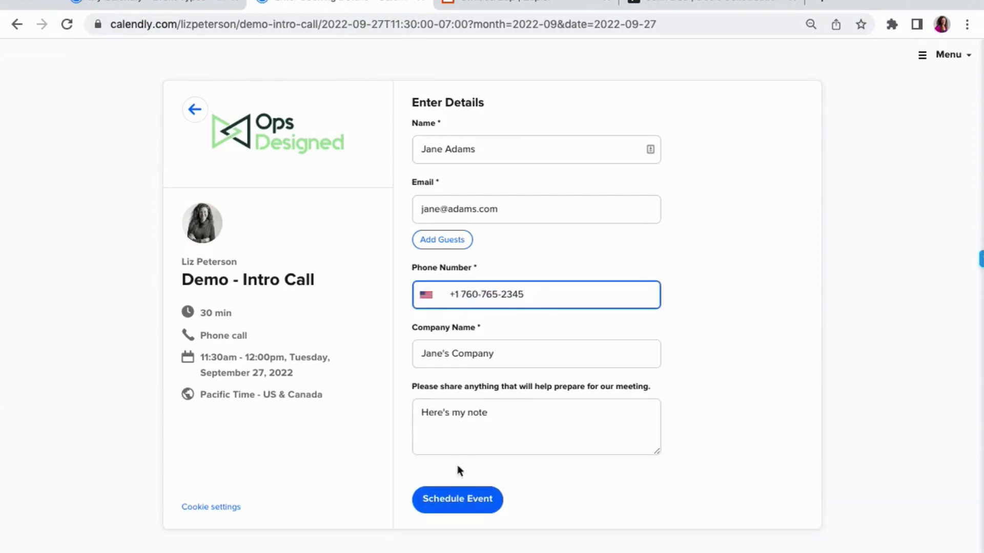
click(458, 500)
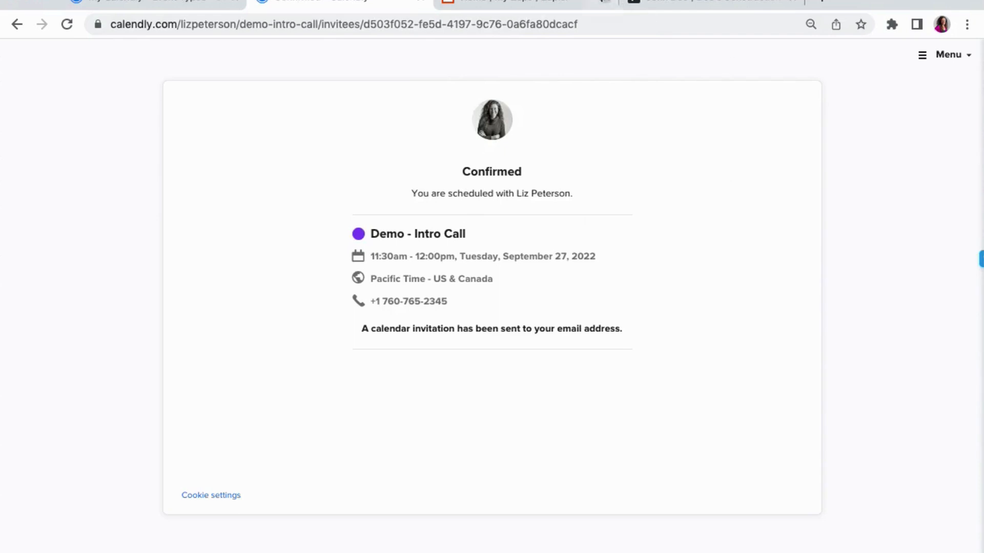
Switch to Pipedrive, open the new invitee's deal from the New Lead stage, and check its details and linked person
click(690, 5)
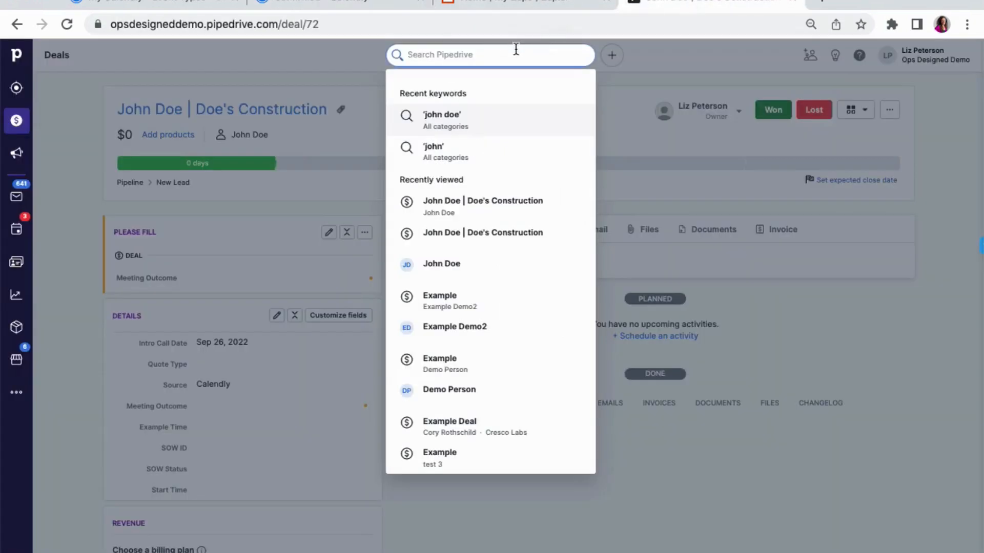
click(16, 121)
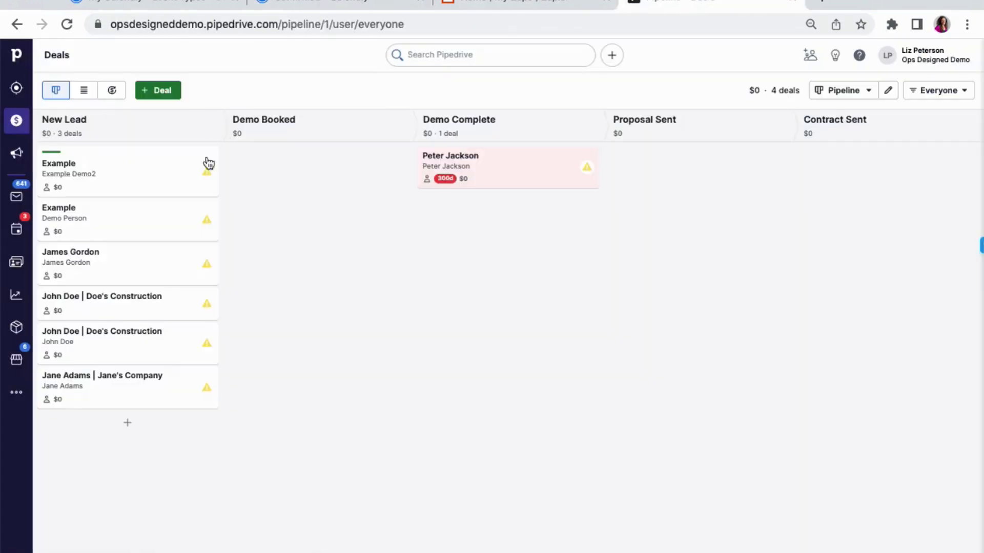
click(116, 396)
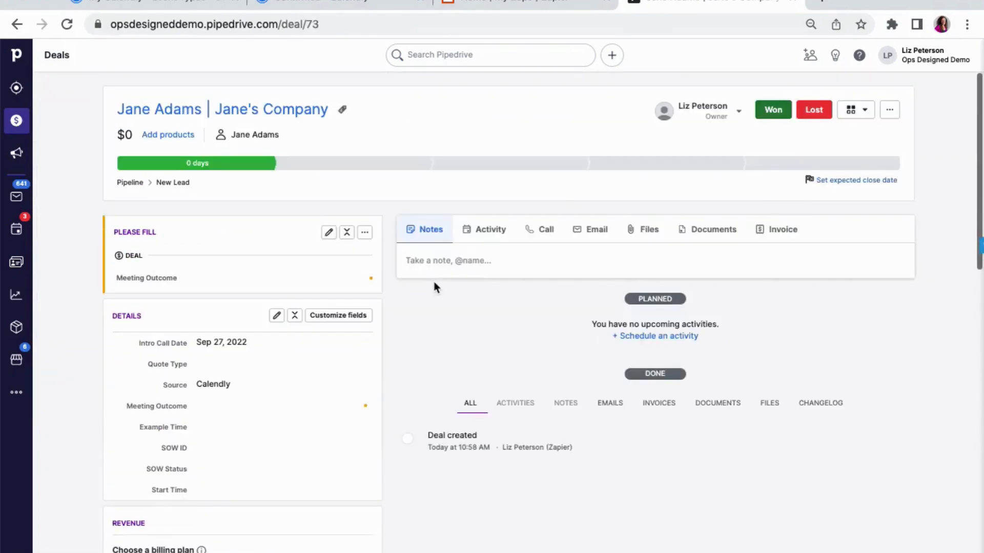
scroll(433, 285, down, 5)
scroll(433, 283, down, 5)
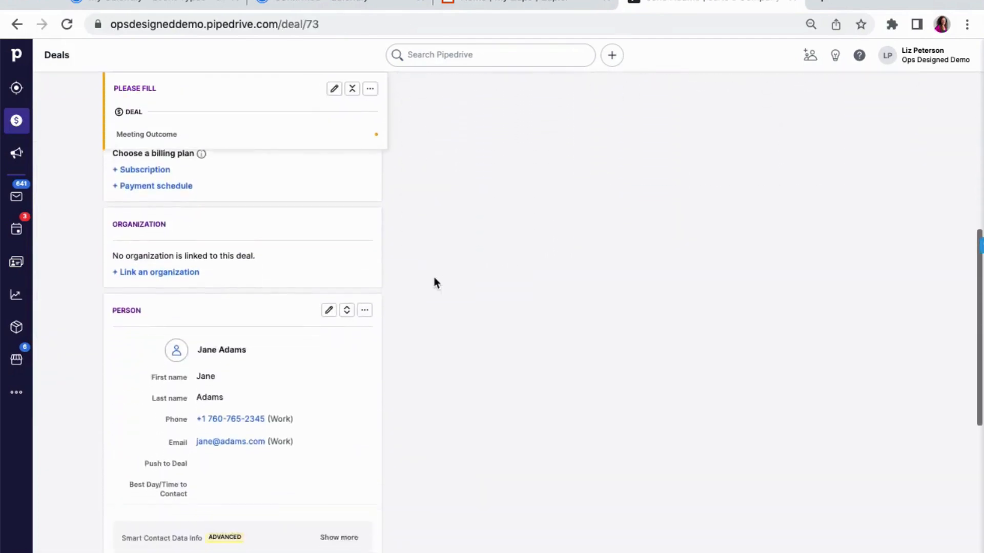